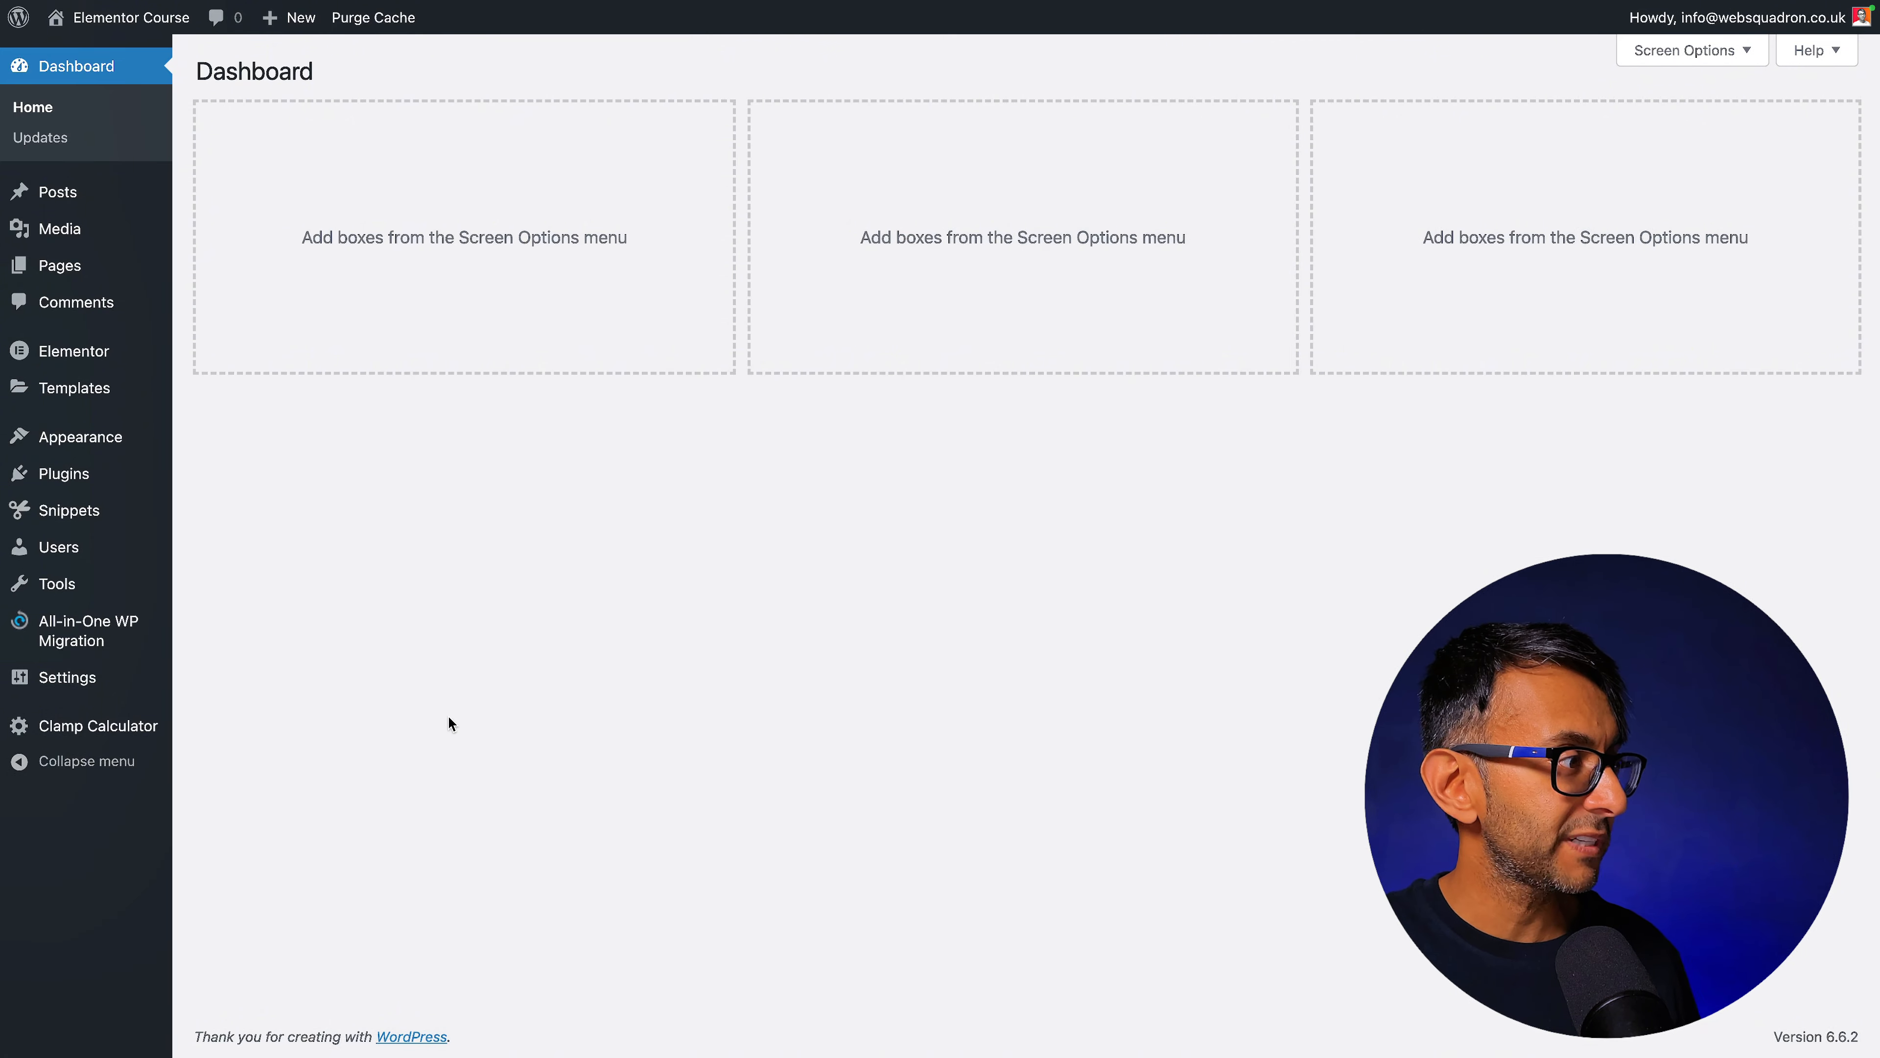
# Open the Contrast Checker settings and save the colours to check the #ff0050 foreground against the #FFFFFF background
pyautogui.moveTo(170, 698)
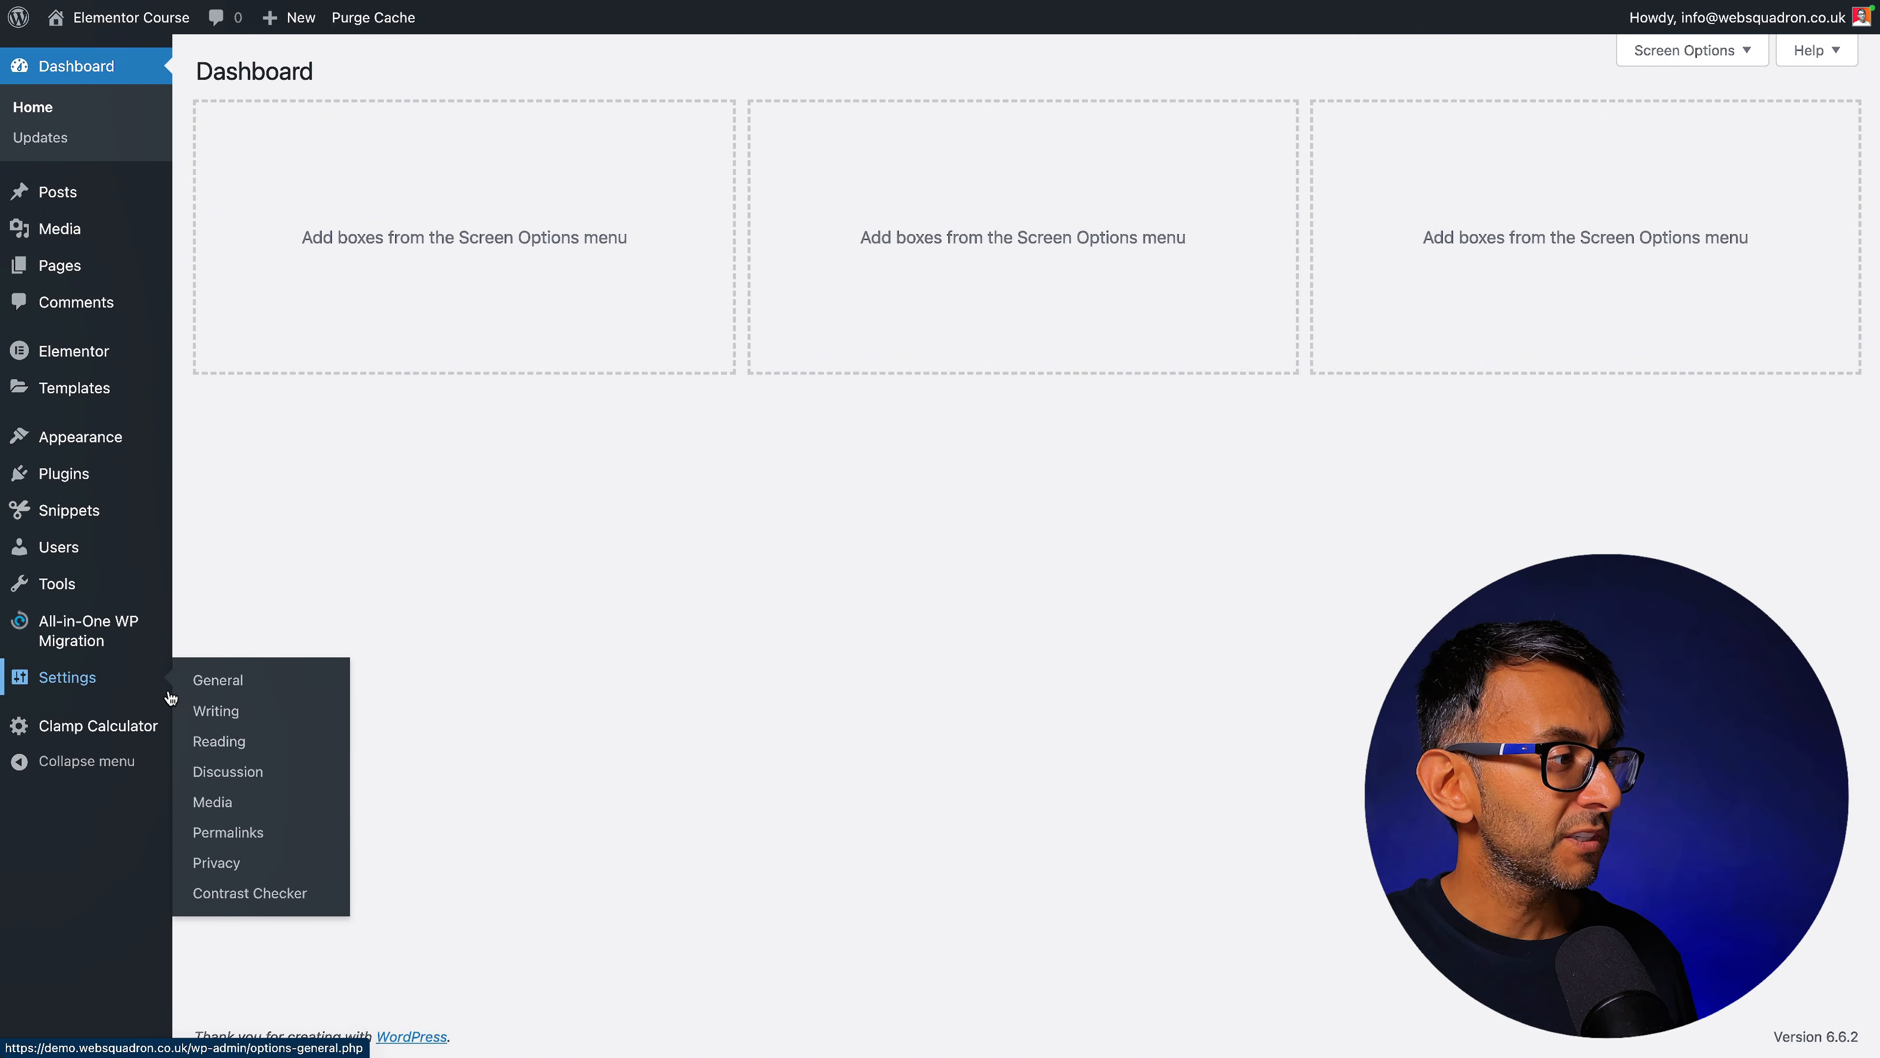
pyautogui.click(287, 894)
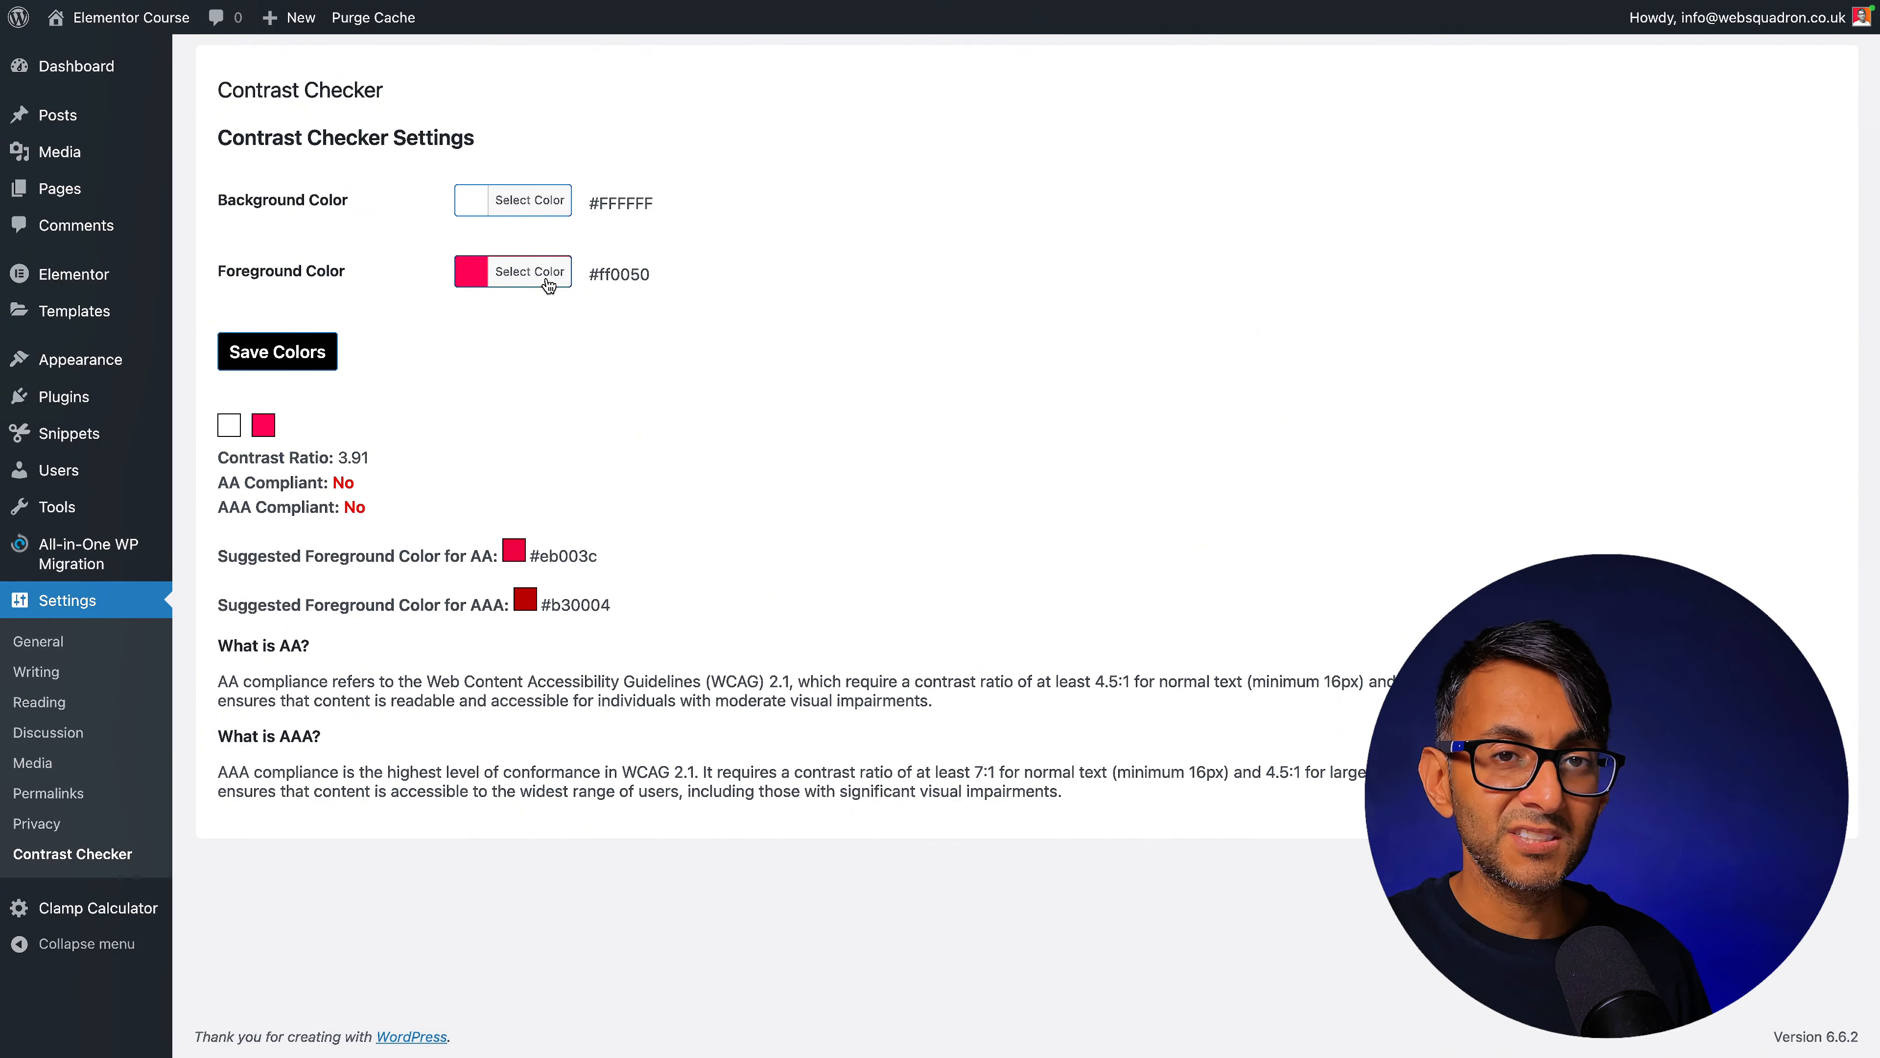
pyautogui.click(285, 354)
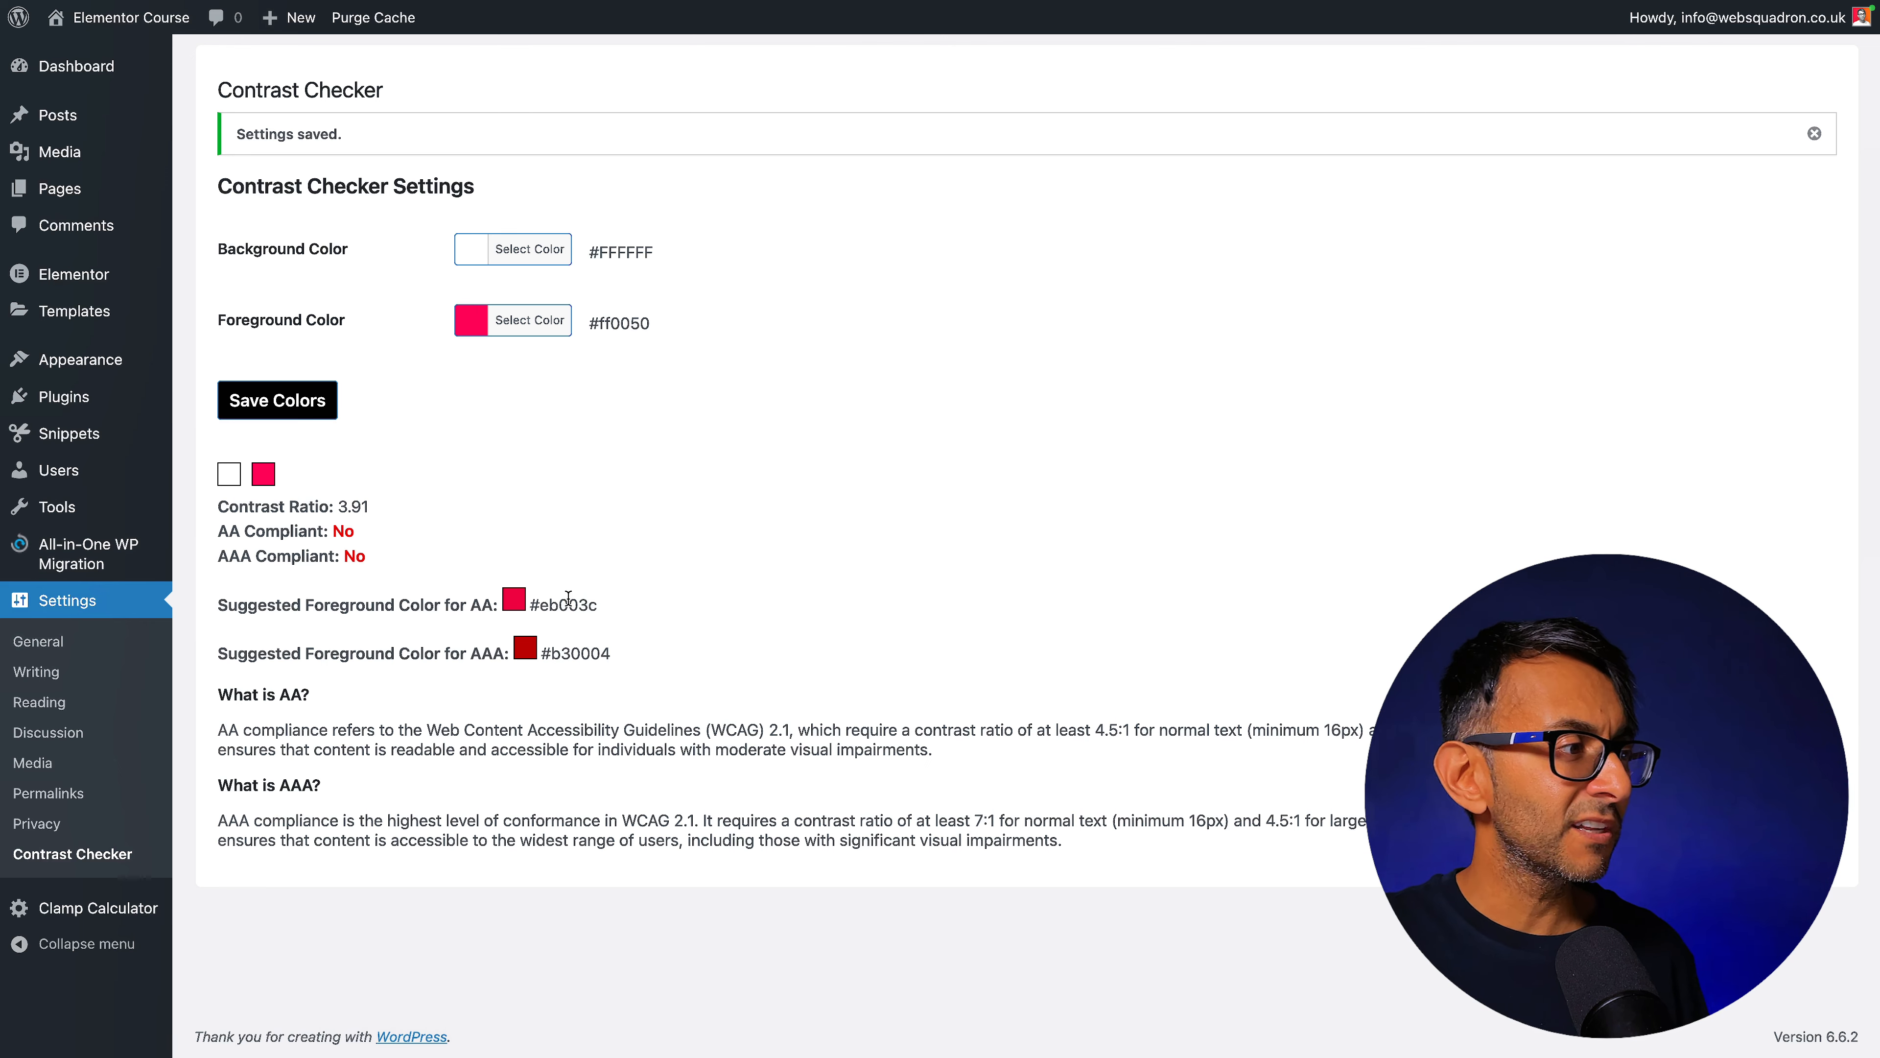
# Set the contrast checker's foreground colour to black (#000000) and save the colours
pyautogui.click(527, 319)
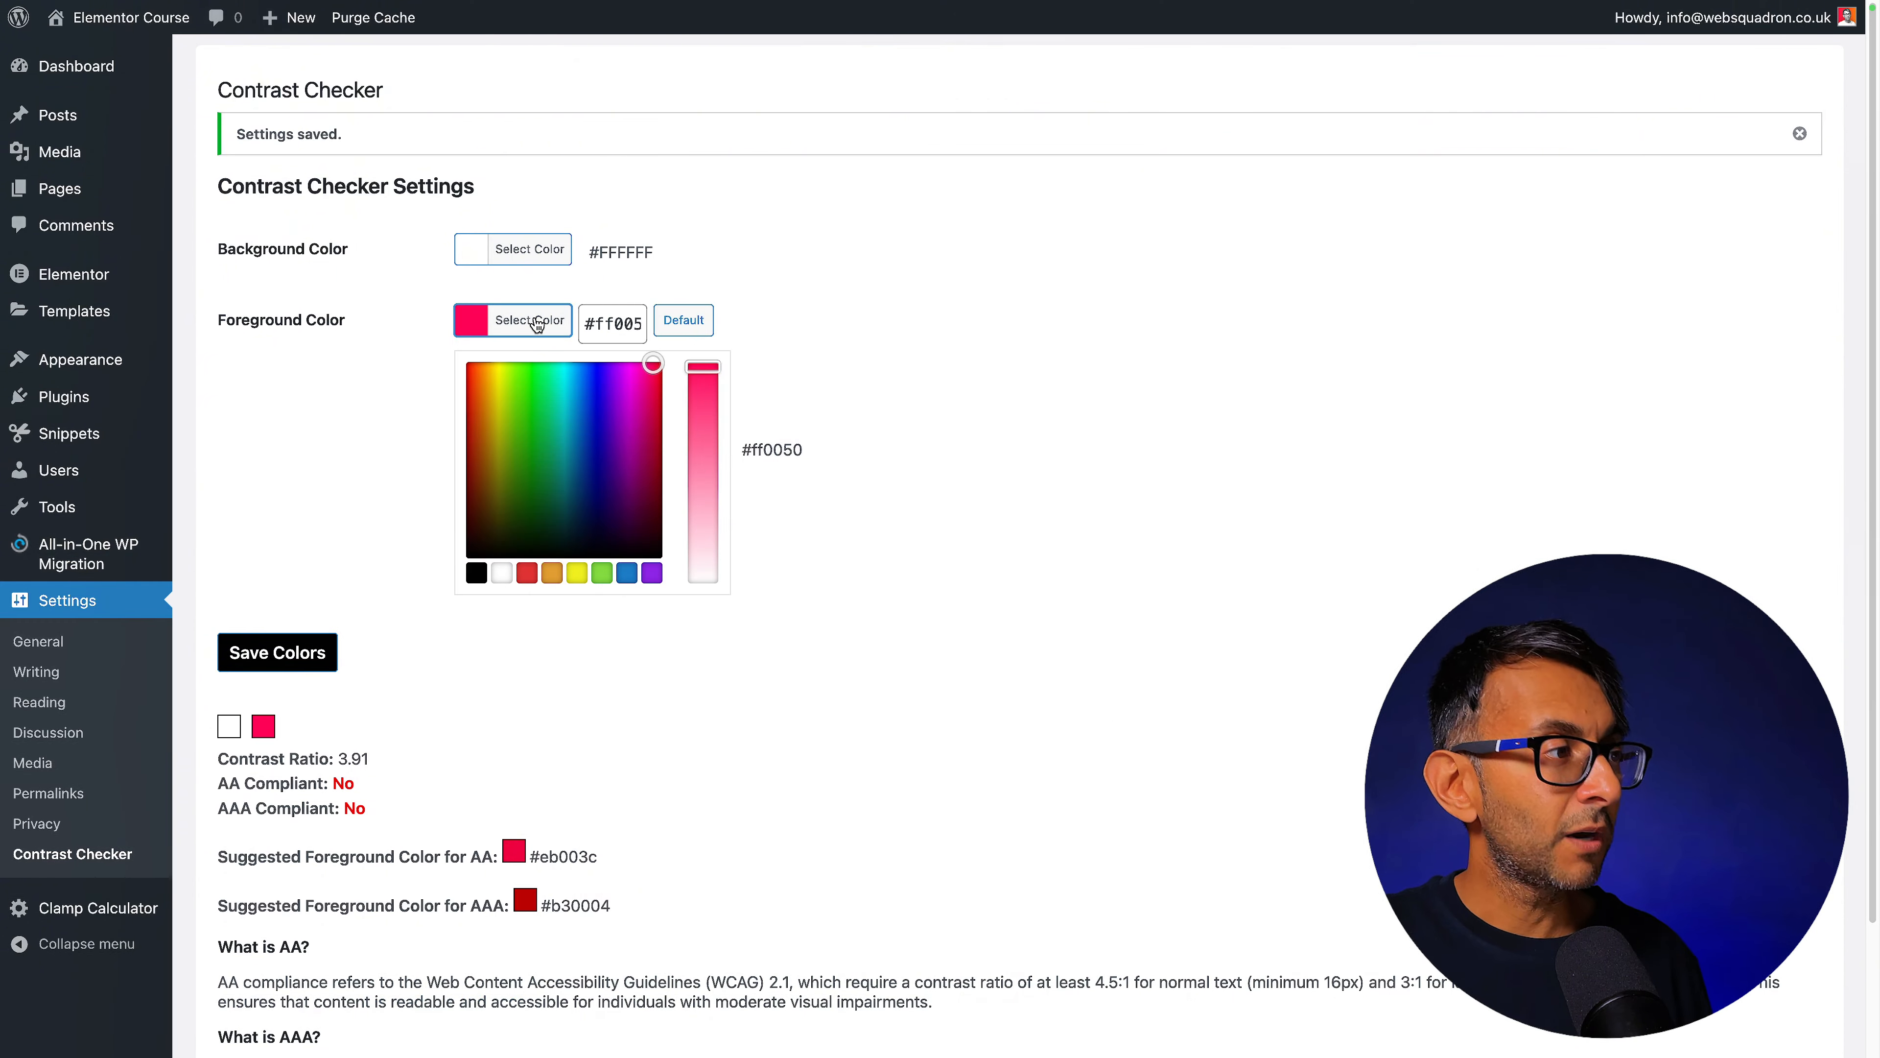
pyautogui.click(471, 575)
pyautogui.click(311, 661)
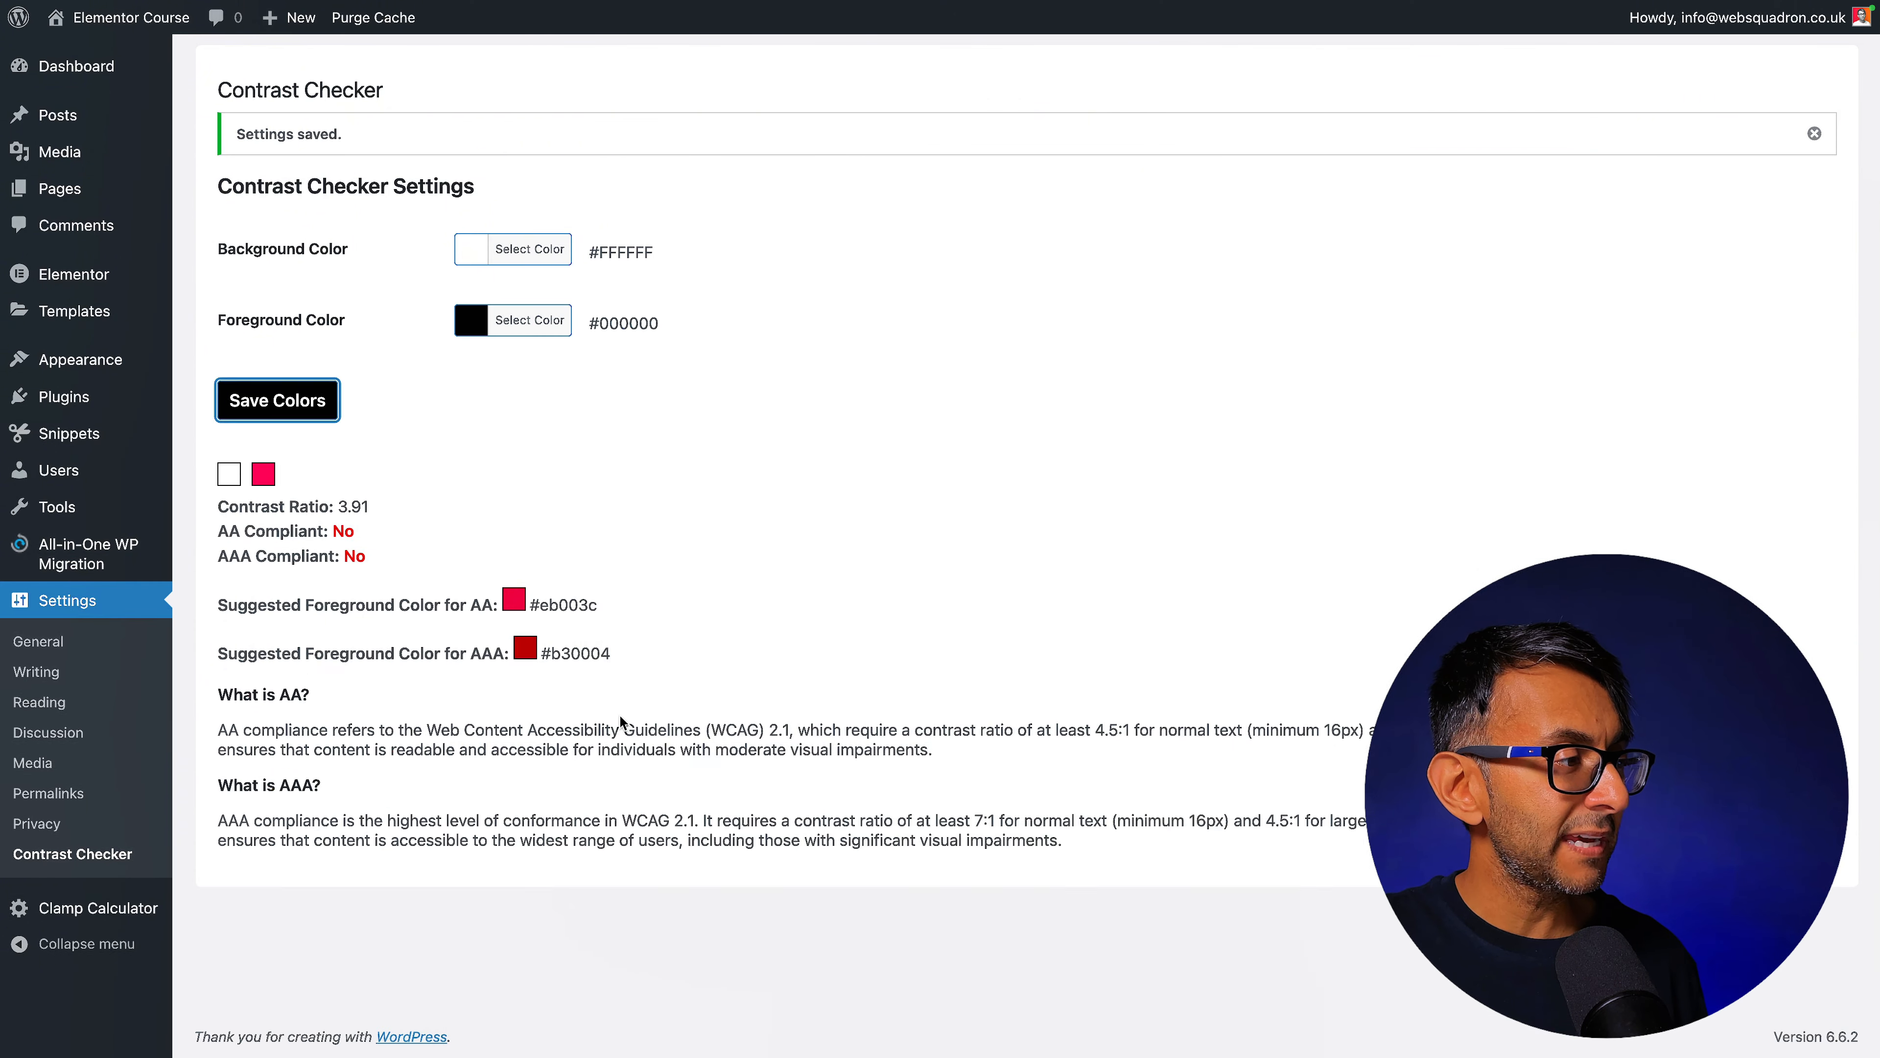
# Set the contrast checker's foreground colour to yellow (#eeee22) and save the colours
pyautogui.click(527, 319)
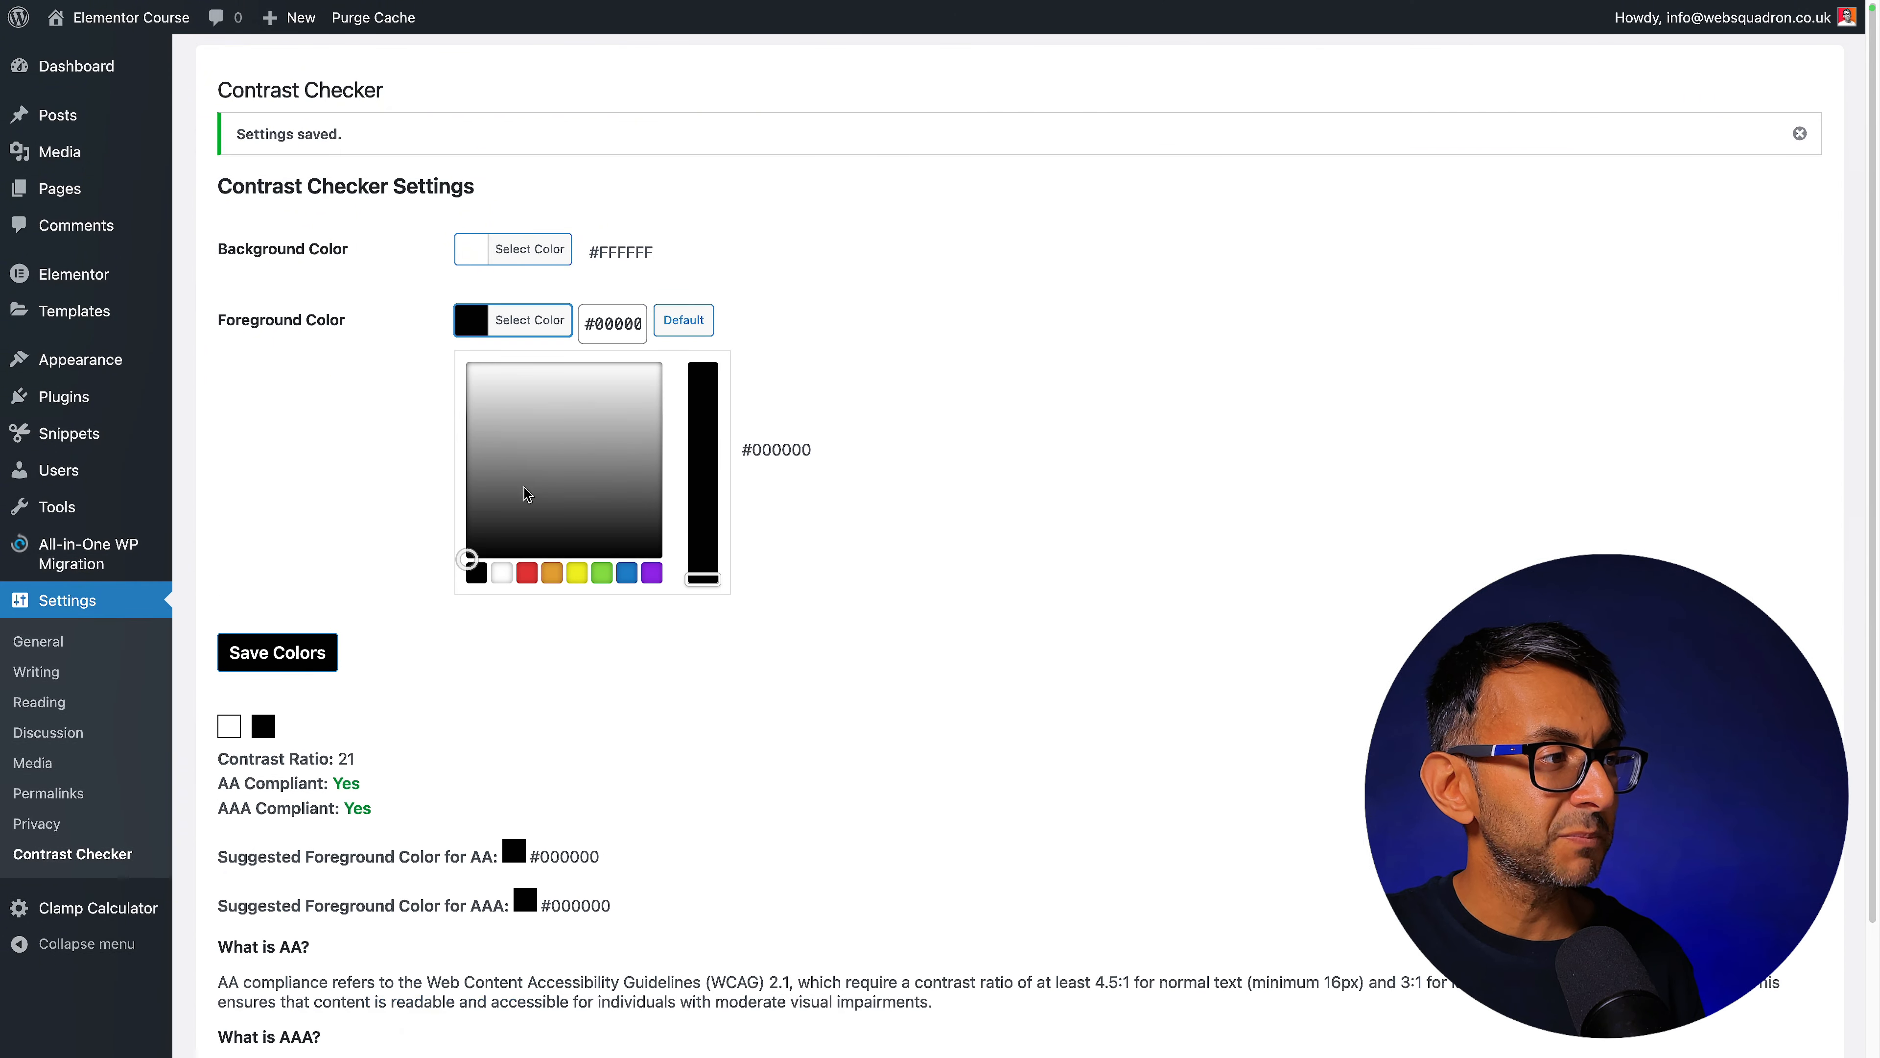
pyautogui.click(577, 572)
pyautogui.click(363, 458)
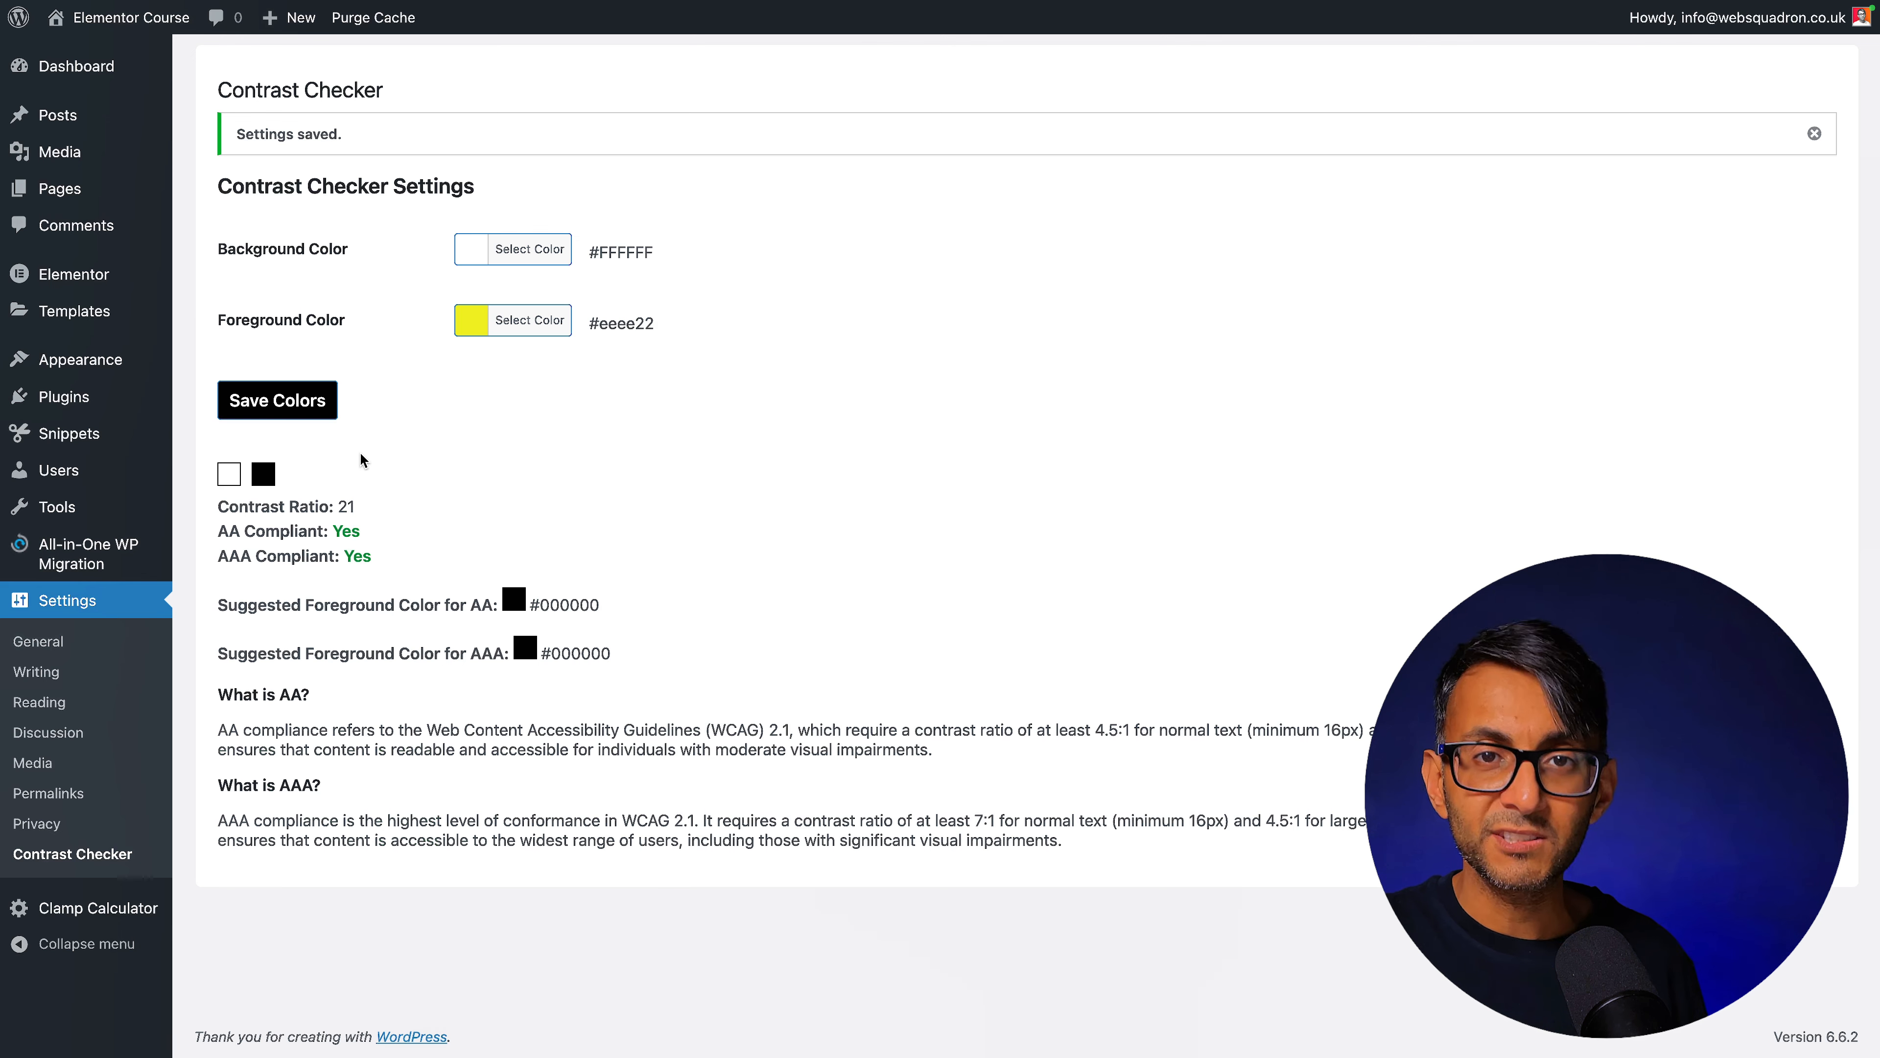
pyautogui.click(286, 409)
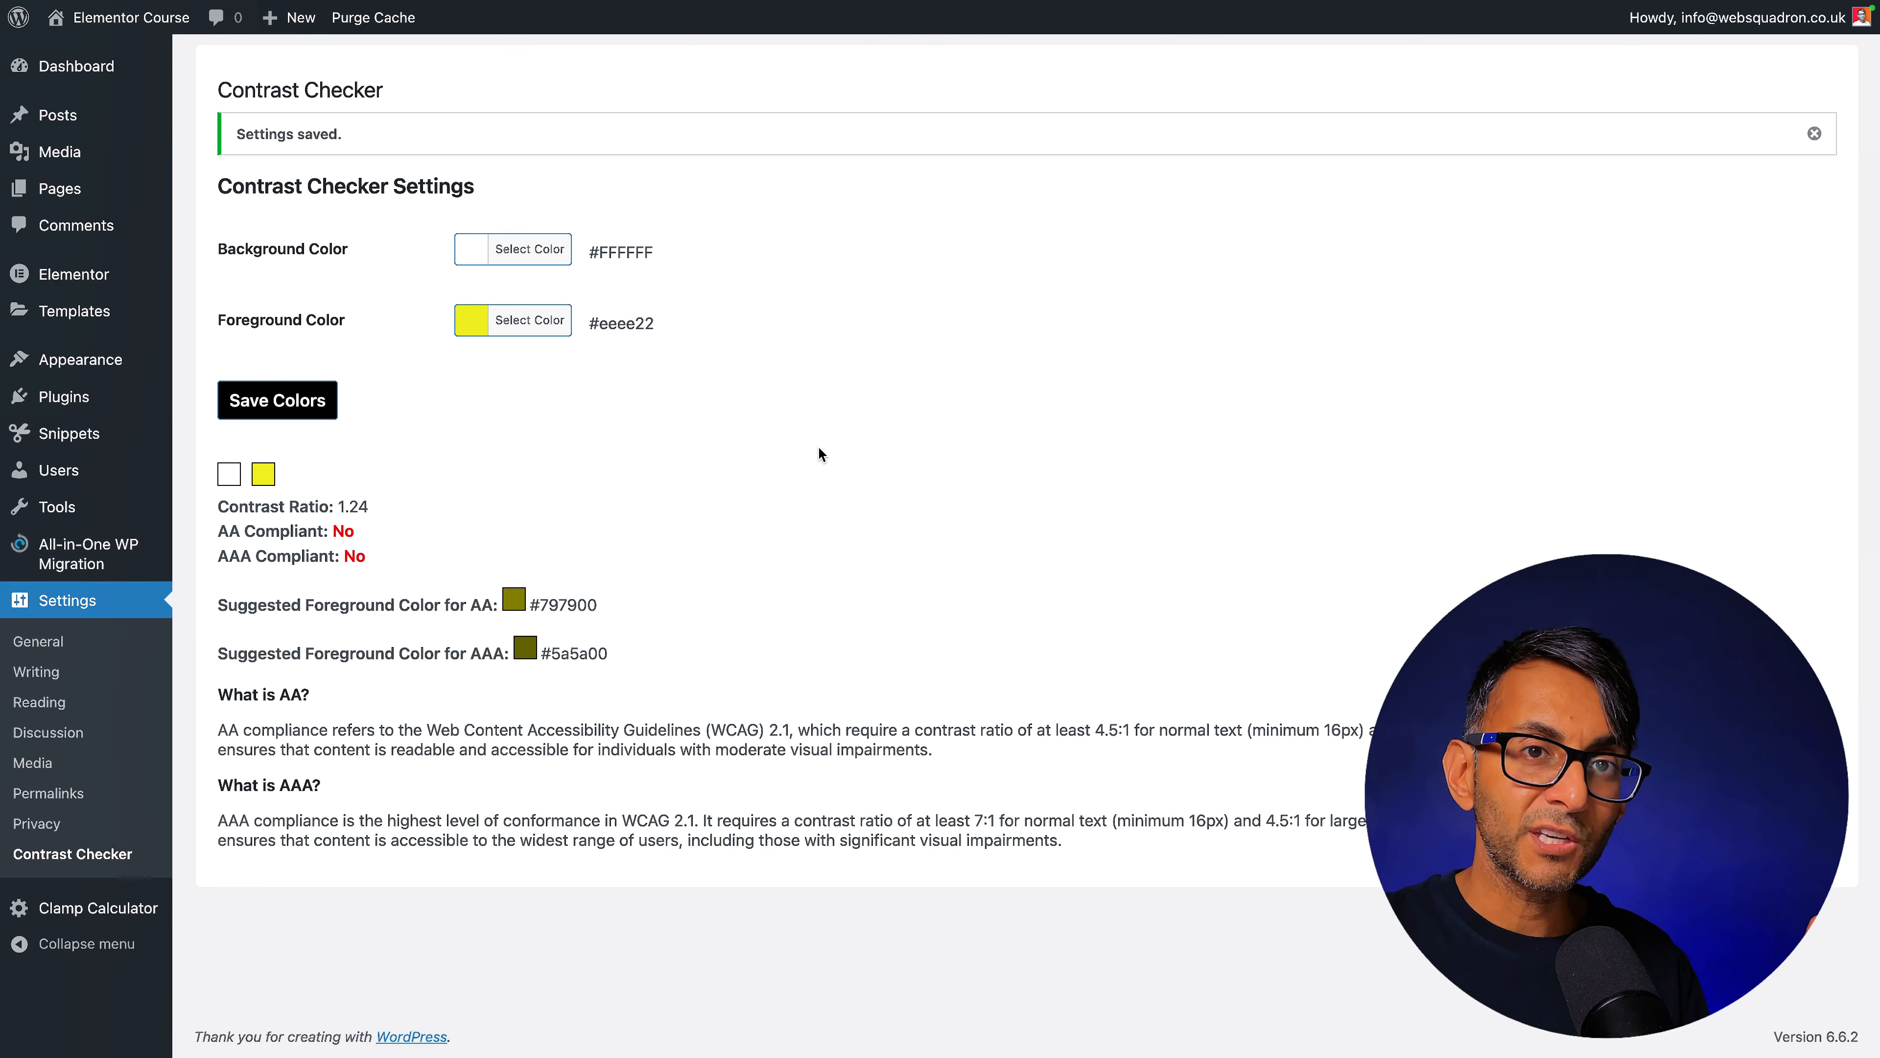
# In the Clamp Calculator, enable REM units and set h1 to maximum width 1200, minimum font size 1 and maximum font size 4
pyautogui.click(90, 909)
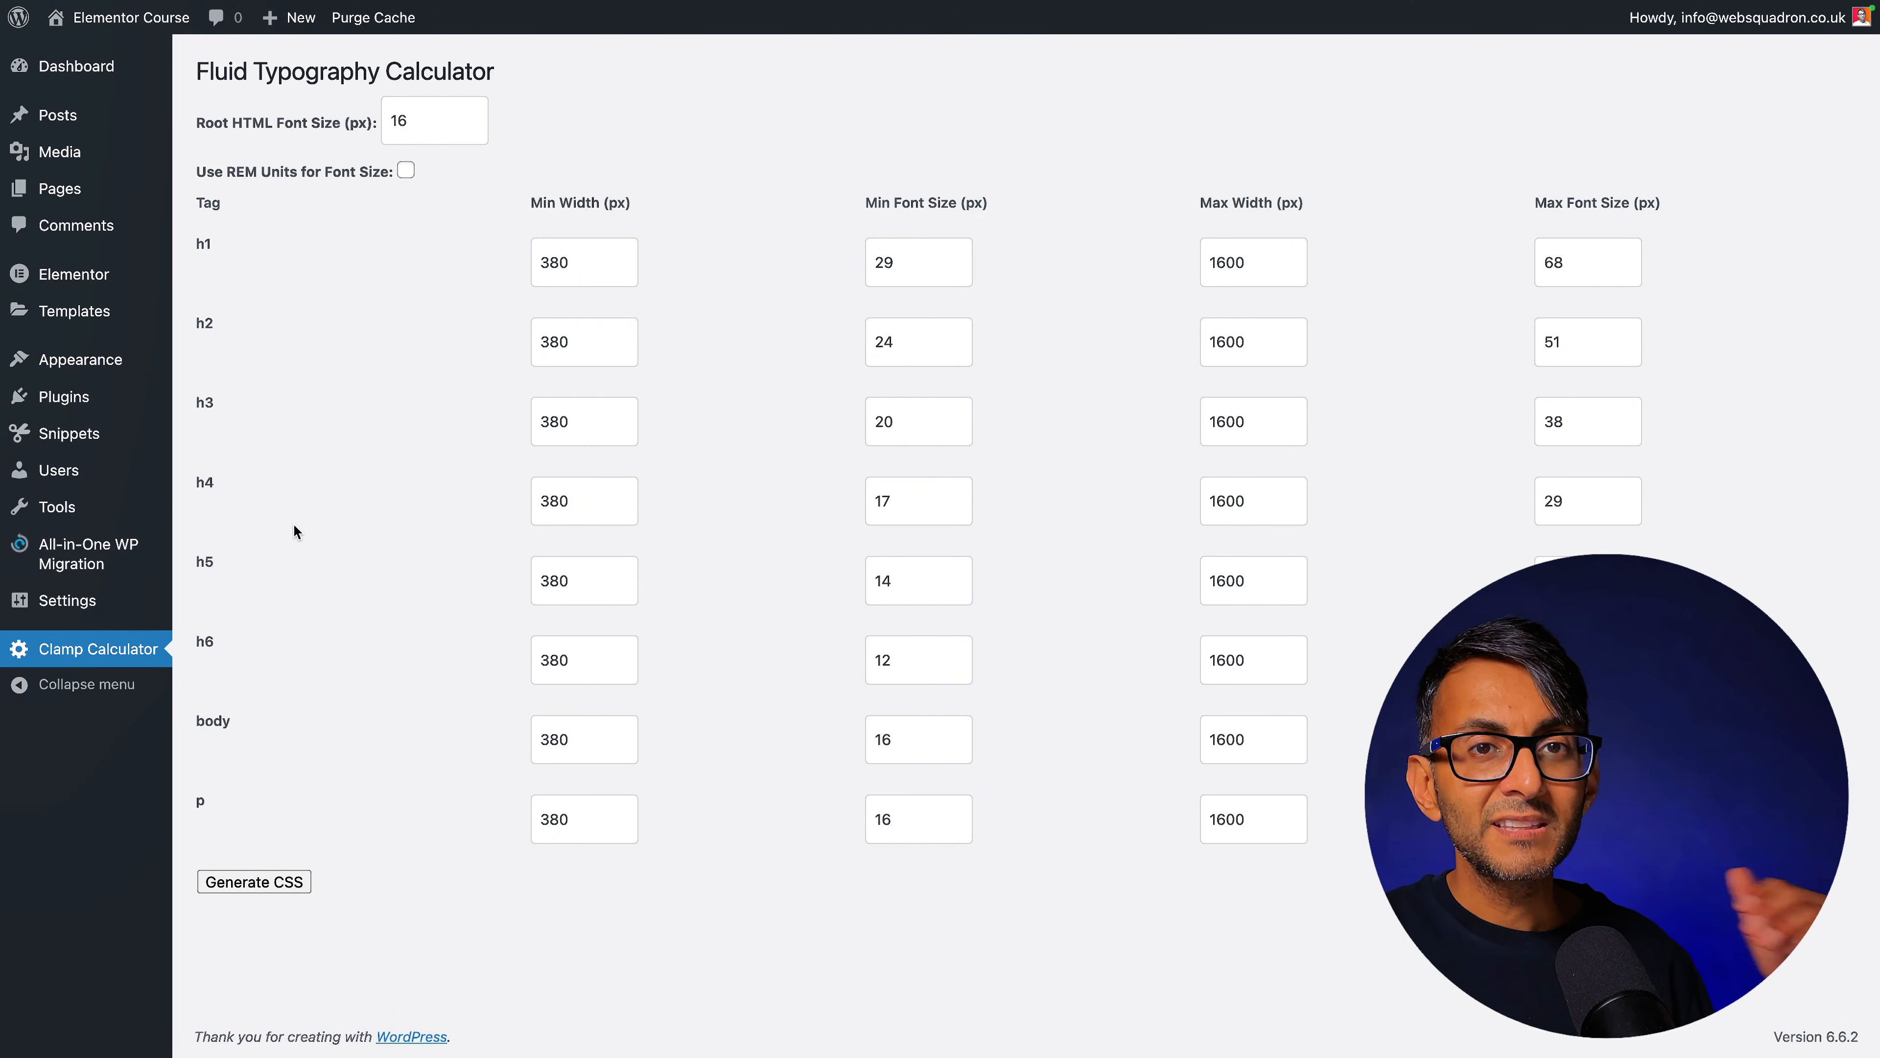
pyautogui.click(405, 172)
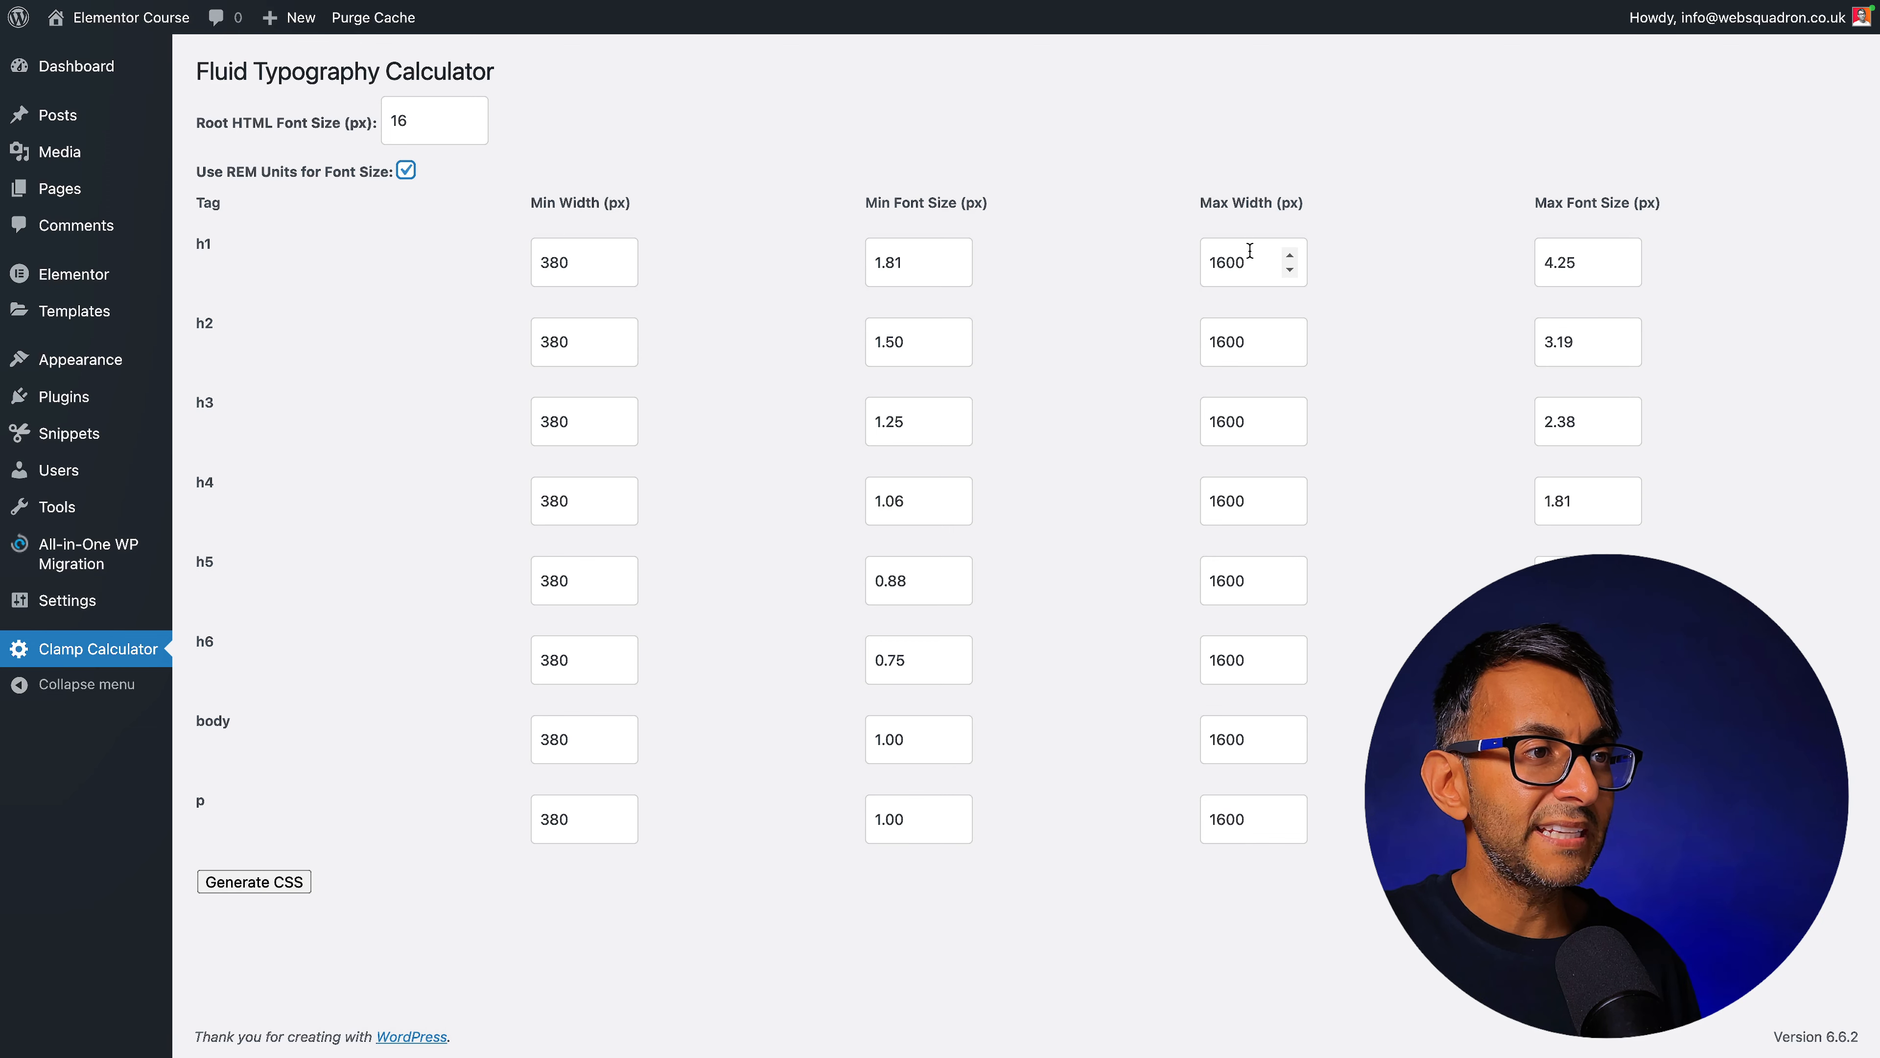
pyautogui.moveTo(1249, 250); pyautogui.dragTo(1195, 271)
pyautogui.write('1200')
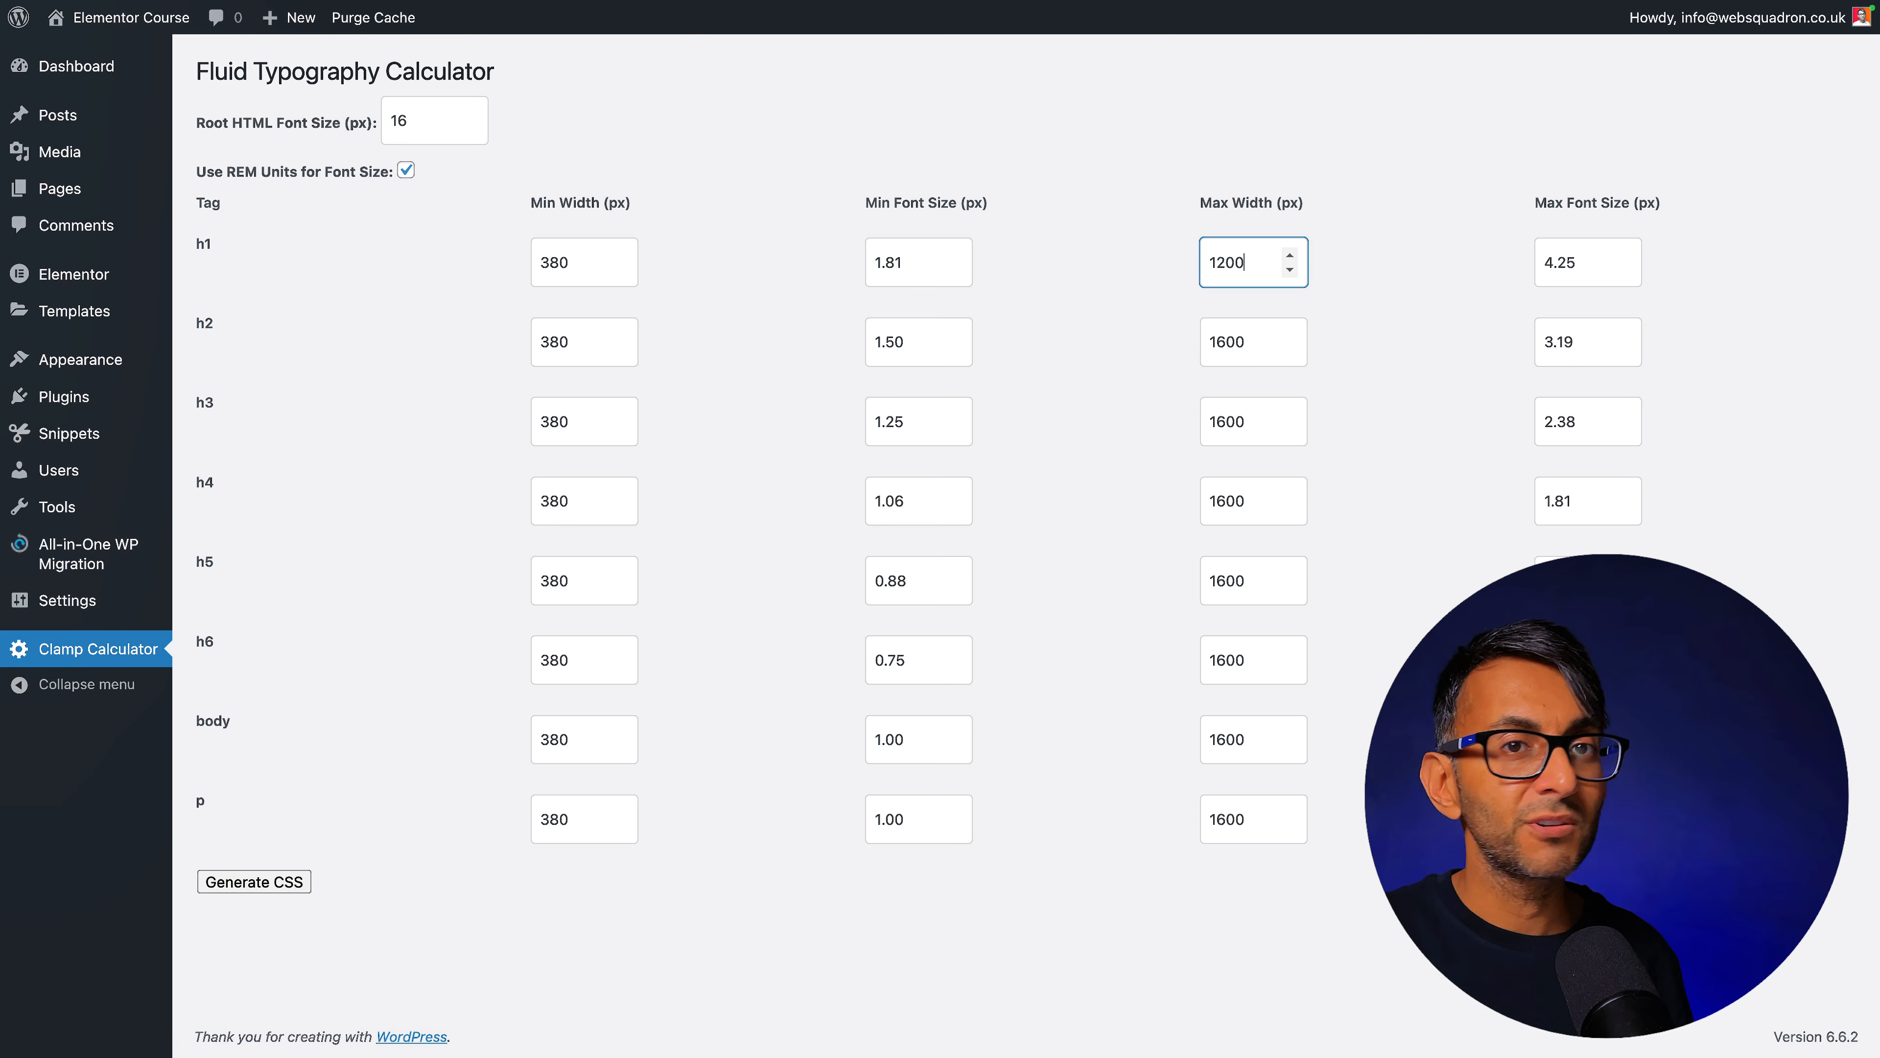
pyautogui.moveTo(936, 262); pyautogui.dragTo(862, 257)
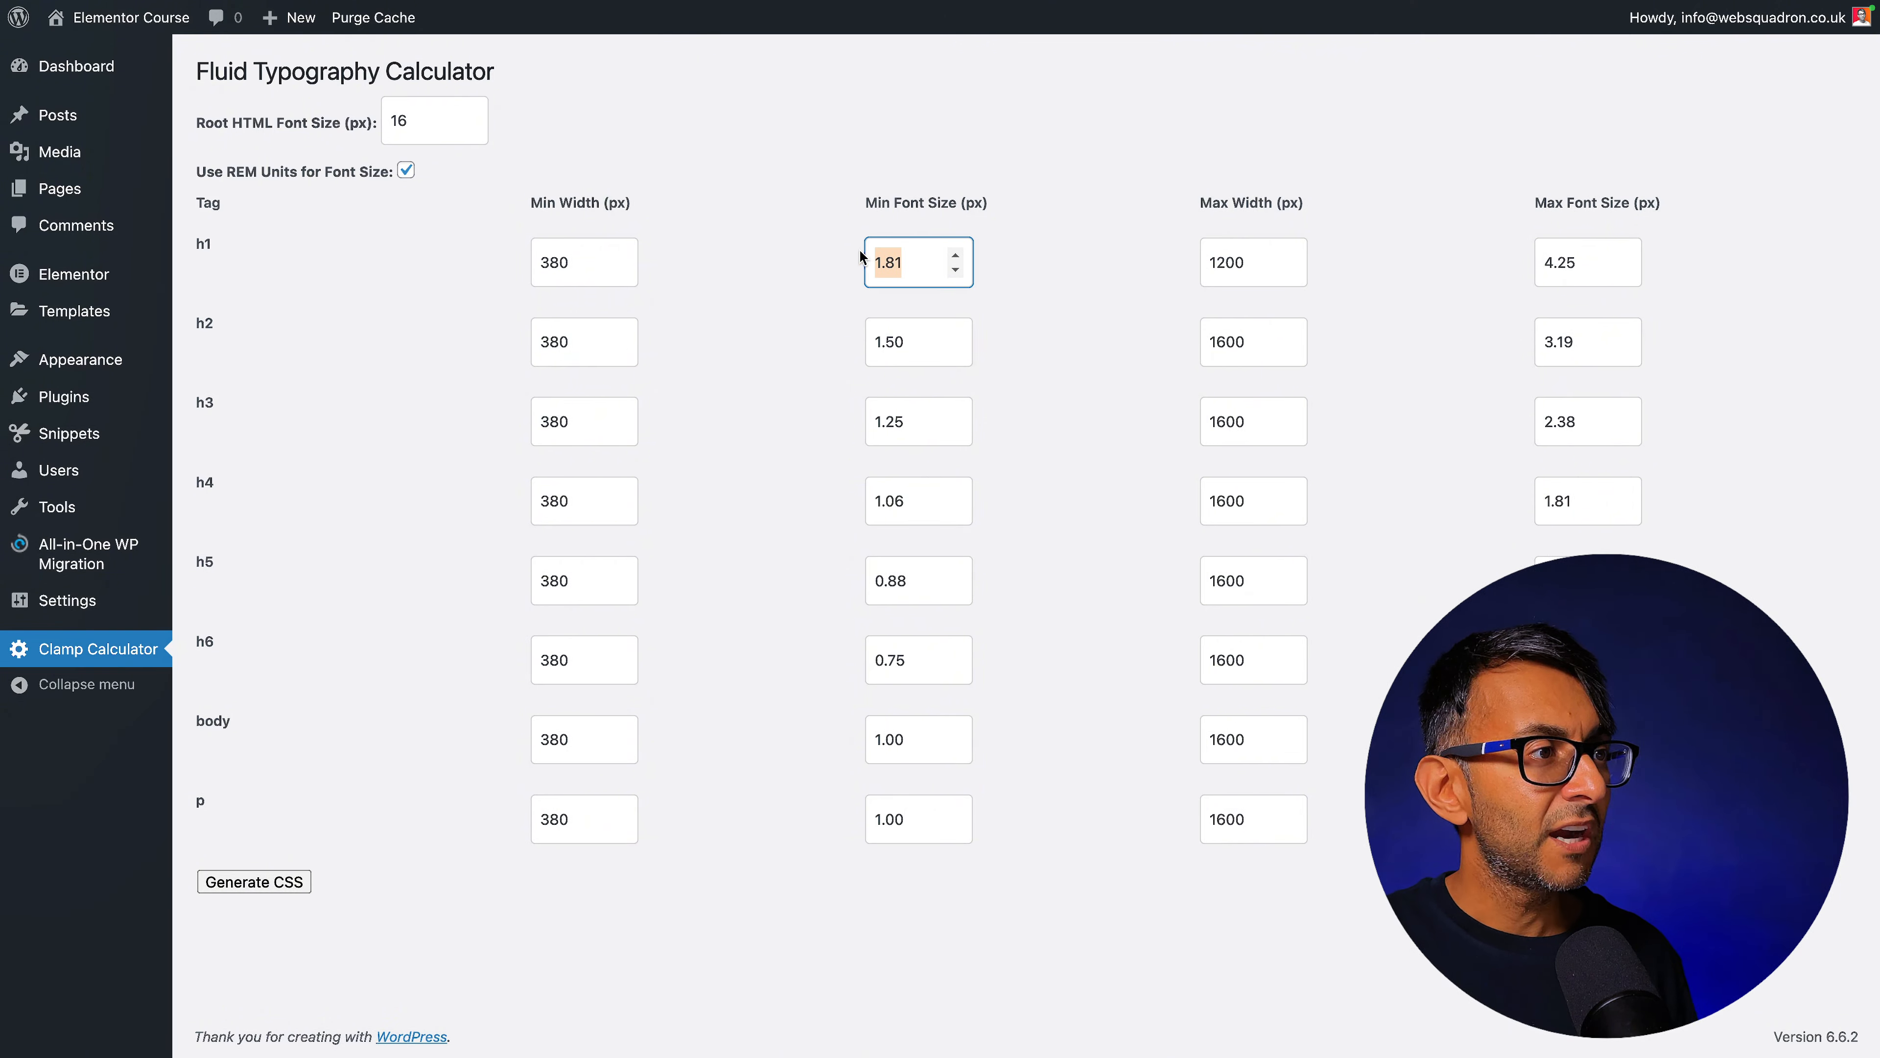
pyautogui.write('1')
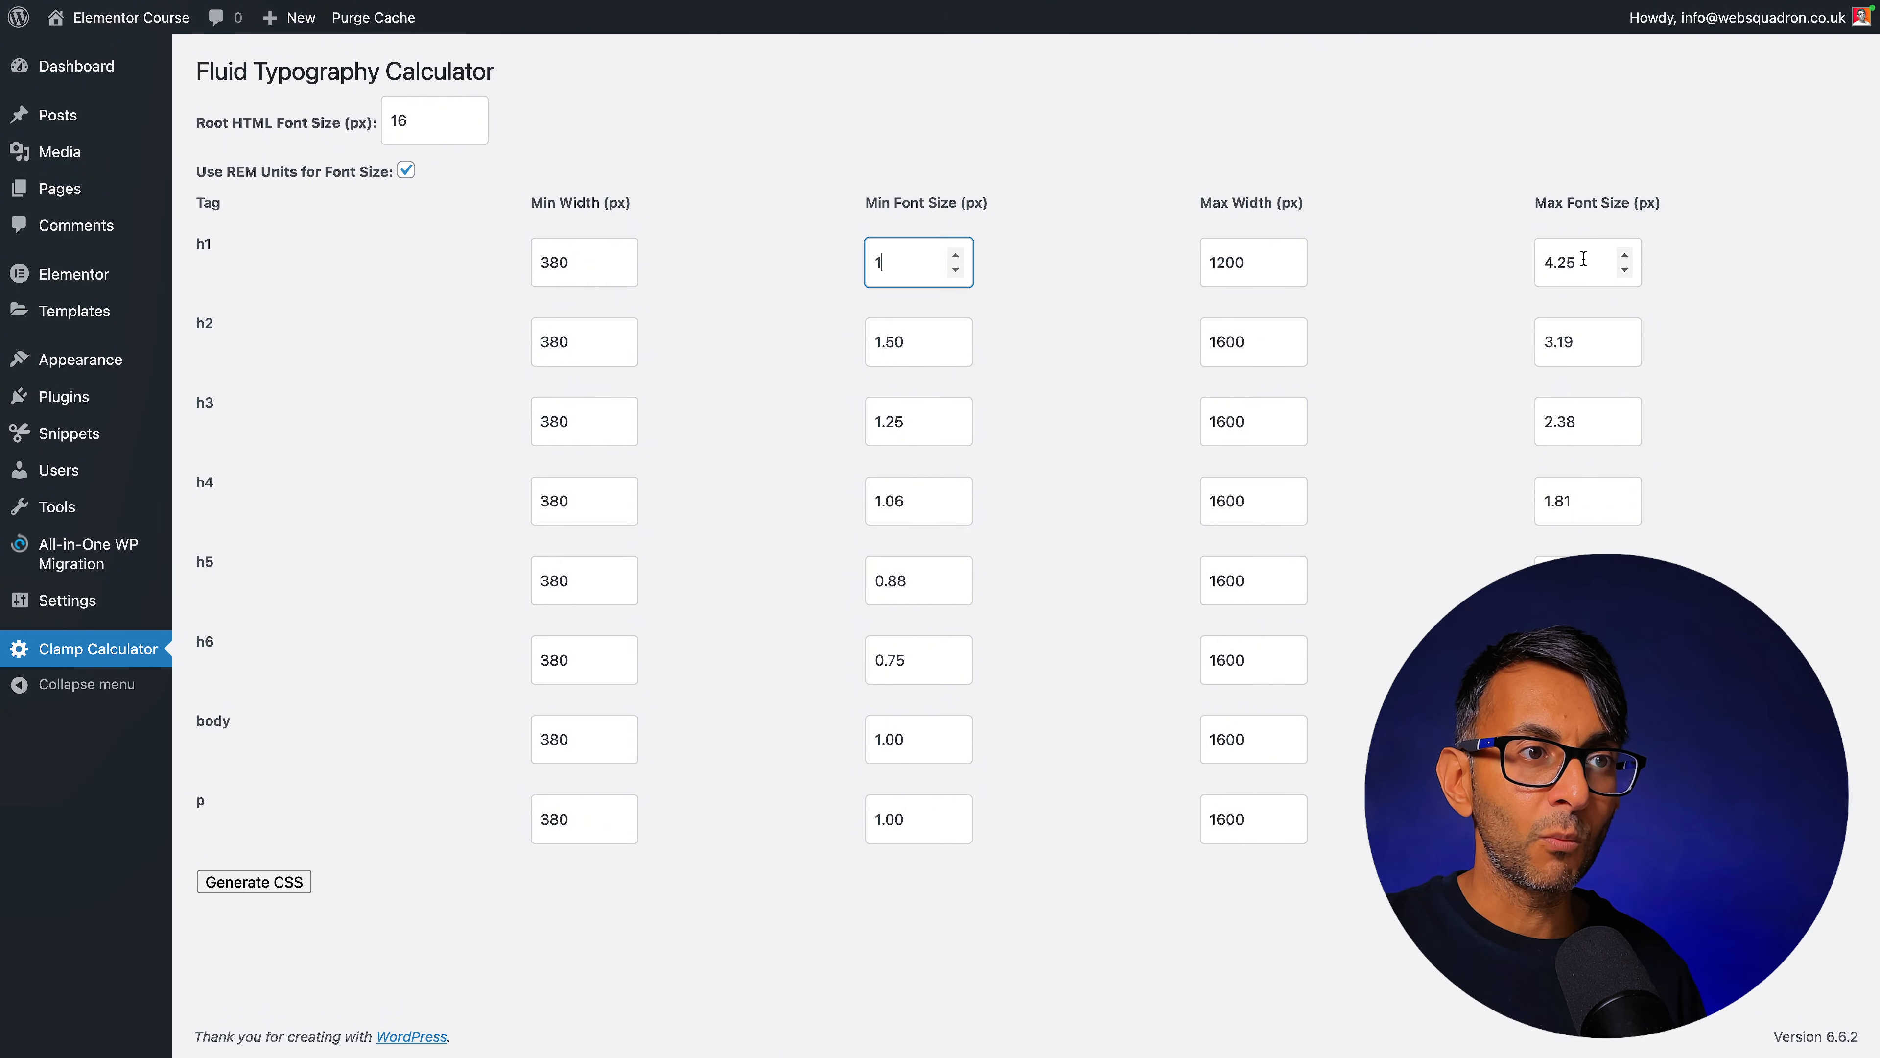
pyautogui.moveTo(1587, 259); pyautogui.dragTo(1531, 257)
pyautogui.write('4')
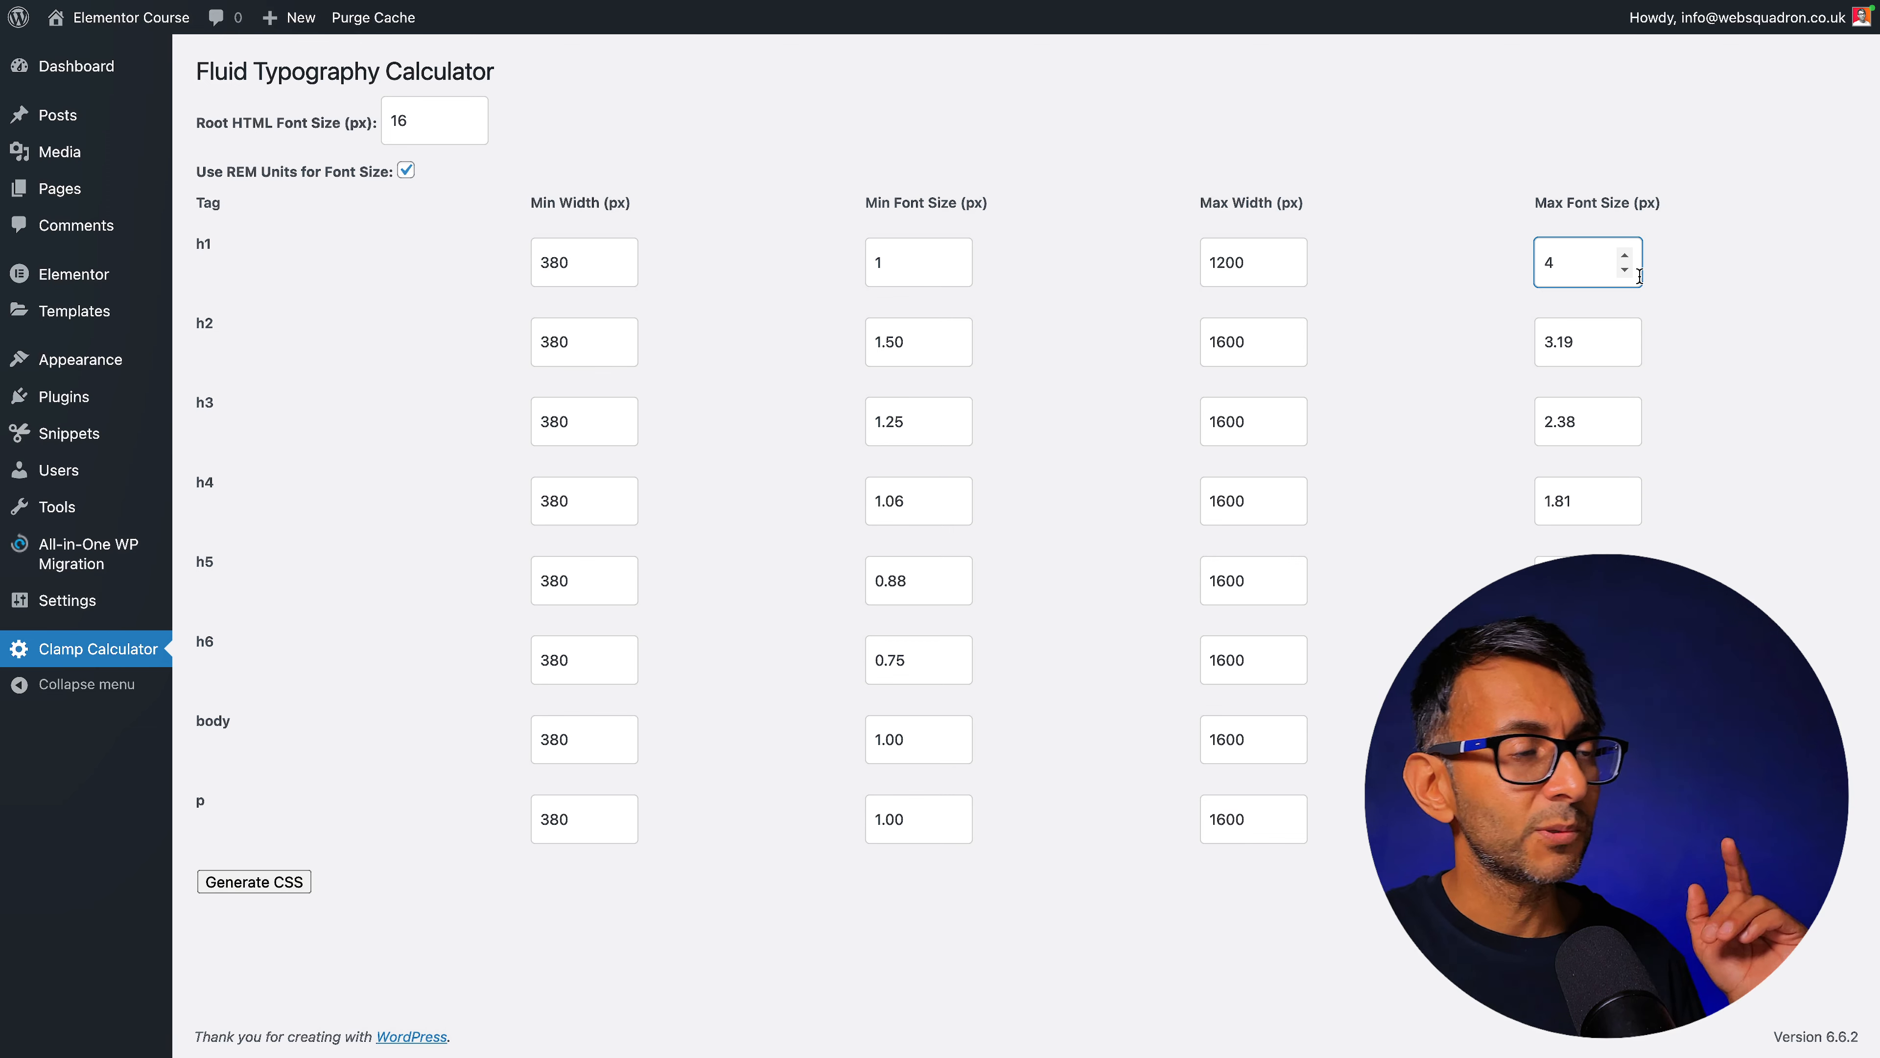
pyautogui.click(781, 334)
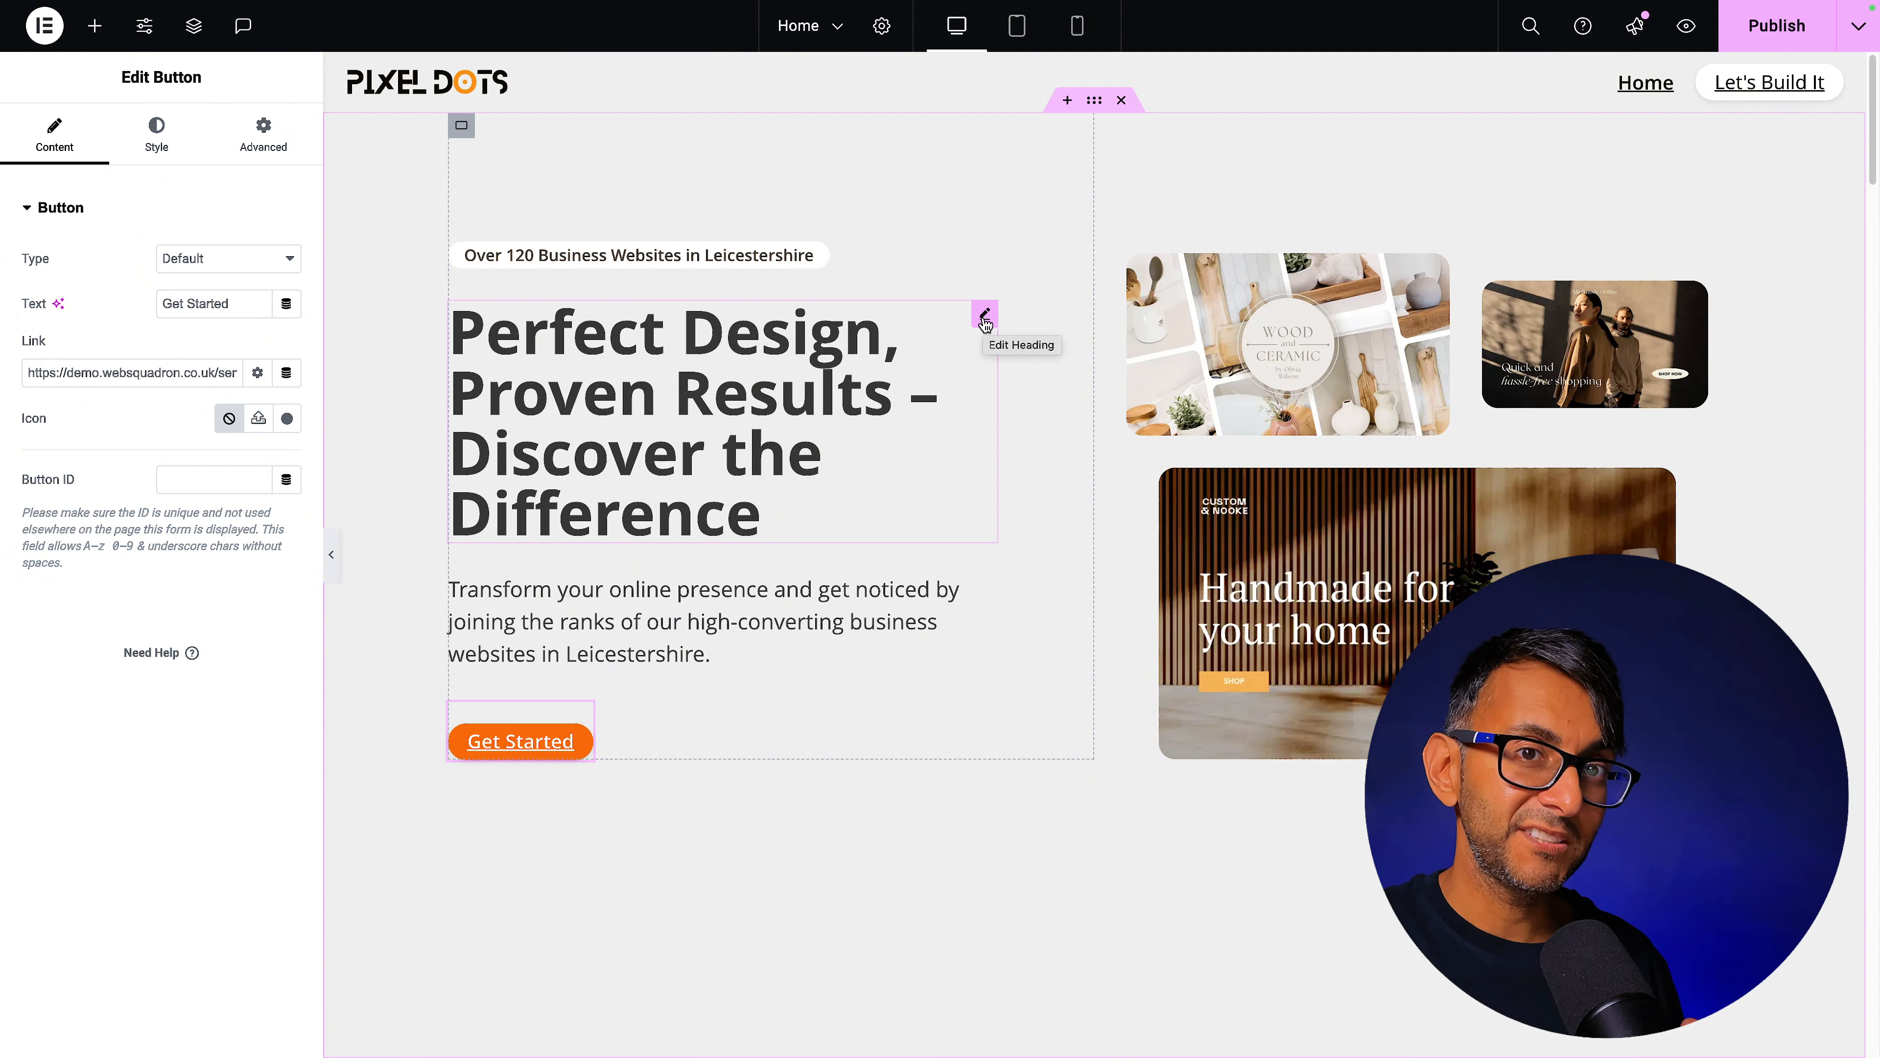
# Switch the home page hero heading's font size to the custom unit and open the Custom CSS in the Site Settings
pyautogui.click(985, 318)
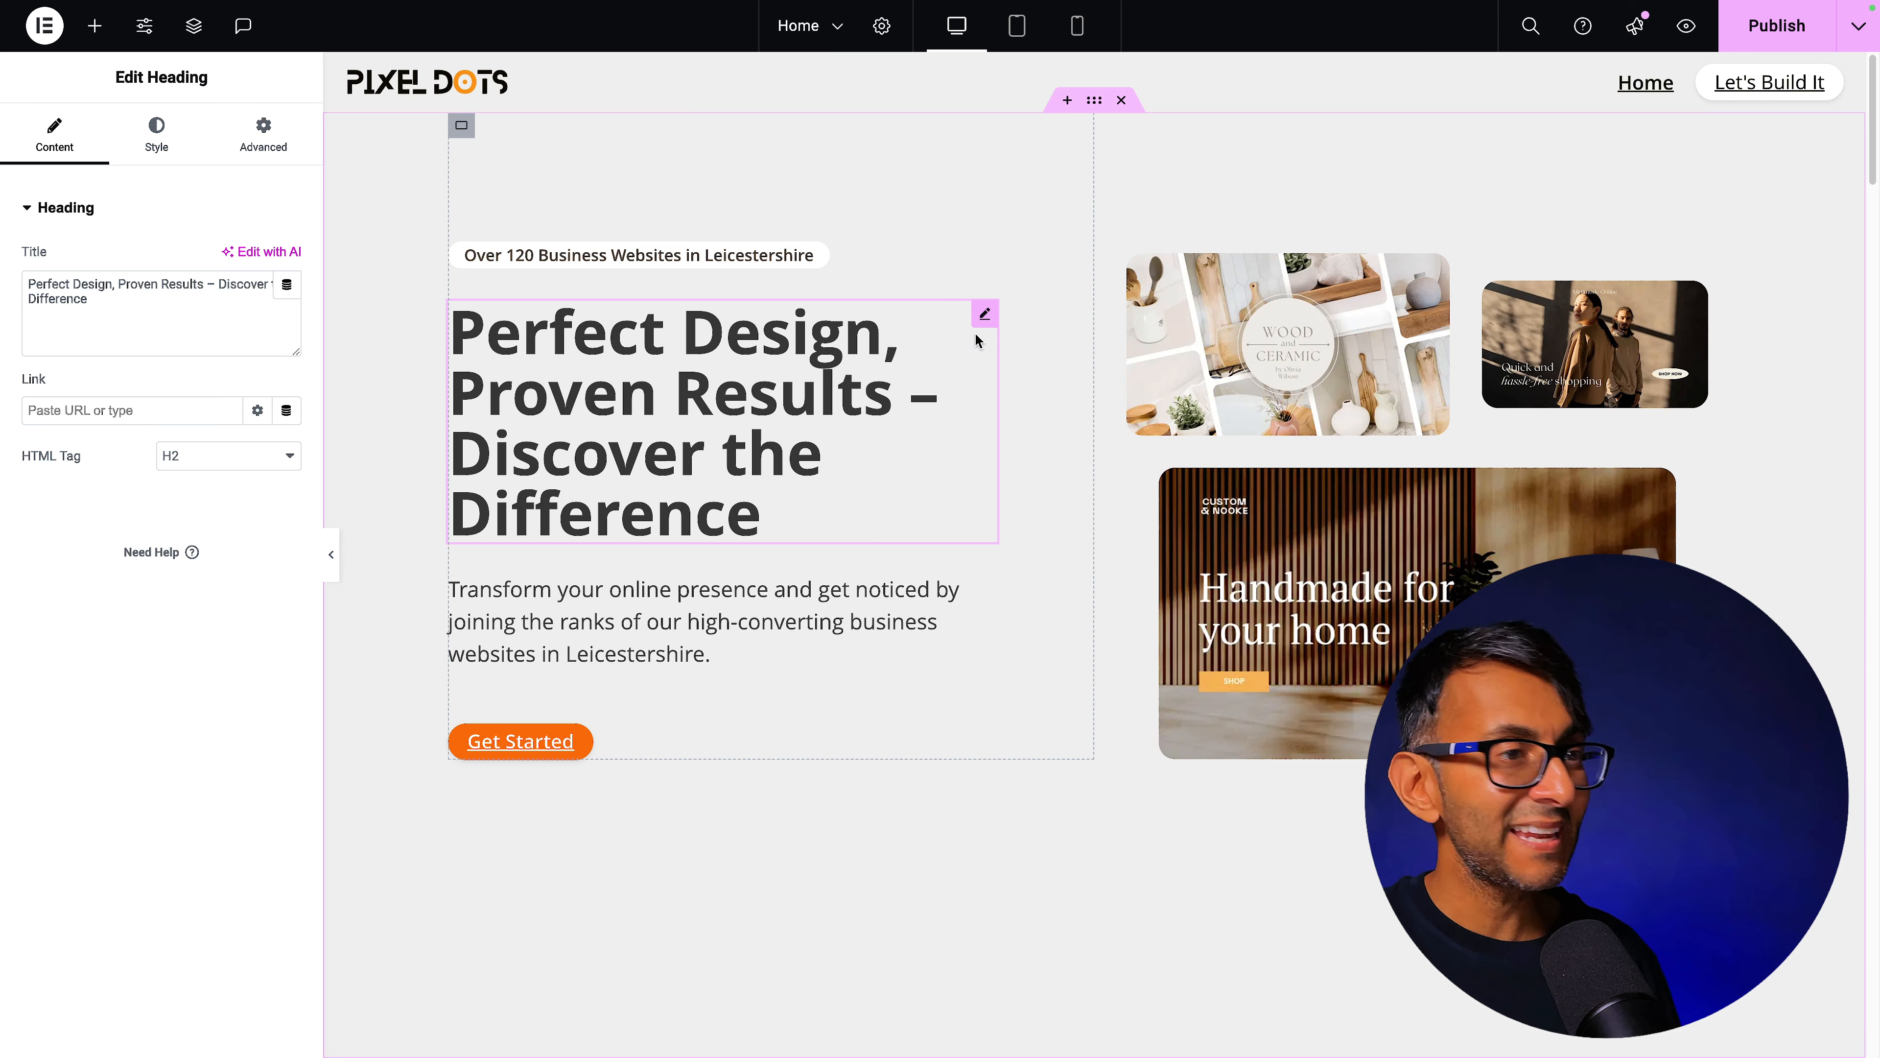
pyautogui.click(158, 134)
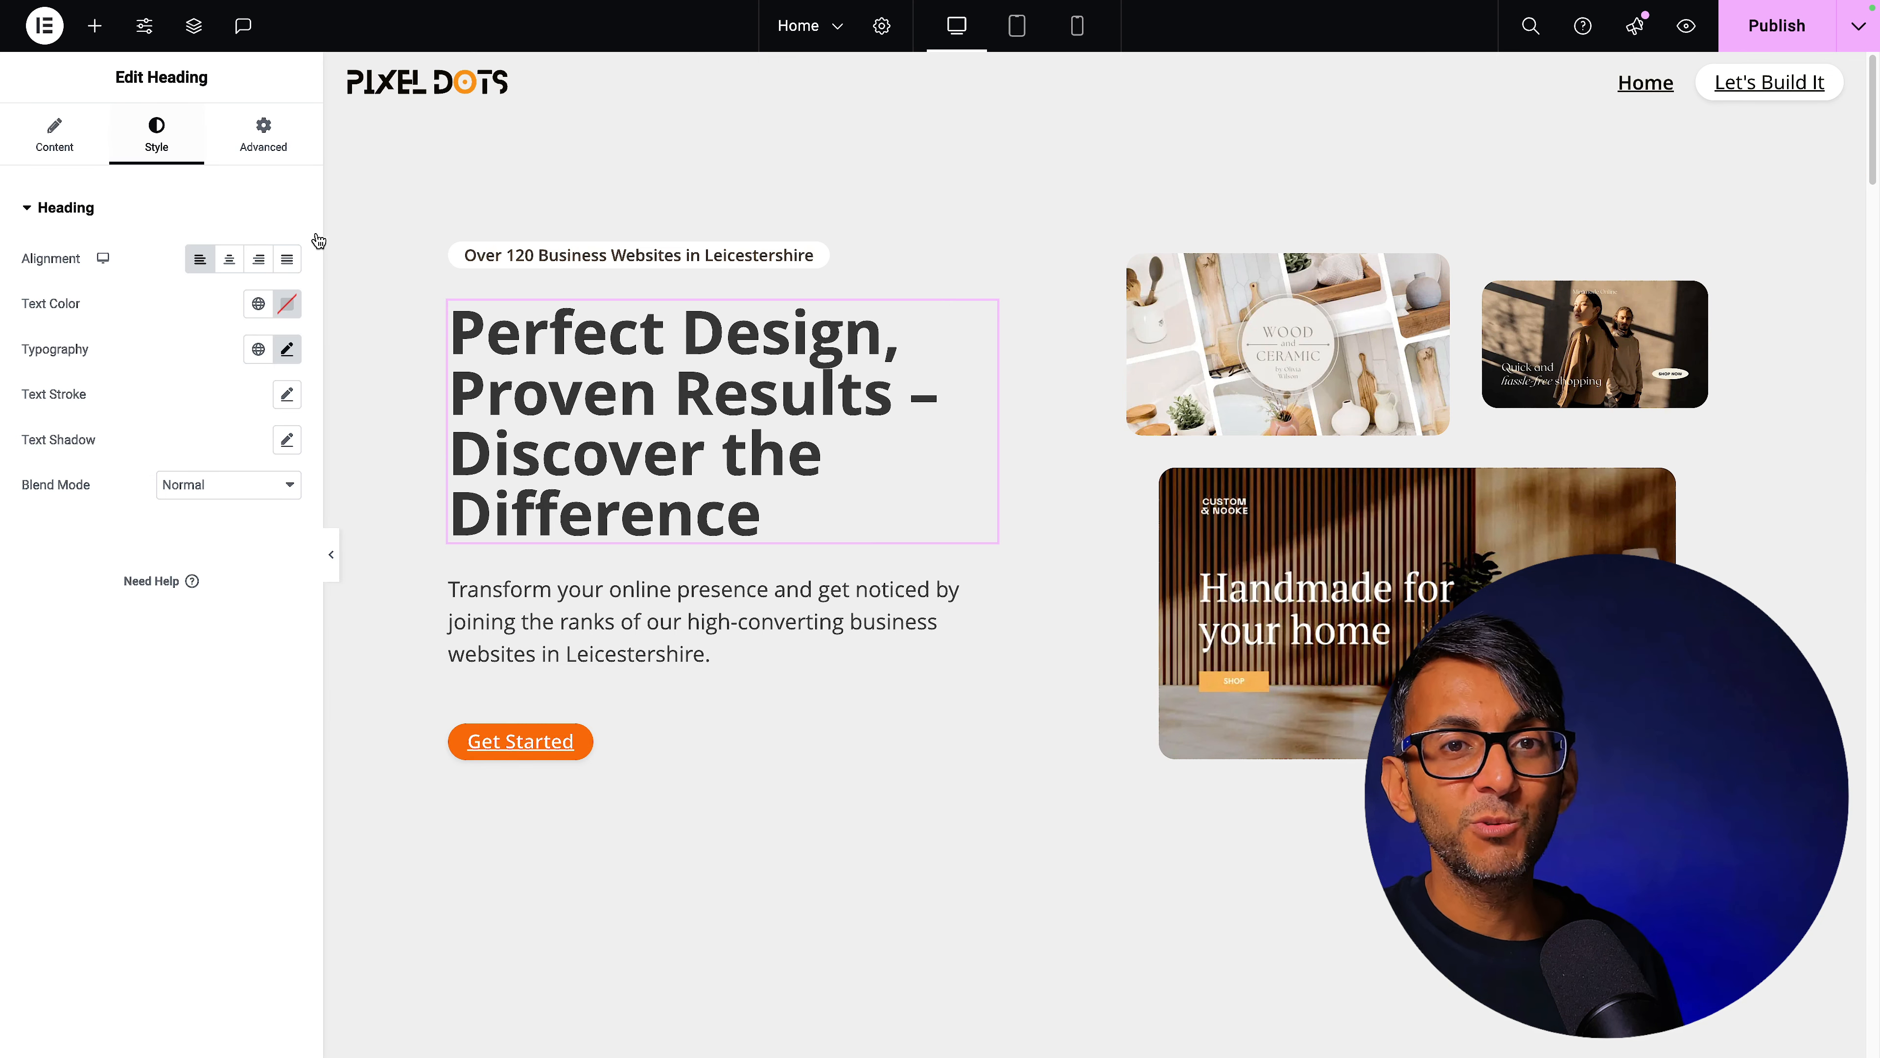
pyautogui.click(287, 350)
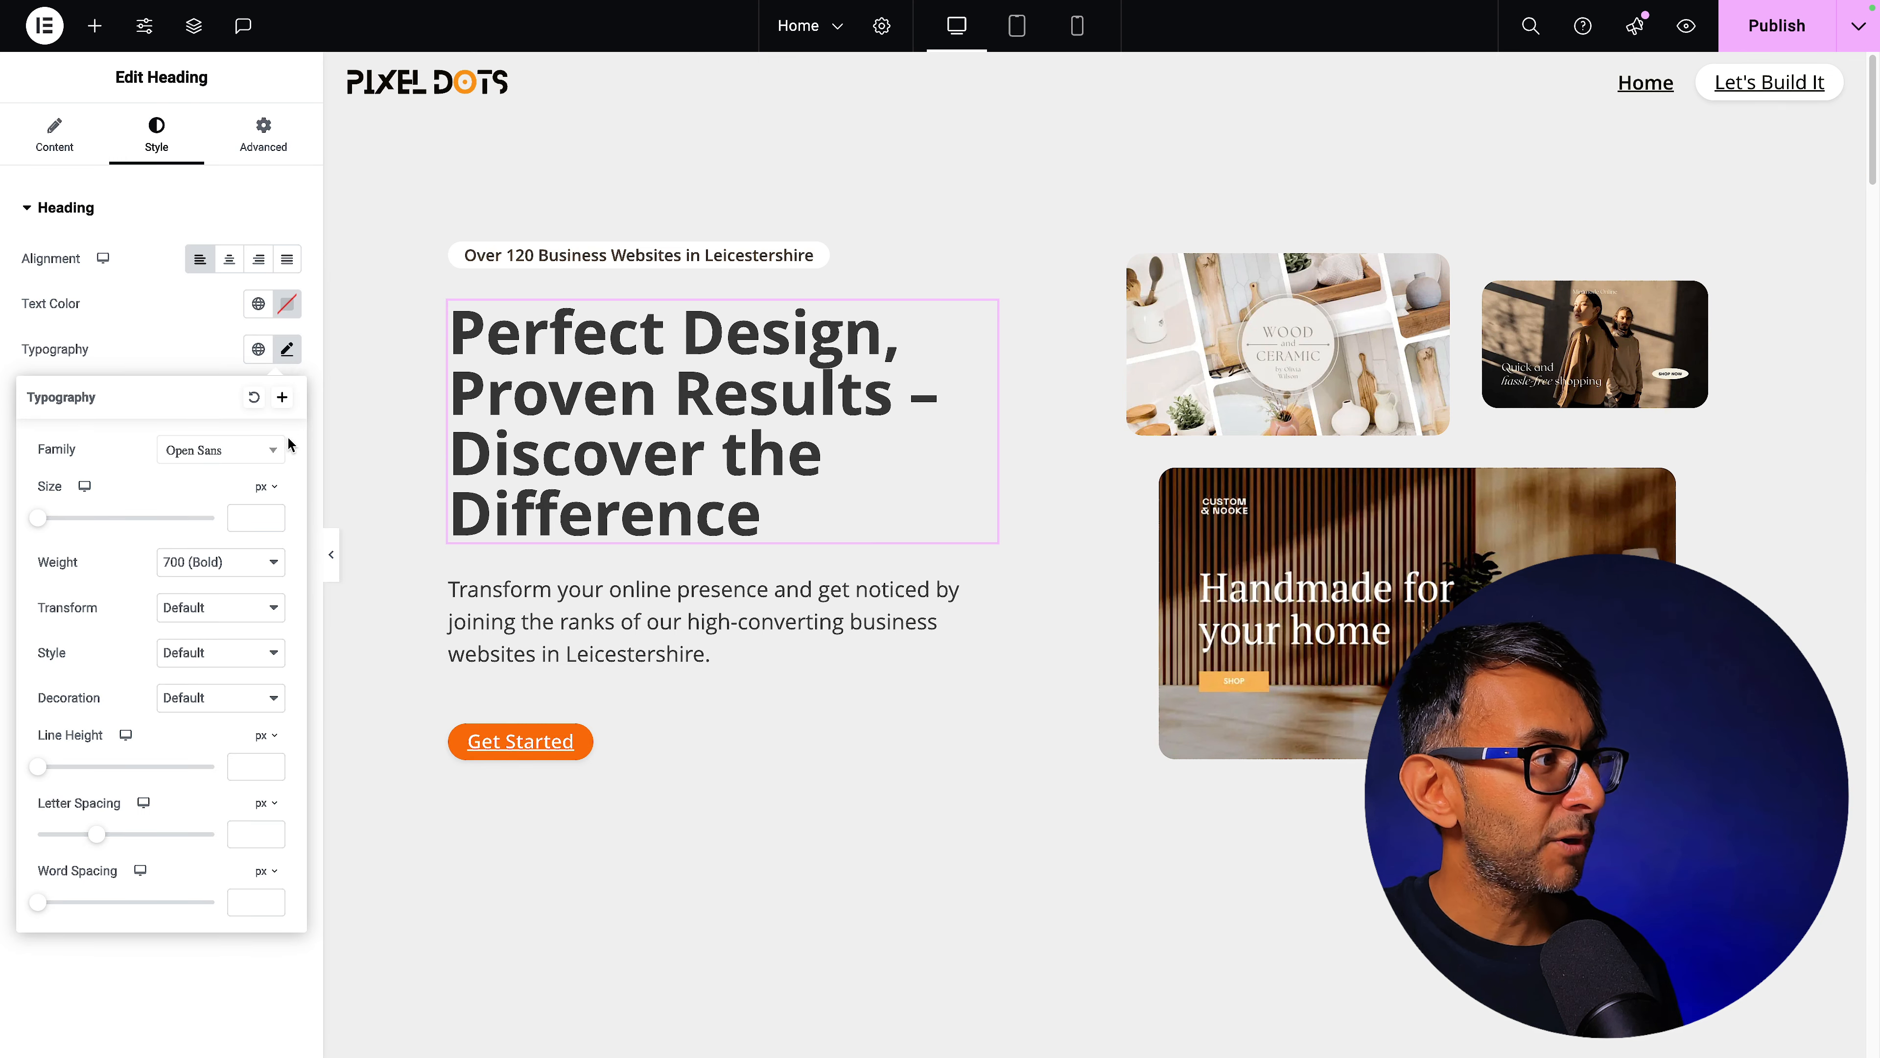
pyautogui.click(272, 491)
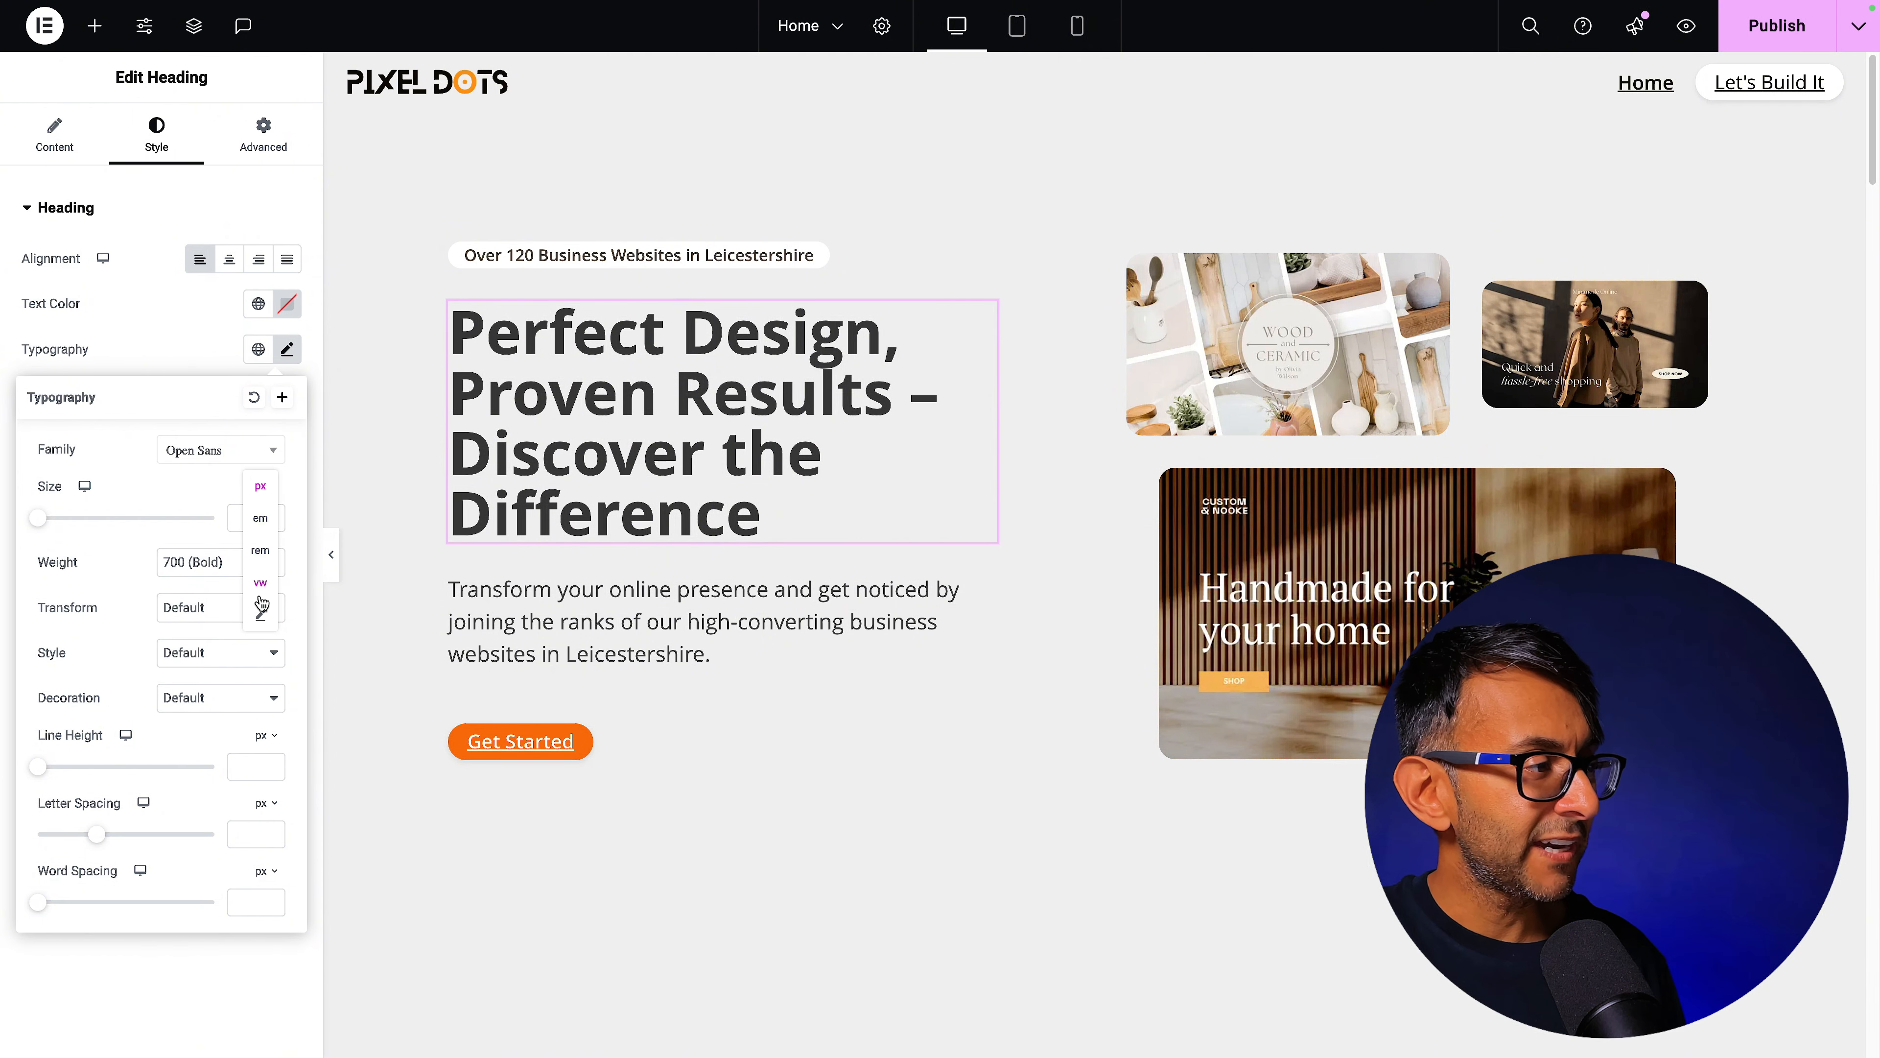
pyautogui.click(260, 616)
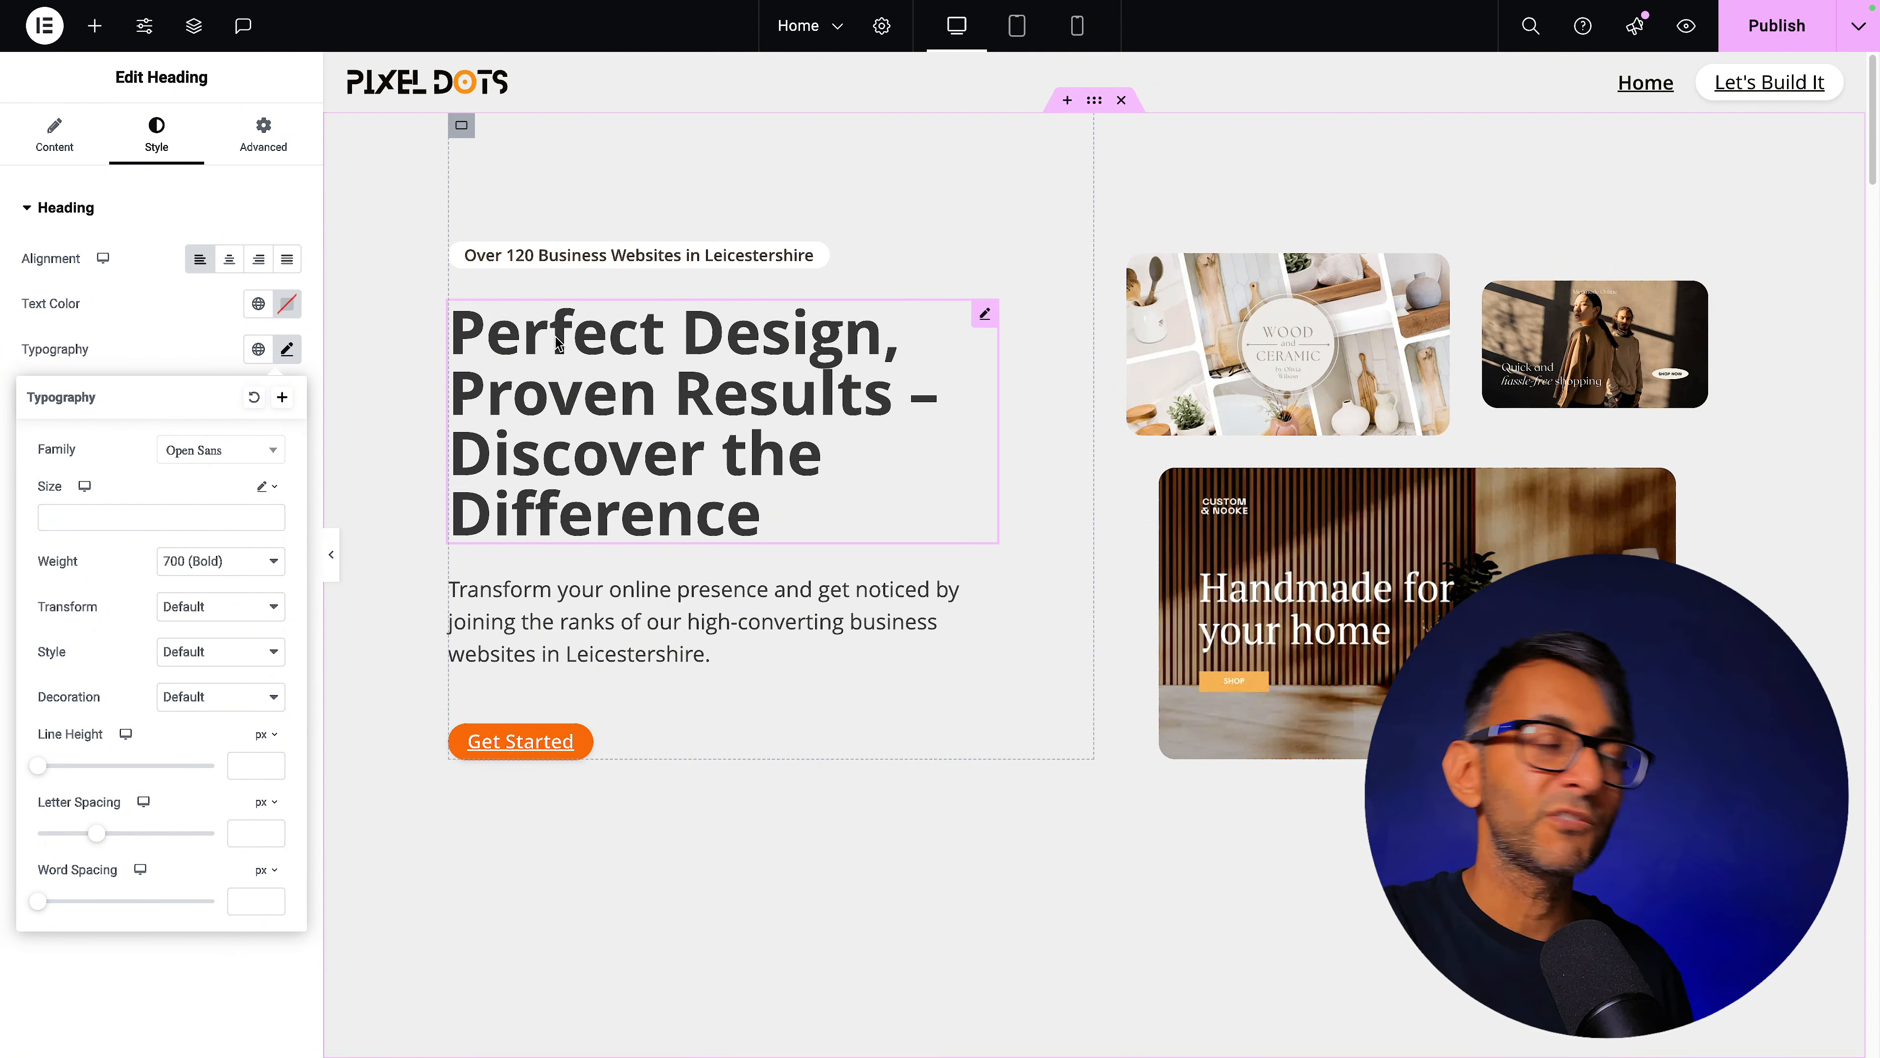
pyautogui.click(146, 33)
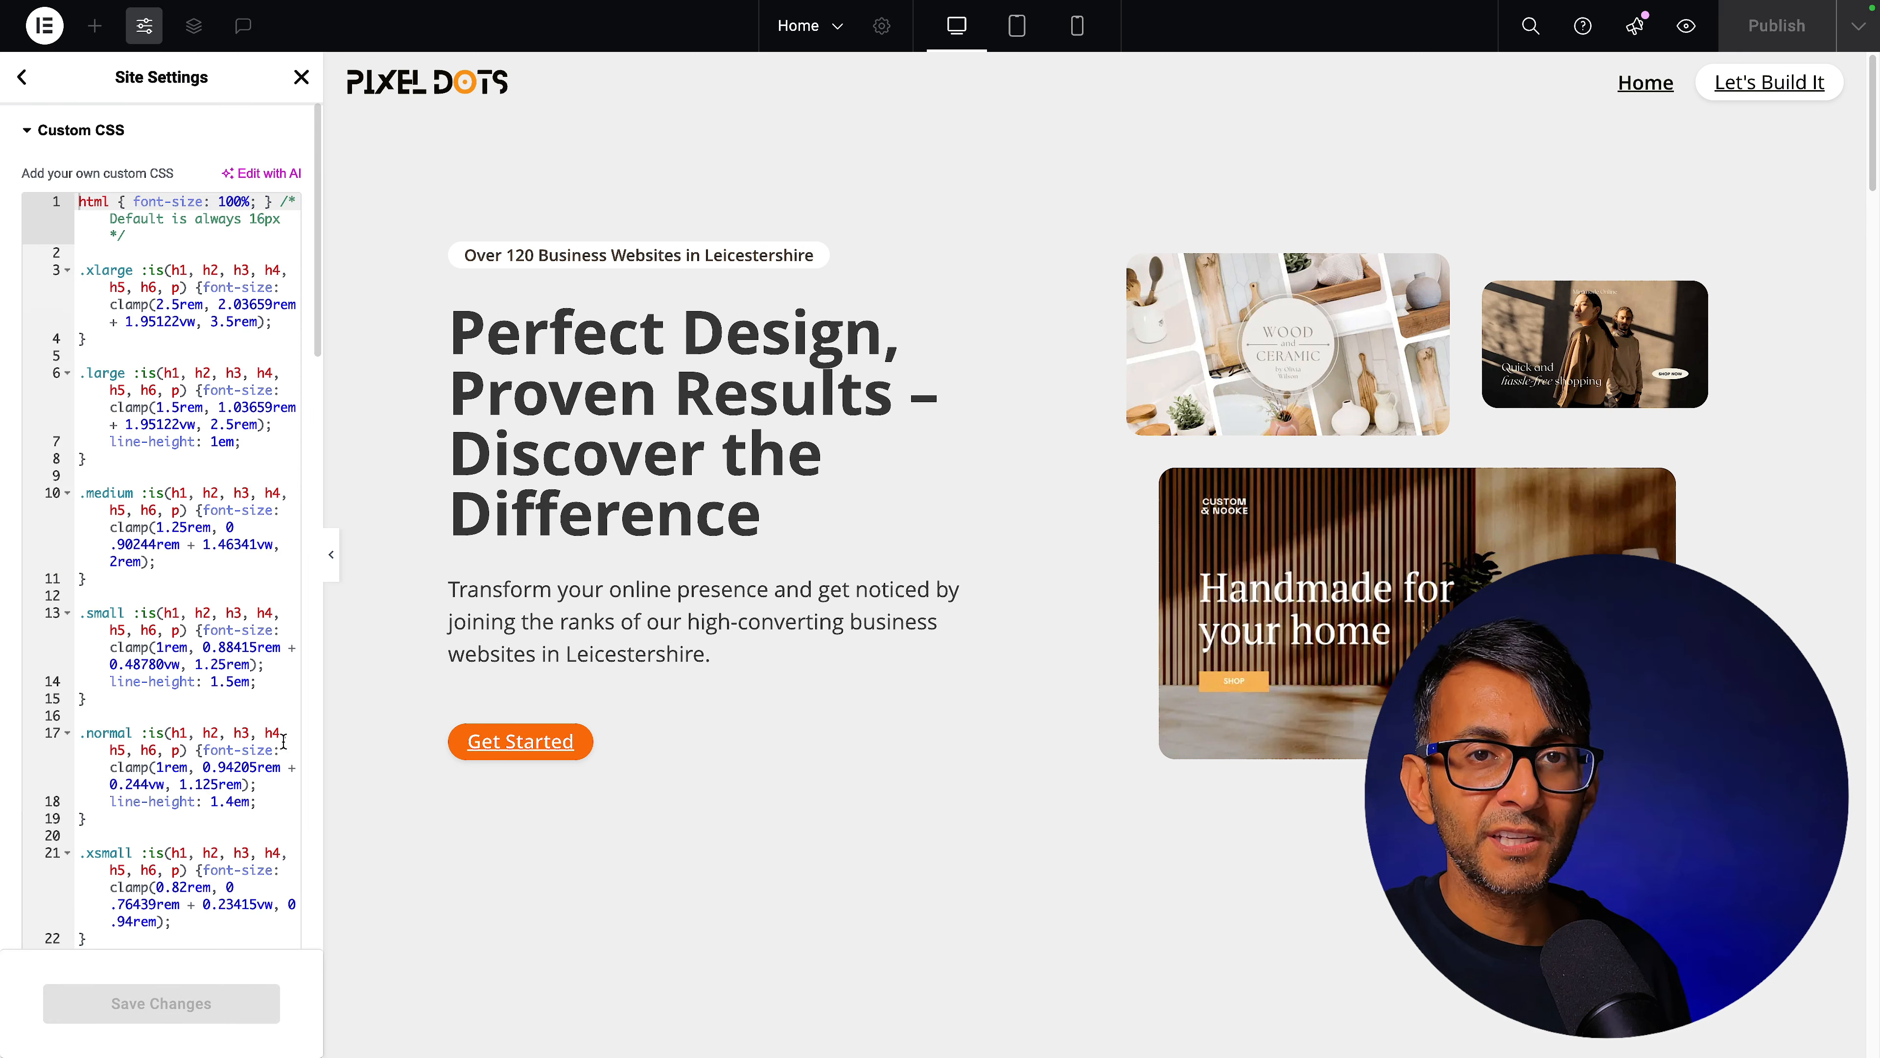
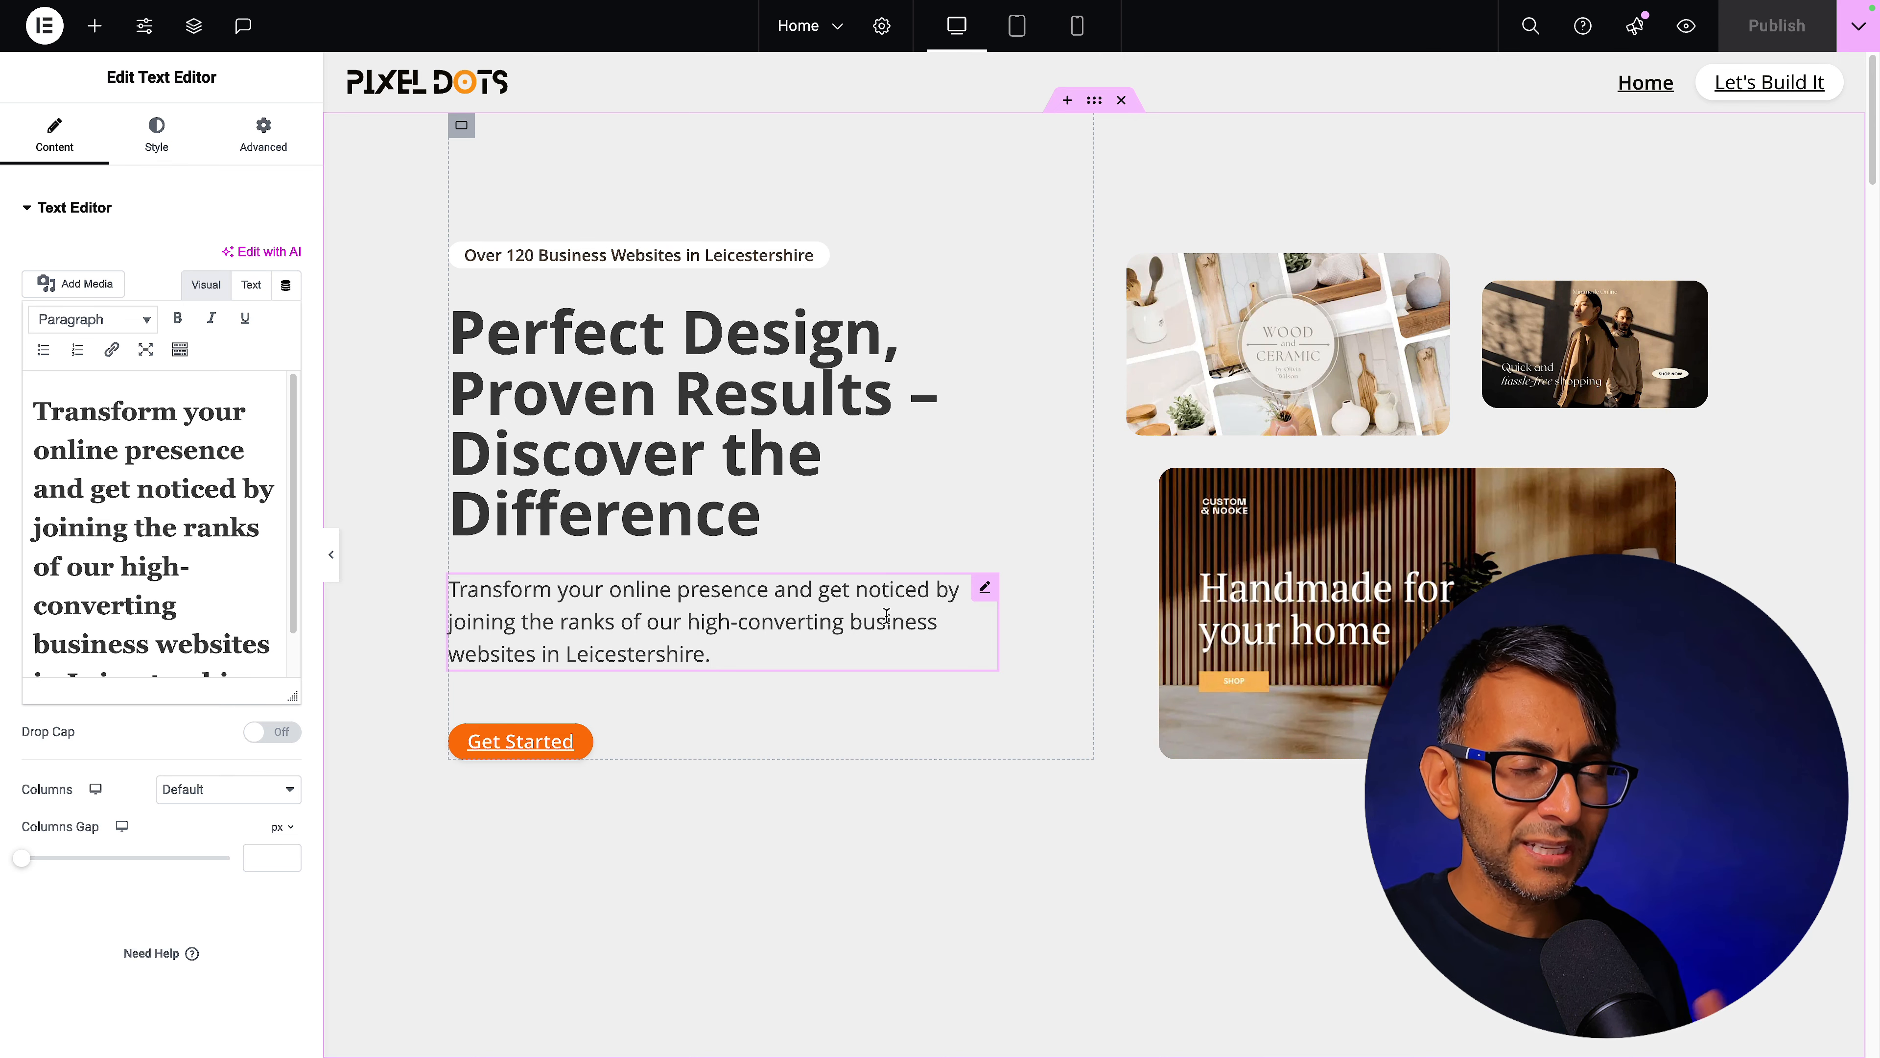
# Check the HTML tags of the "Unlock Your True Potential", "Boost Conversions" and "We Totally Get You" headings
pyautogui.scroll(-5, 886, 615)
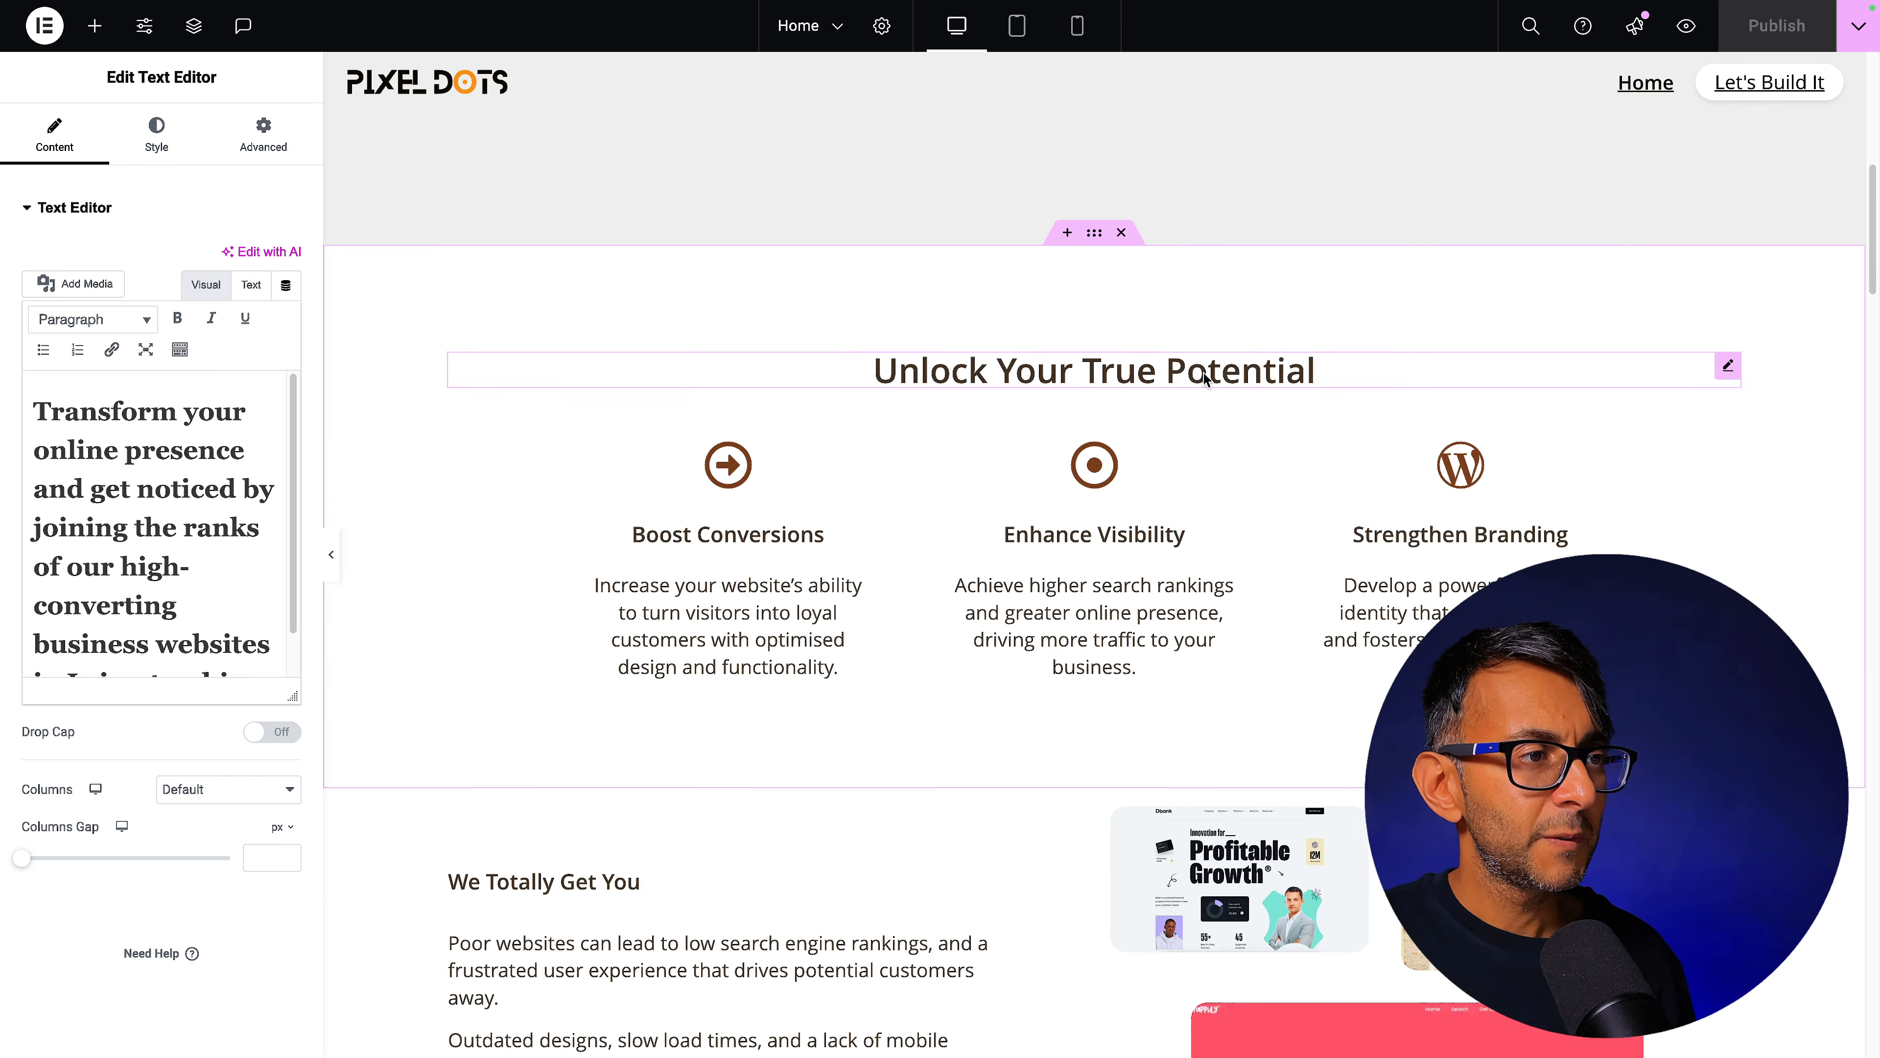
pyautogui.click(1203, 373)
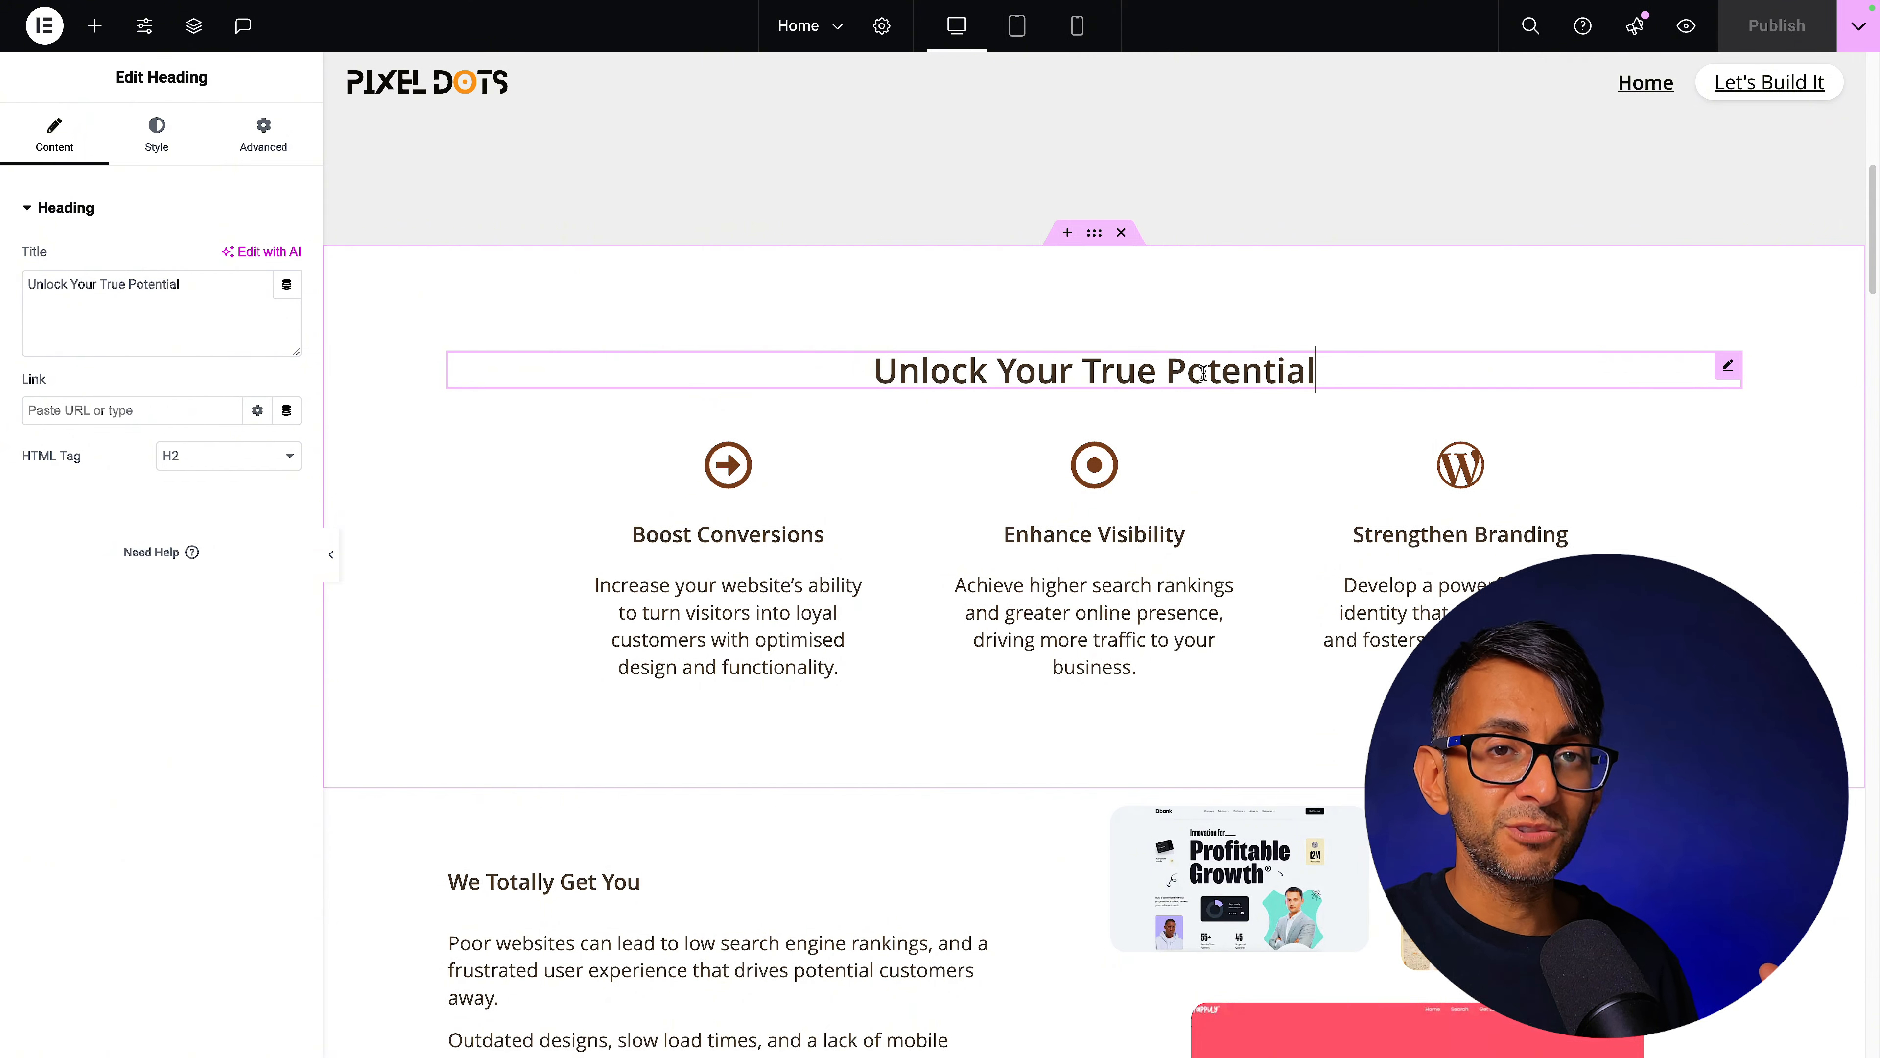
pyautogui.click(730, 540)
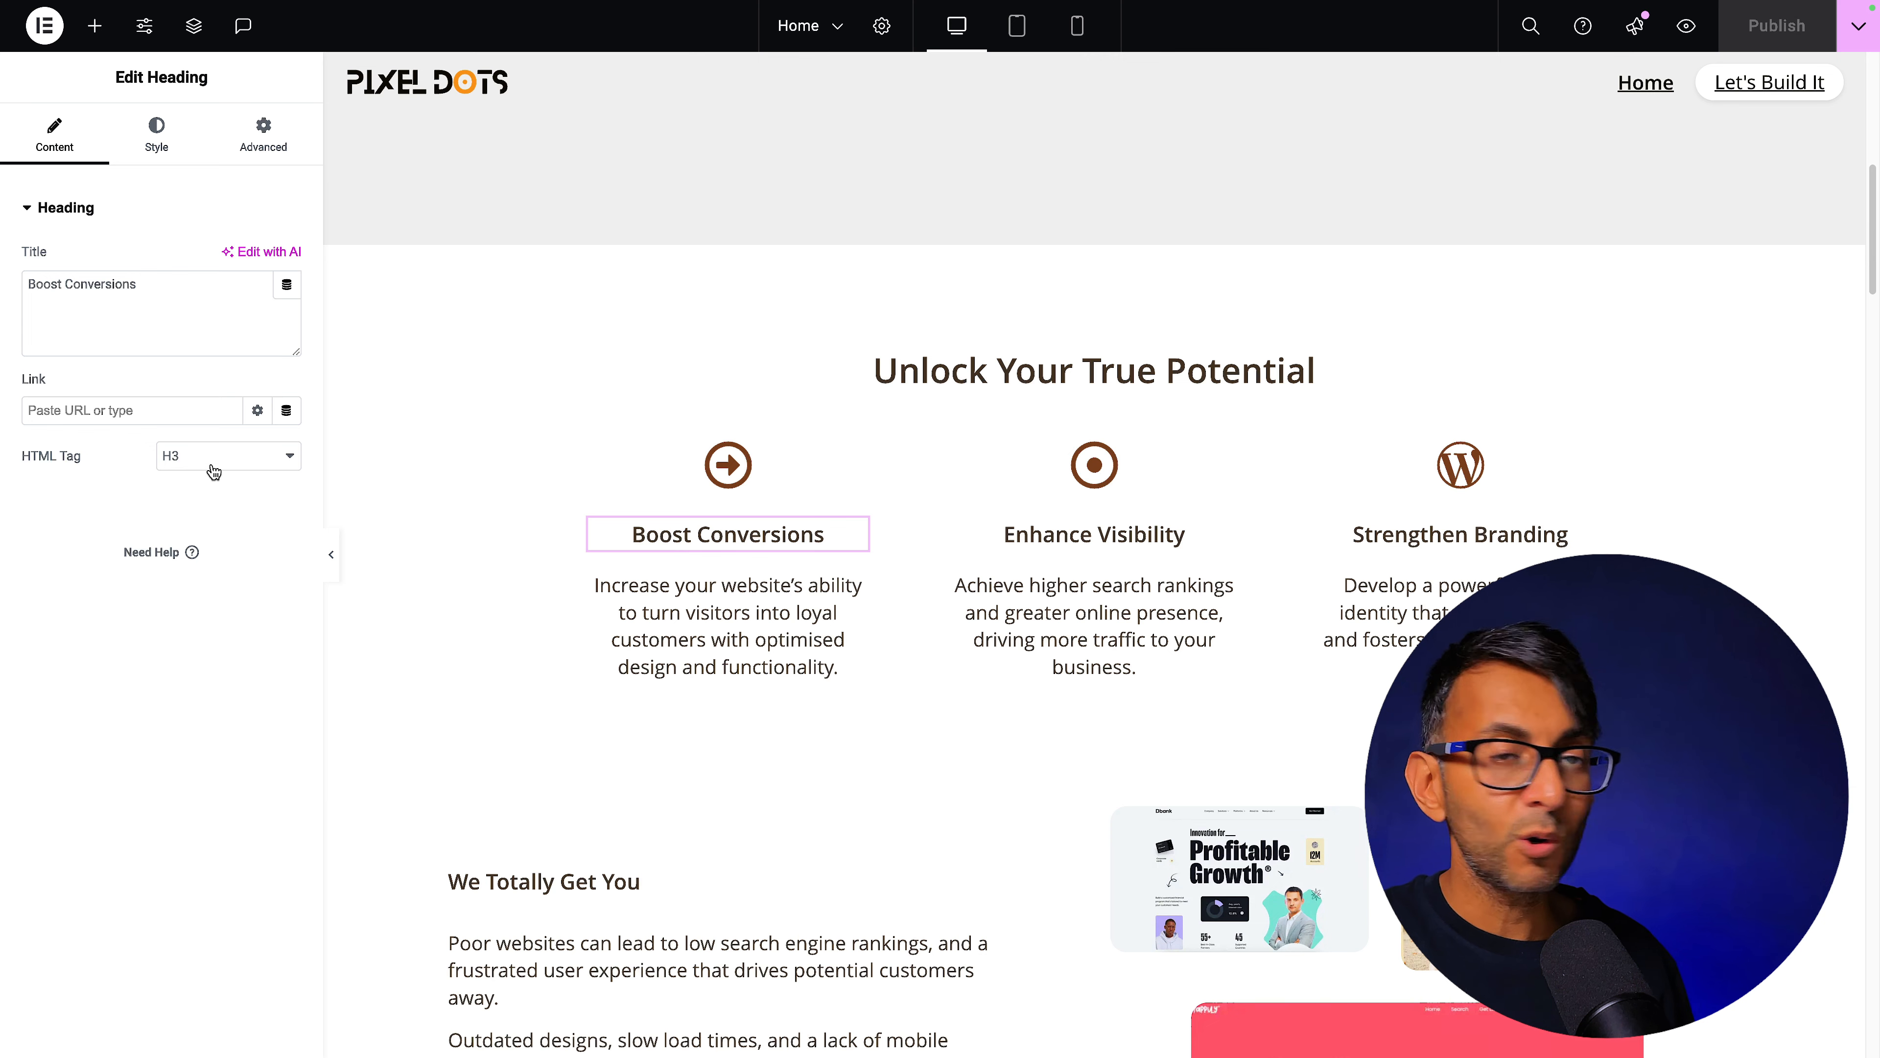
pyautogui.scroll(-3, 995, 672)
pyautogui.click(746, 700)
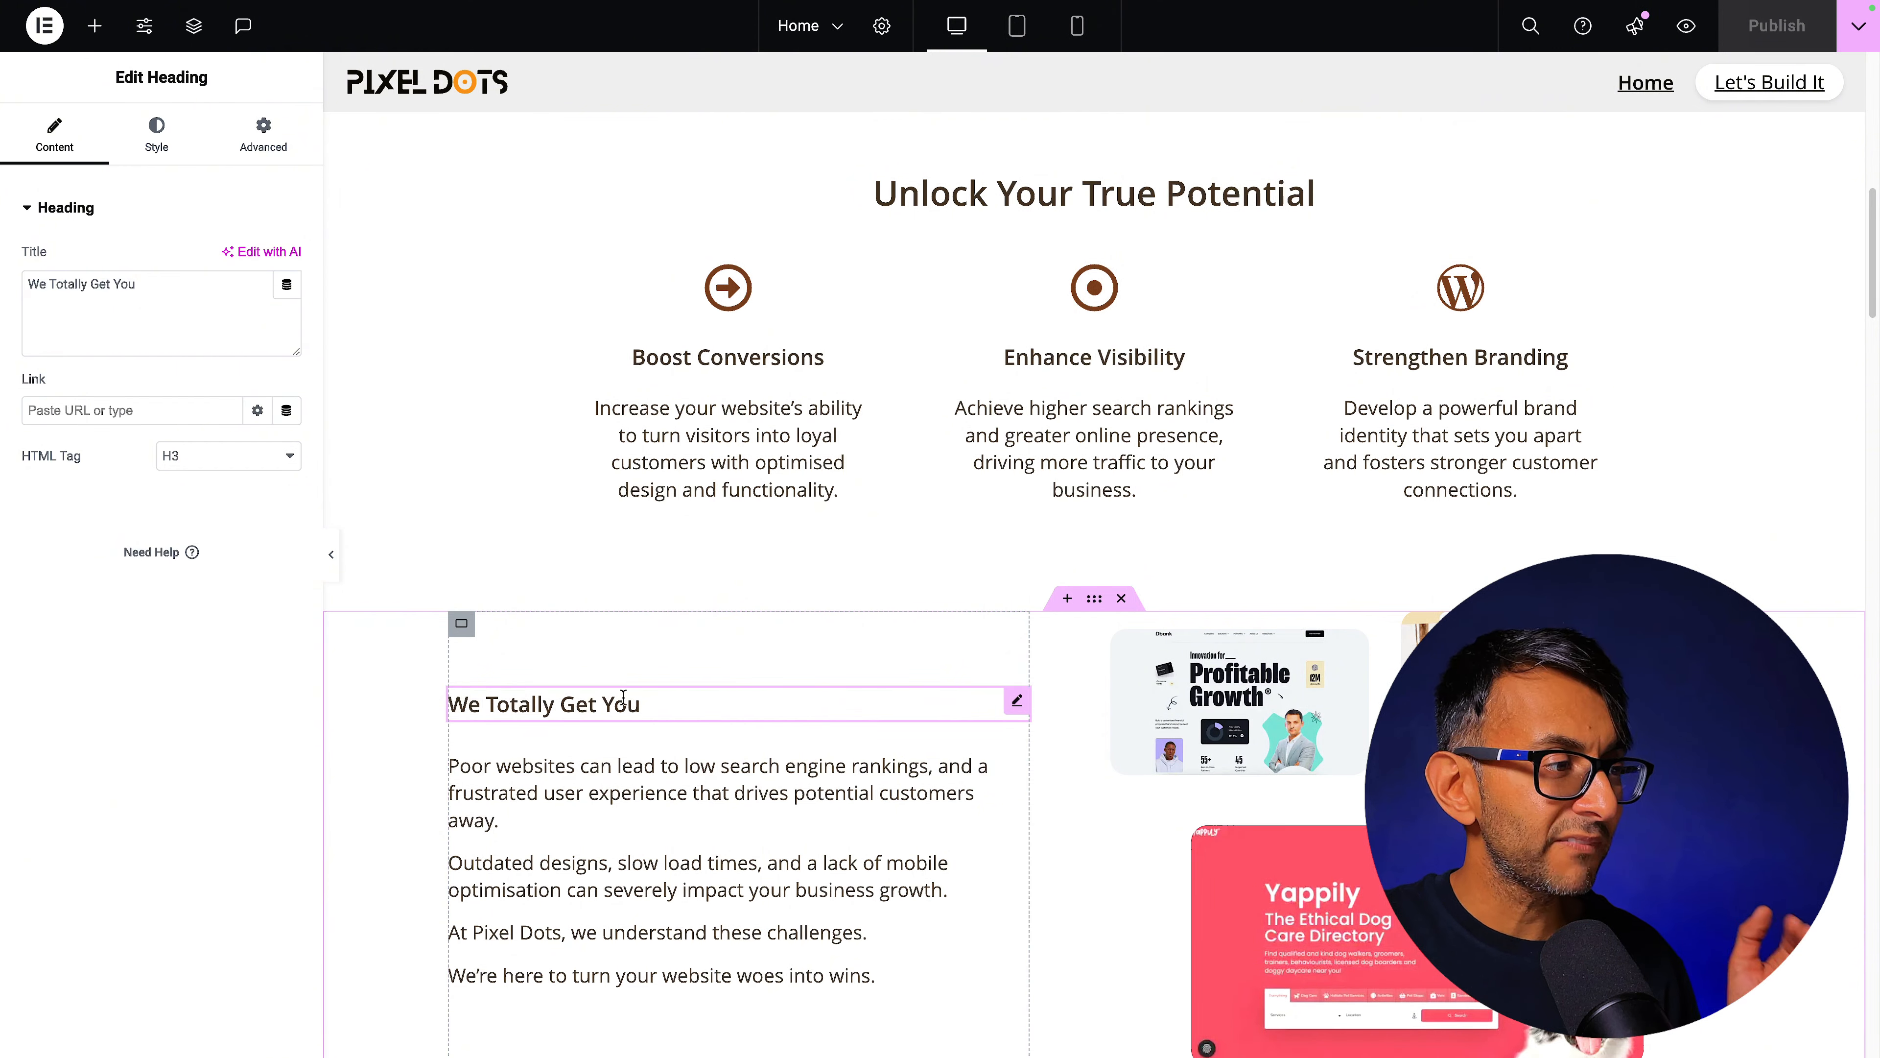
# Check the HTML tags of the "Marketing Milestones", "About Pixel Dots" and "Get in Touch" headings
pyautogui.scroll(-1, 633, 712)
pyautogui.scroll(-1, 633, 712)
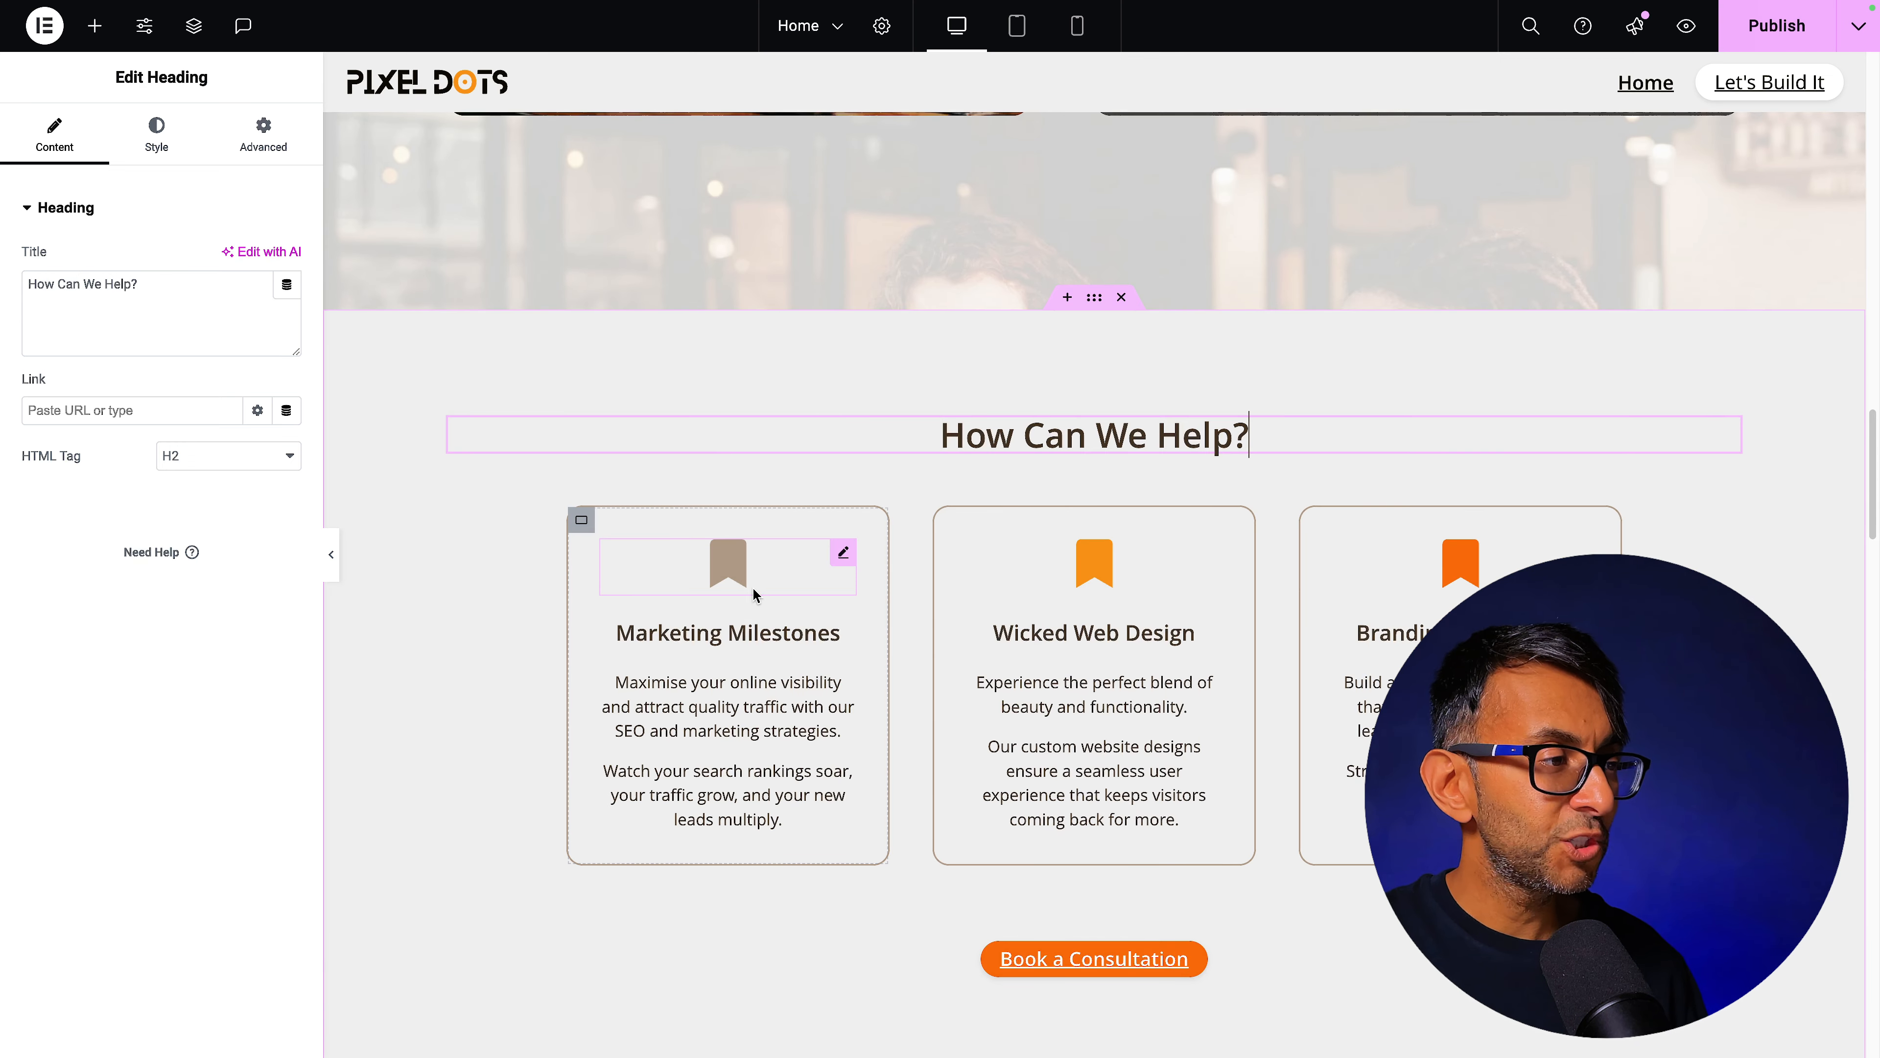
pyautogui.click(829, 632)
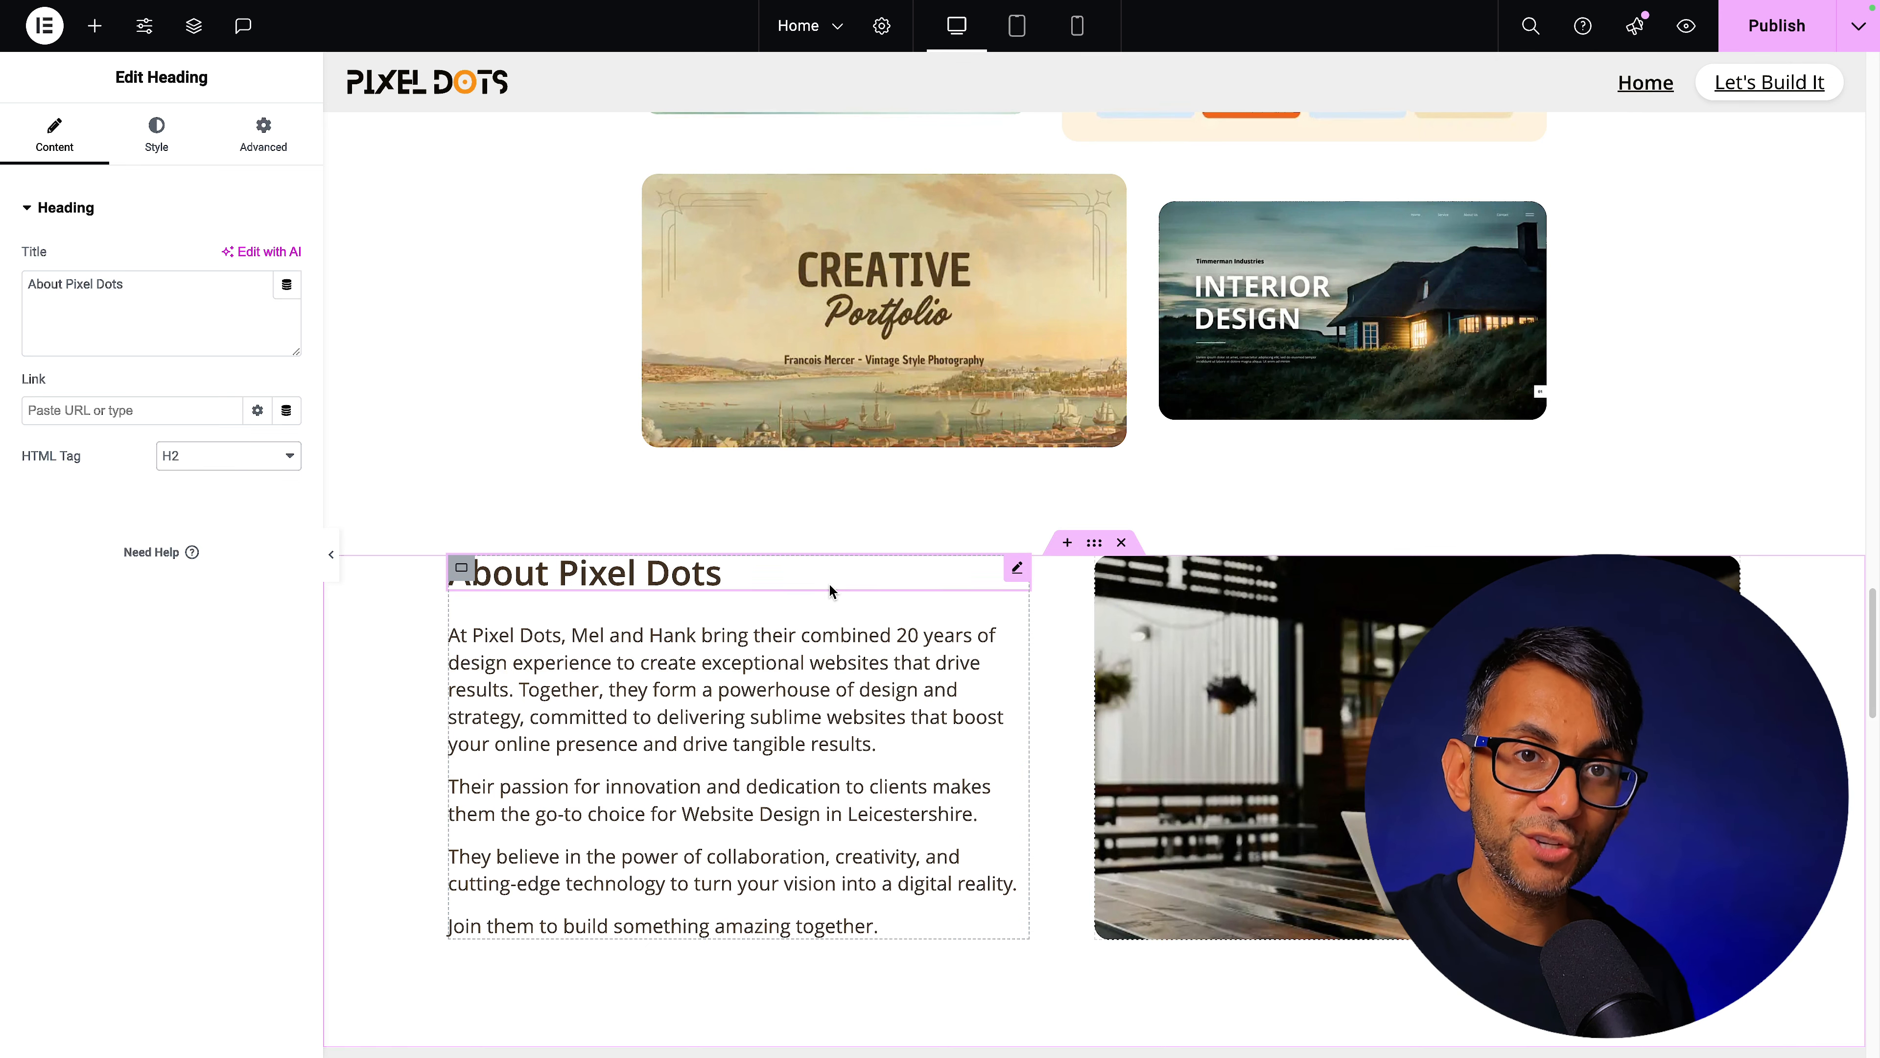
pyautogui.scroll(-7, 828, 584)
pyautogui.click(881, 590)
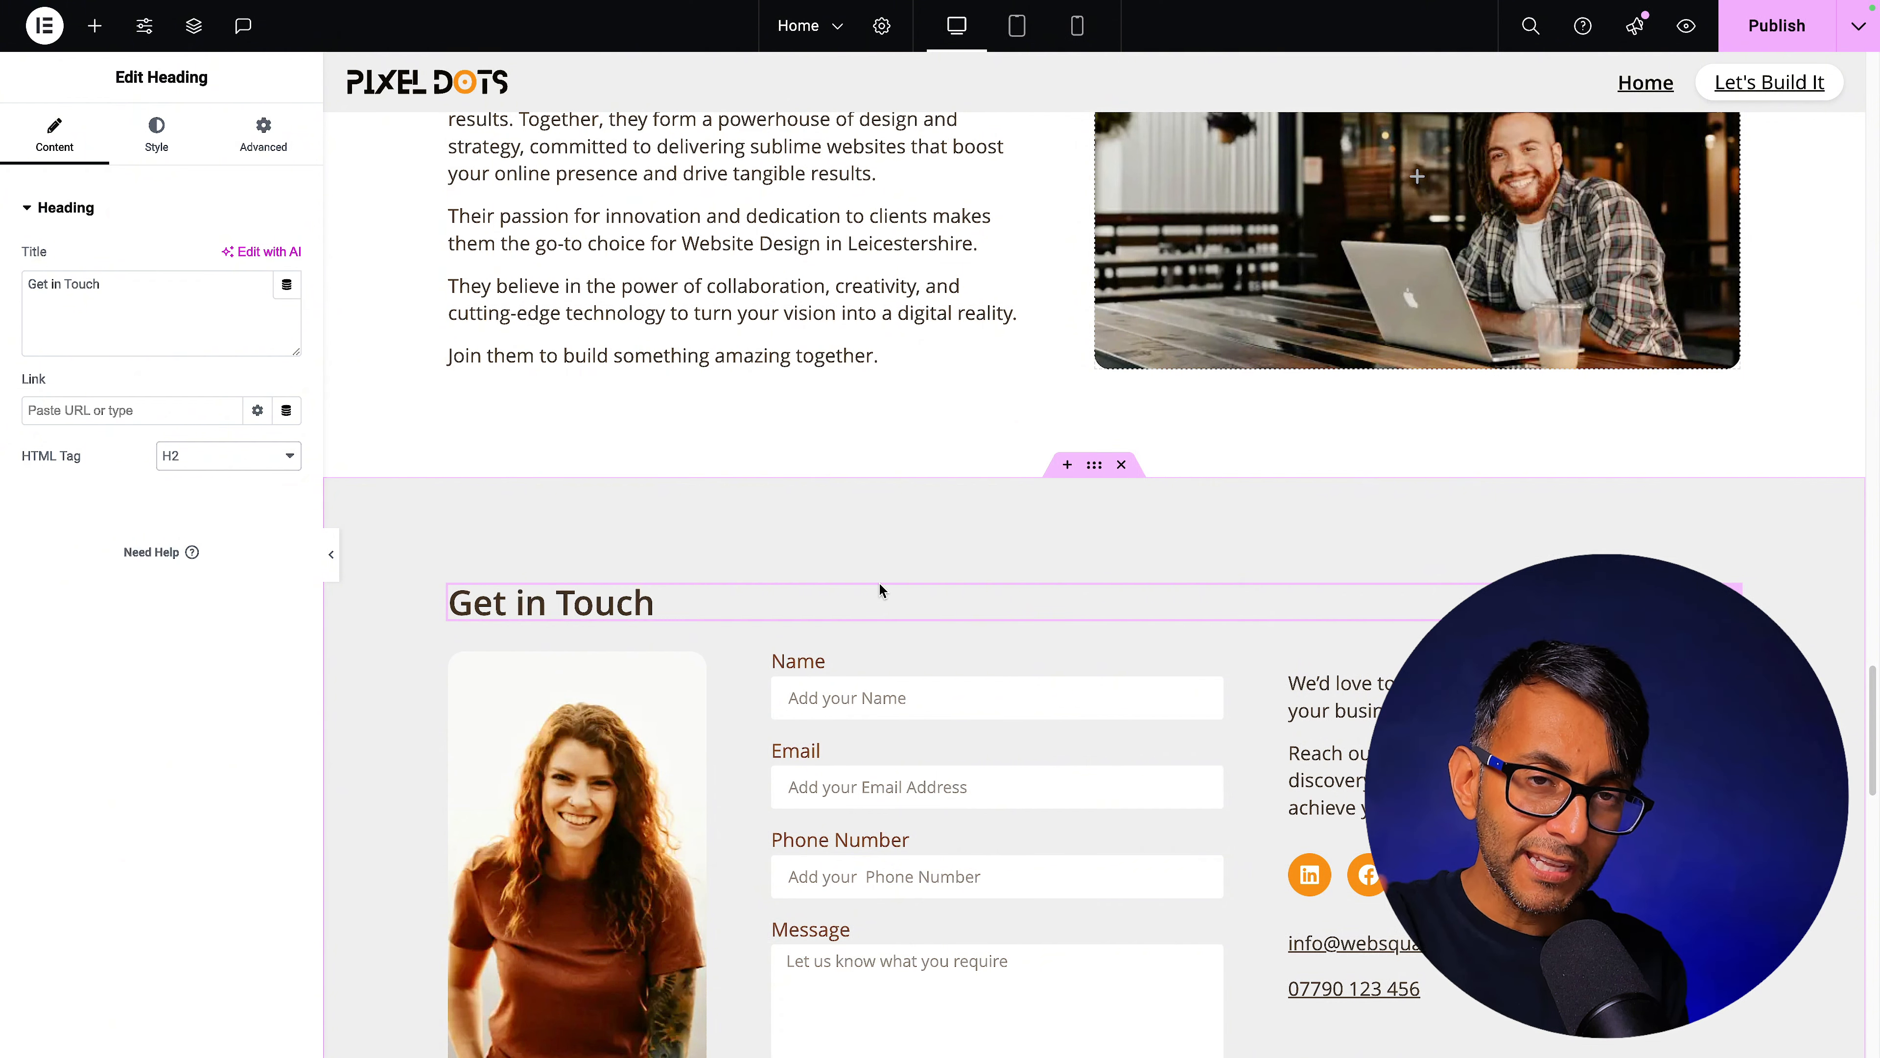
pyautogui.scroll(1, 861, 597)
pyautogui.scroll(3, 861, 600)
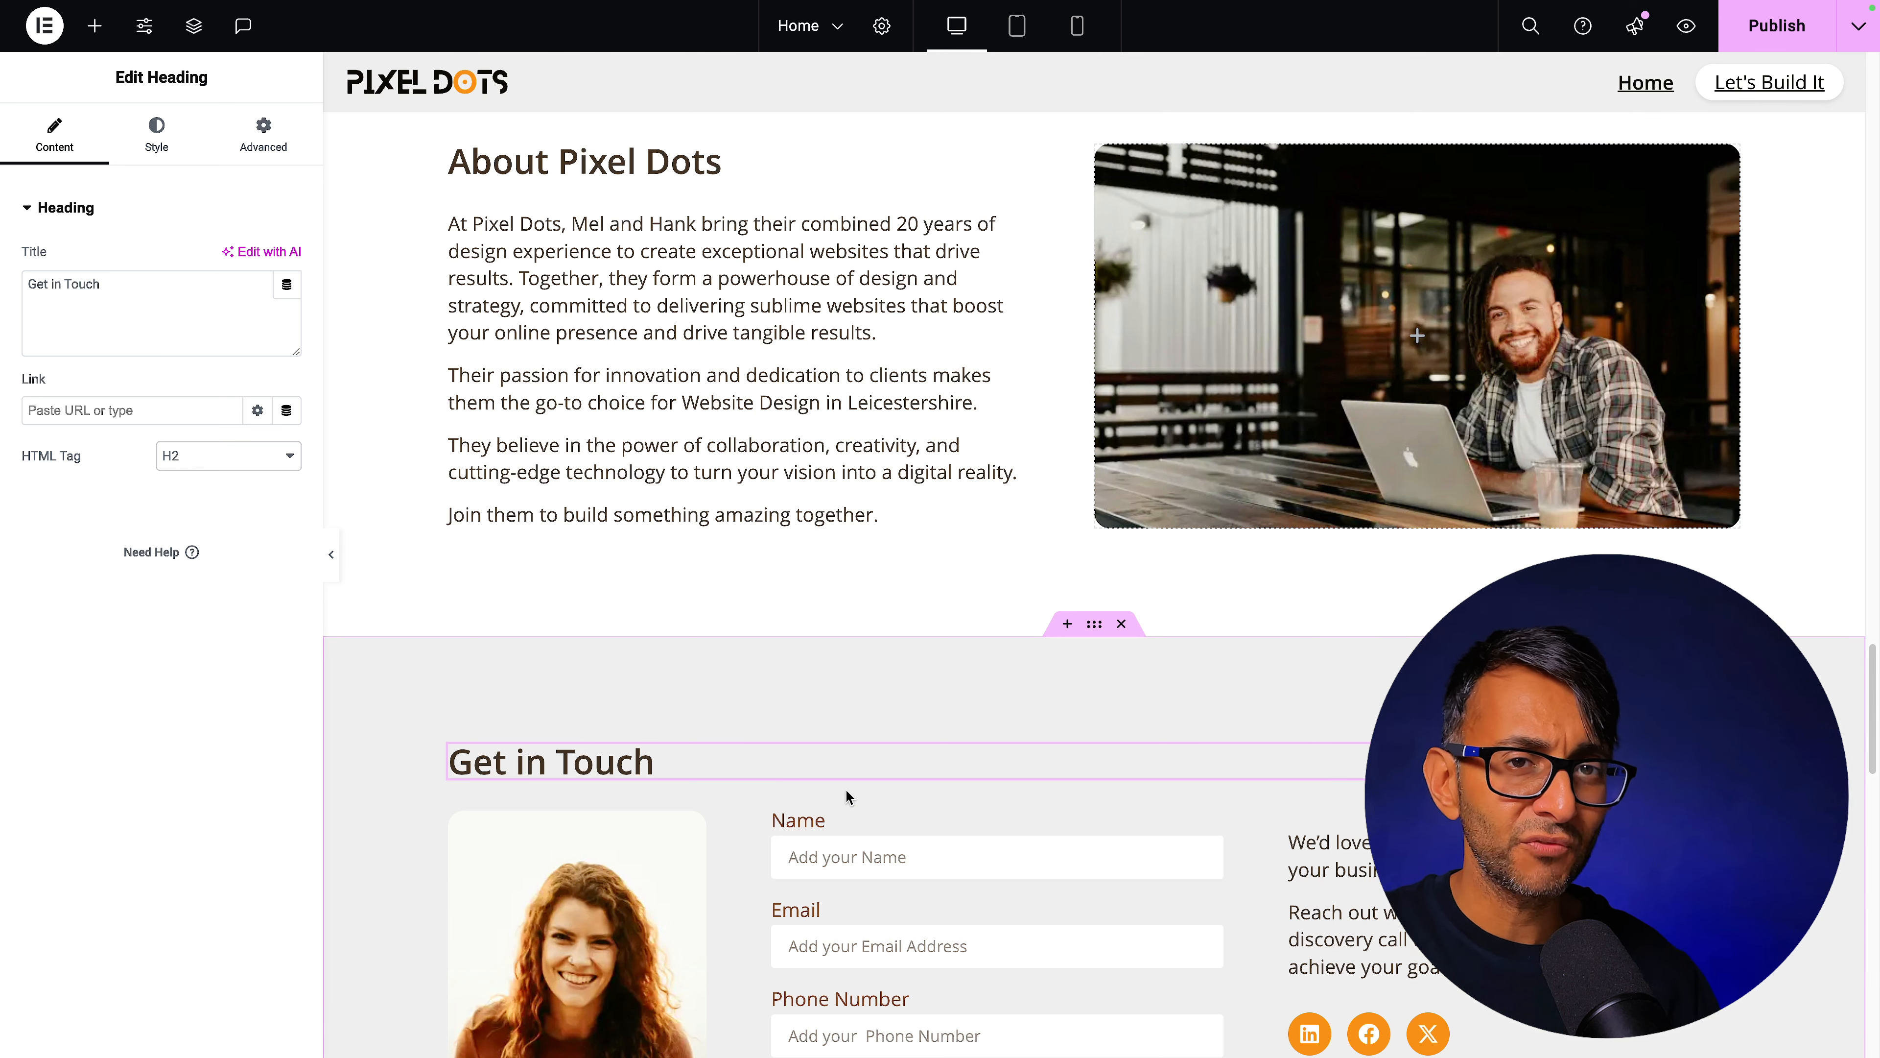
# Check the HTML tags of the "What do people say about Pixel Dots" heading and the first testimonial card's title, client name and job title
pyautogui.scroll(-20, 849, 797)
pyautogui.click(1258, 376)
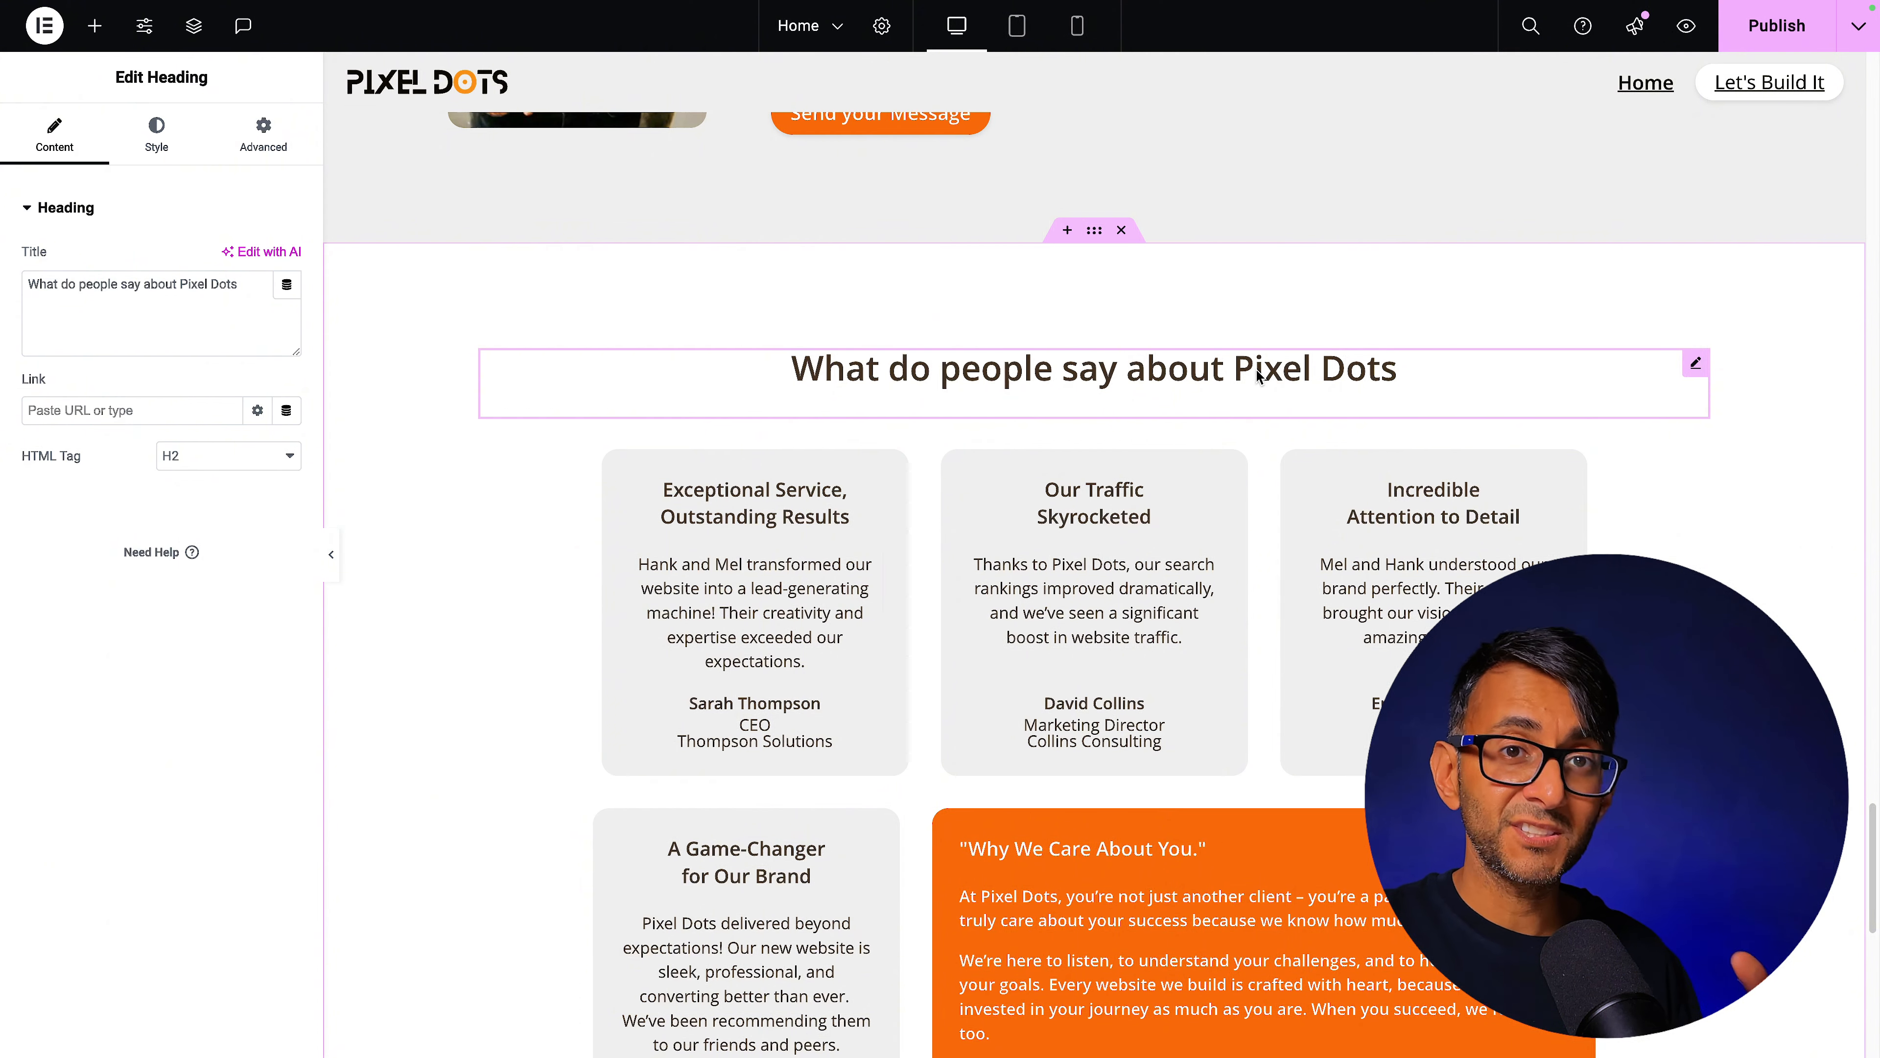
pyautogui.click(814, 491)
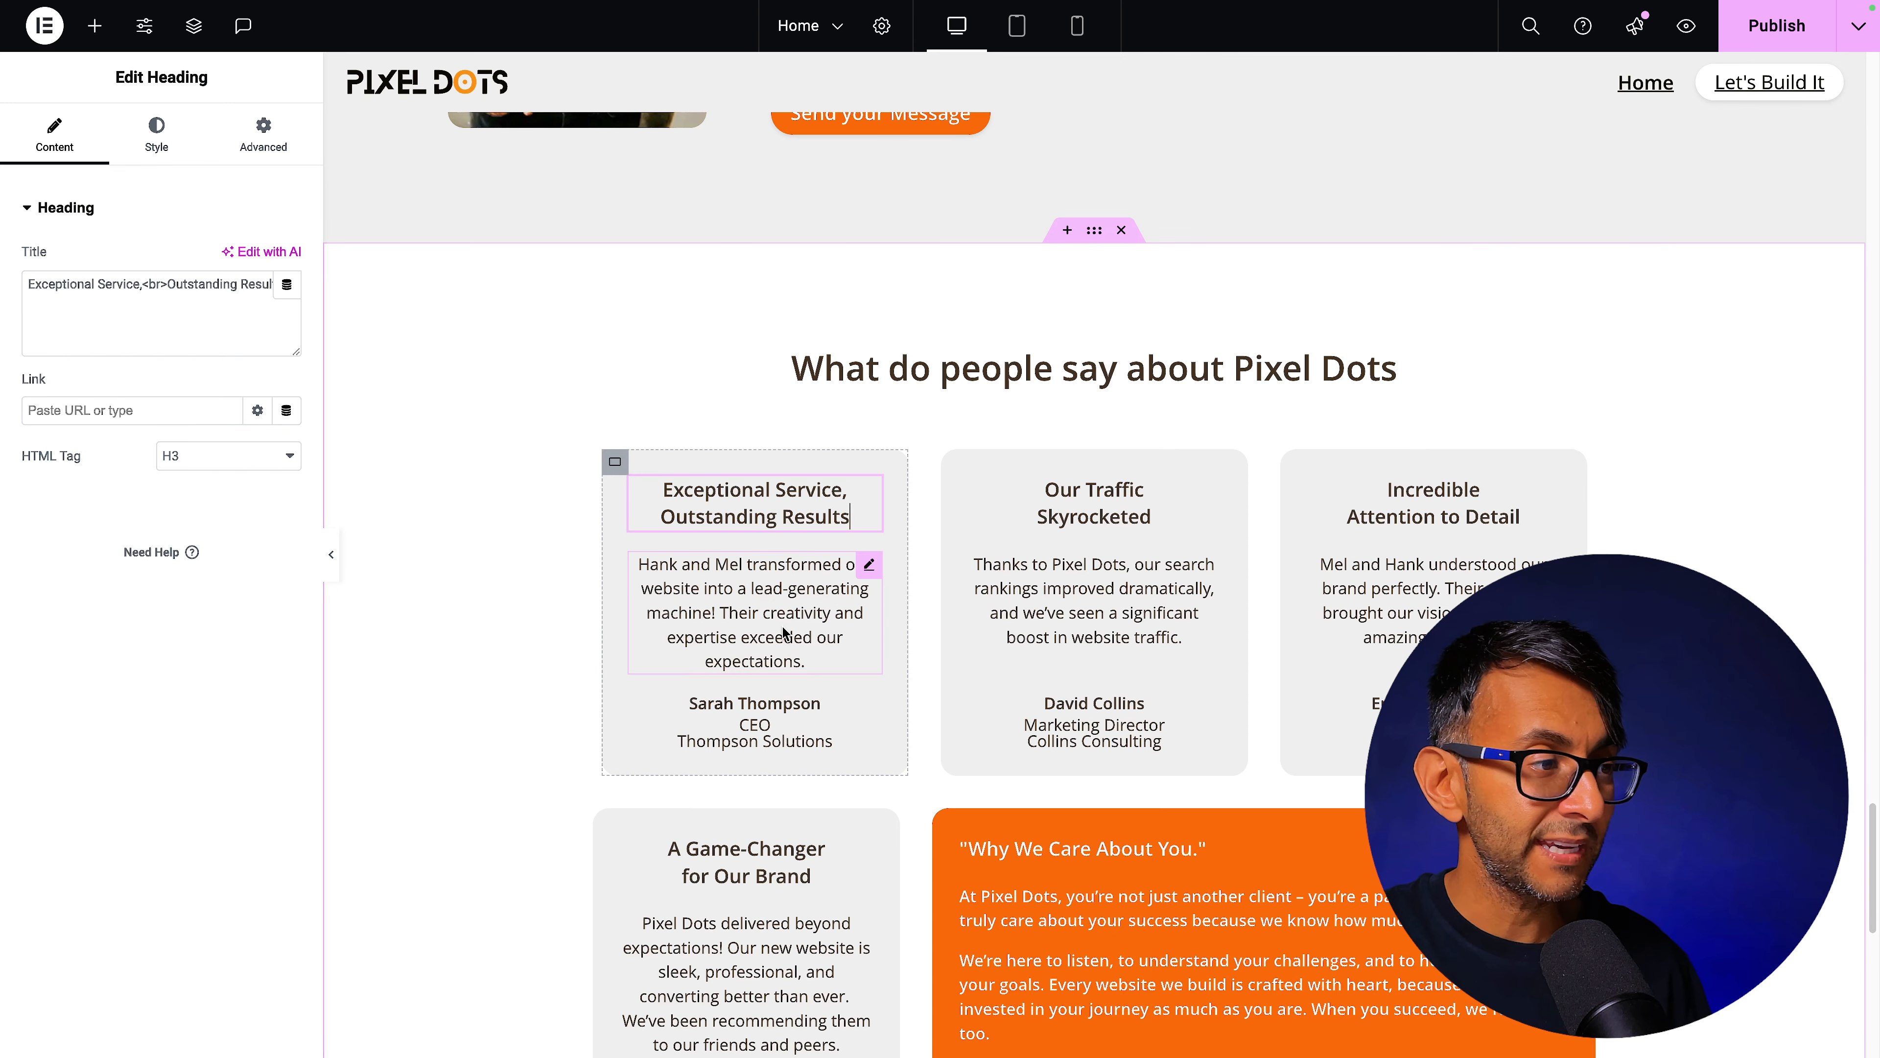
pyautogui.click(818, 702)
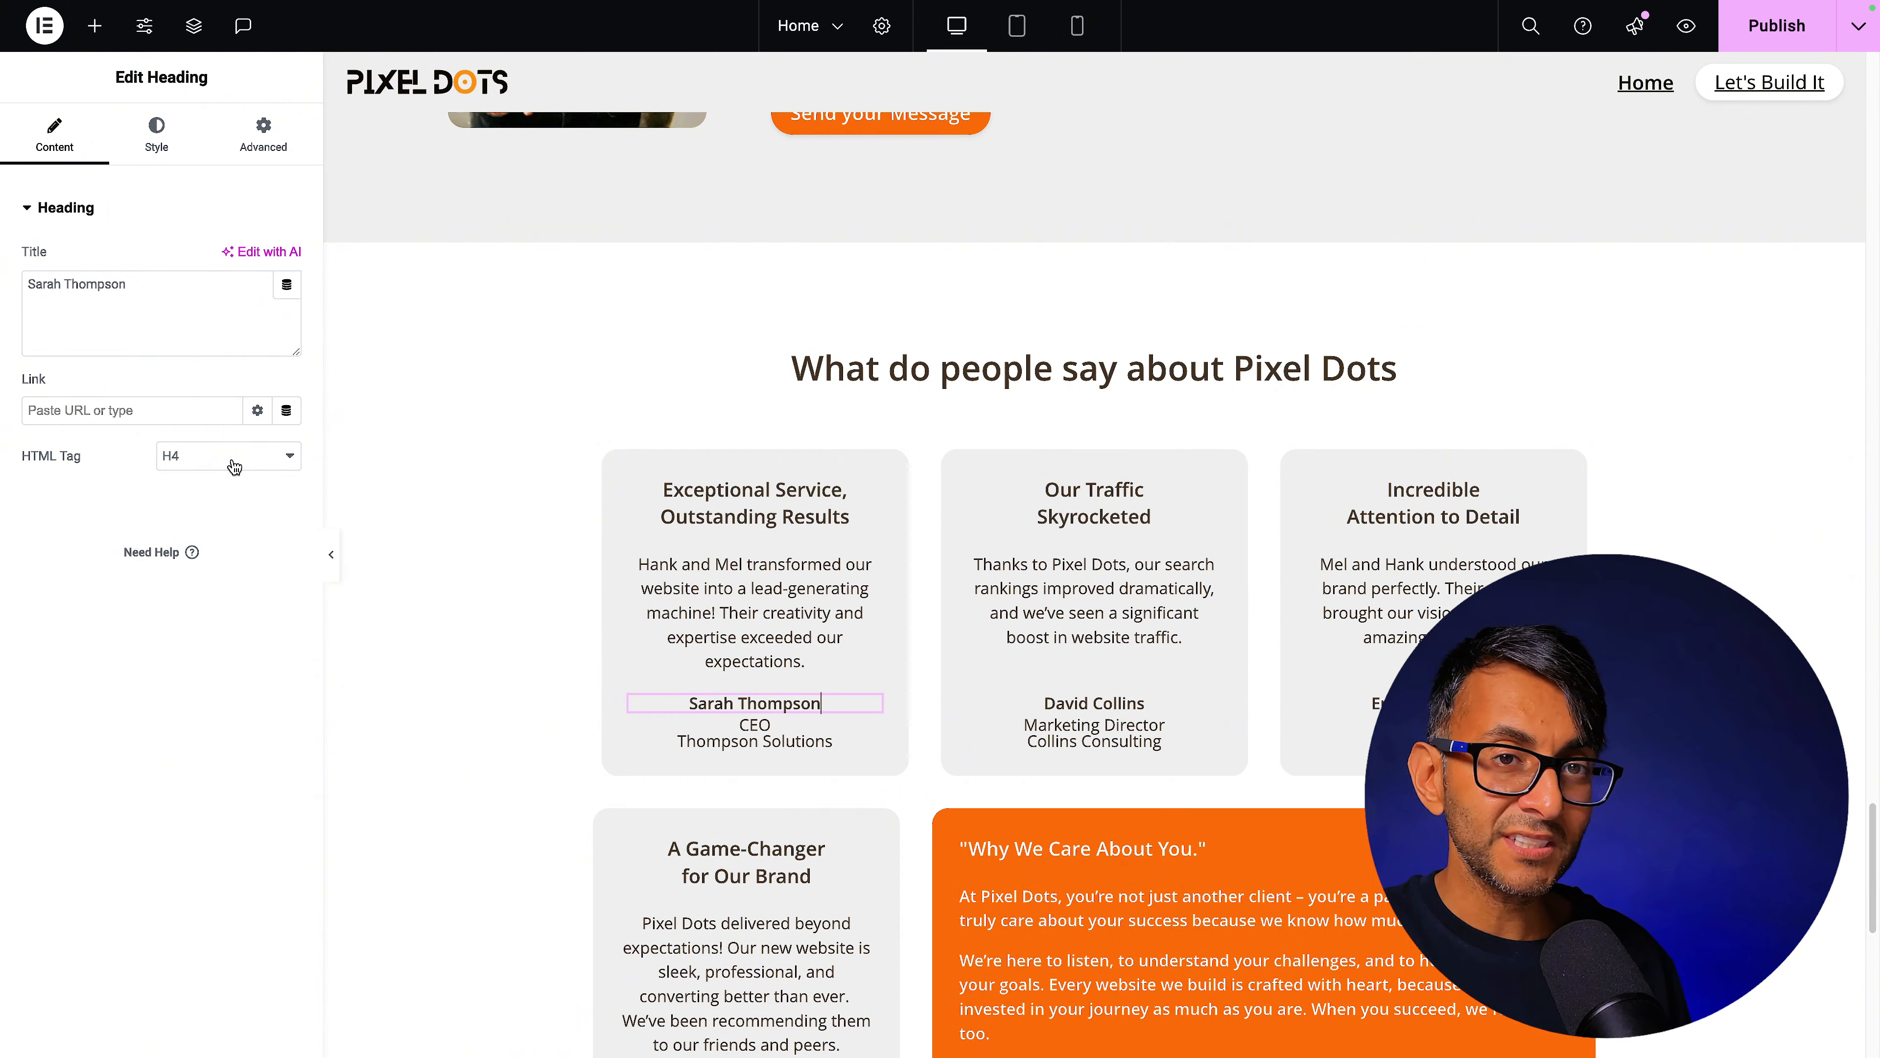
pyautogui.click(813, 741)
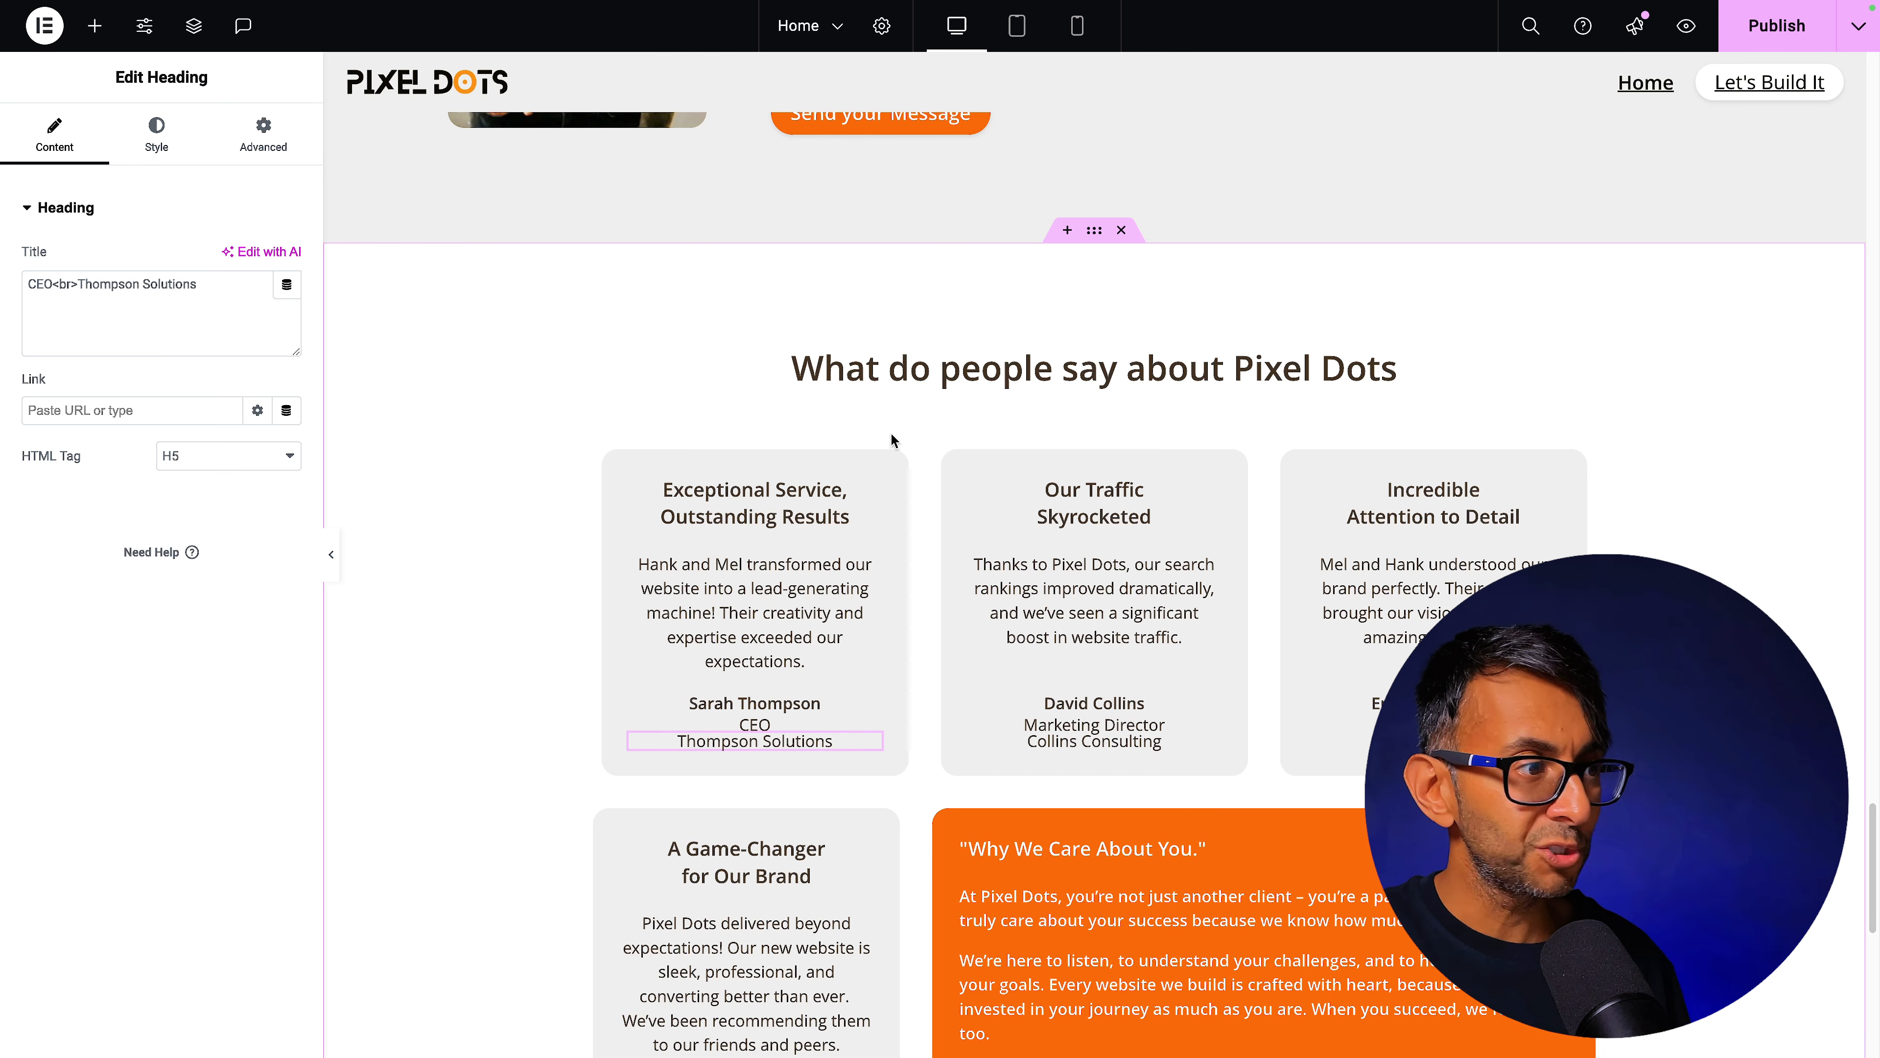
pyautogui.click(763, 519)
pyautogui.click(774, 710)
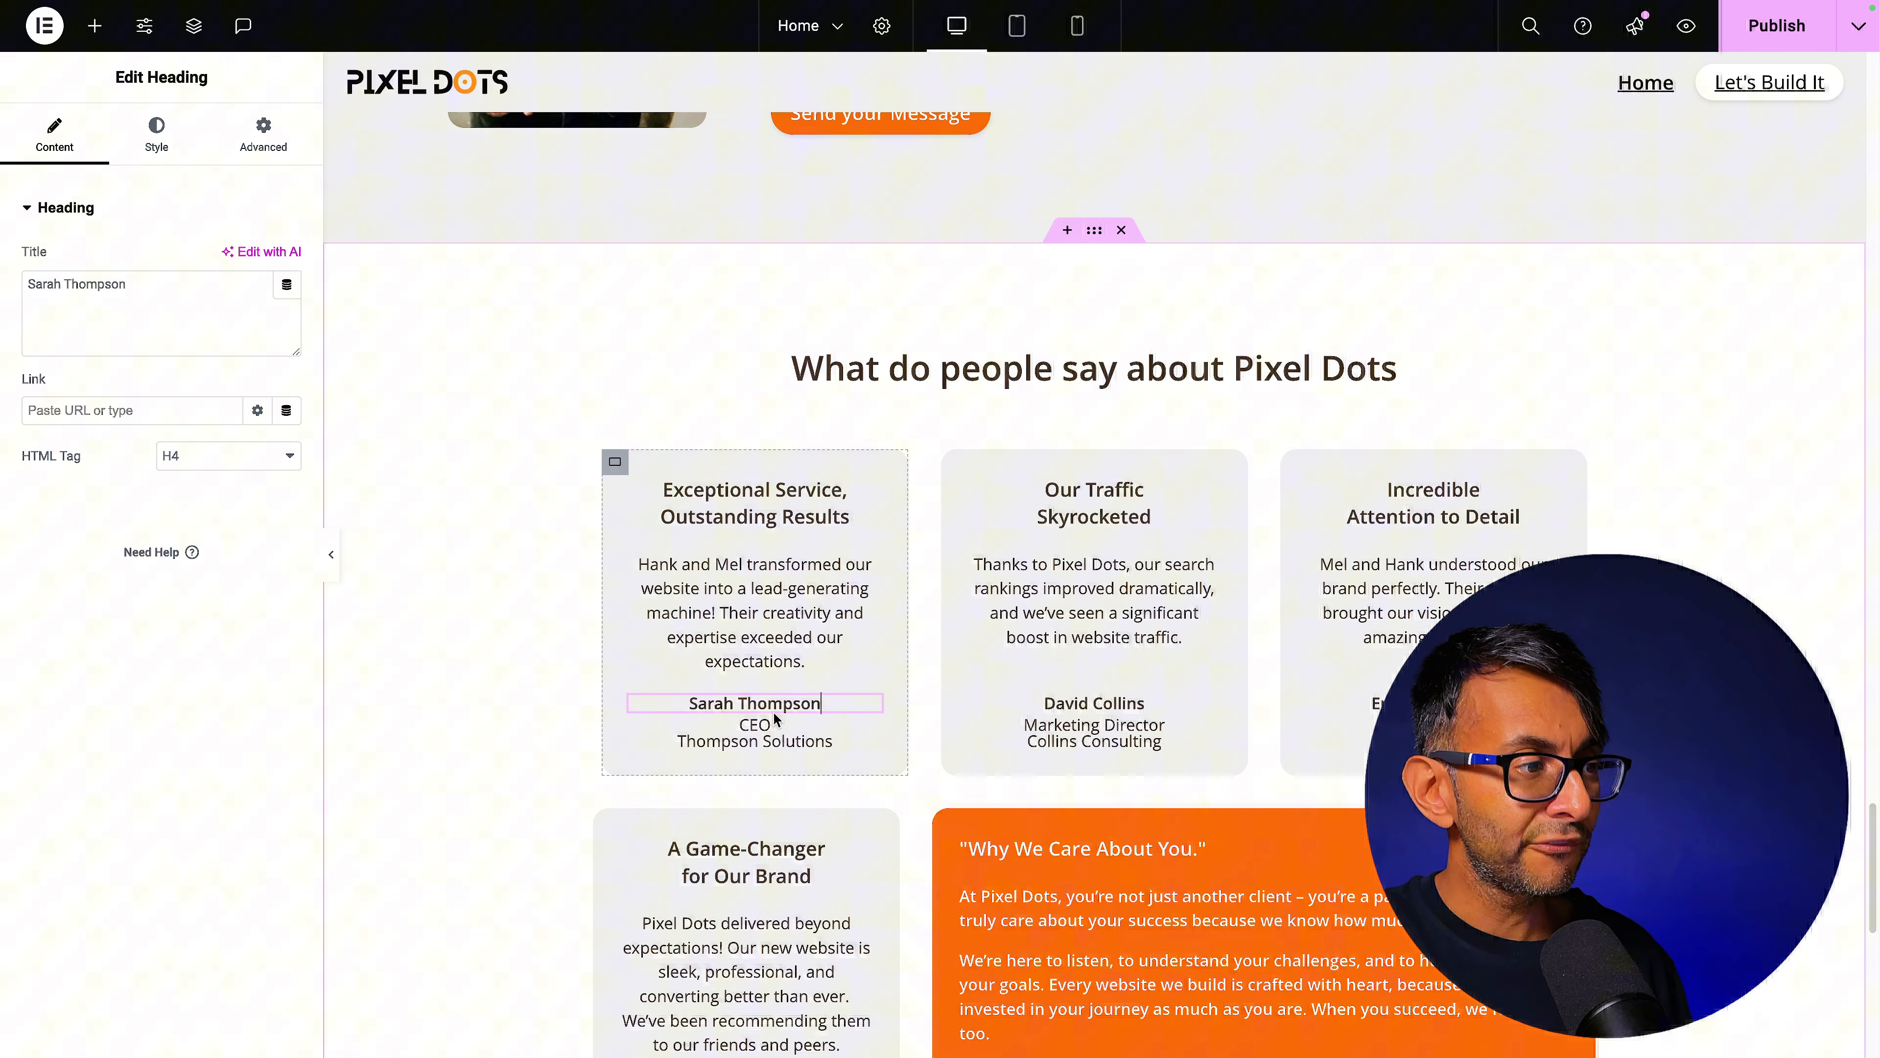
# Check the HTML tags of the first testimonial card's job title and of the header template's container
pyautogui.click(778, 740)
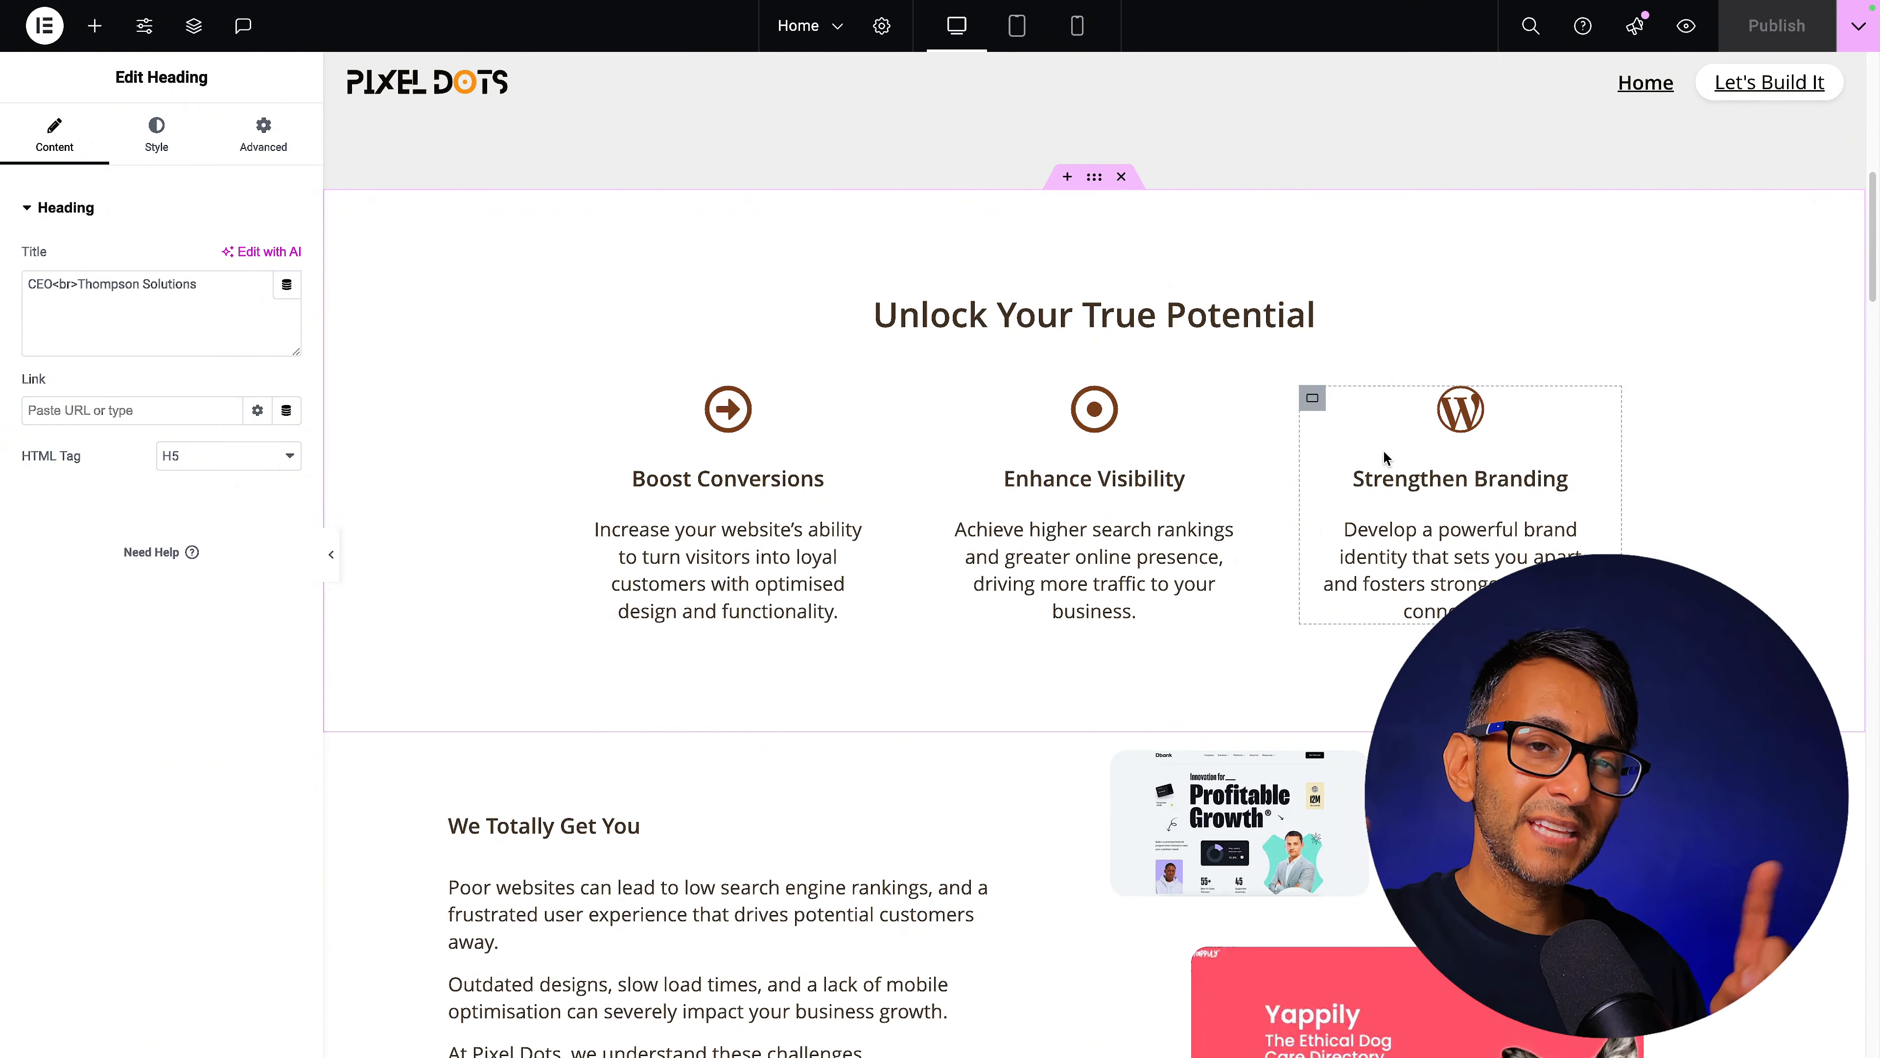
pyautogui.scroll(10, 942, 268)
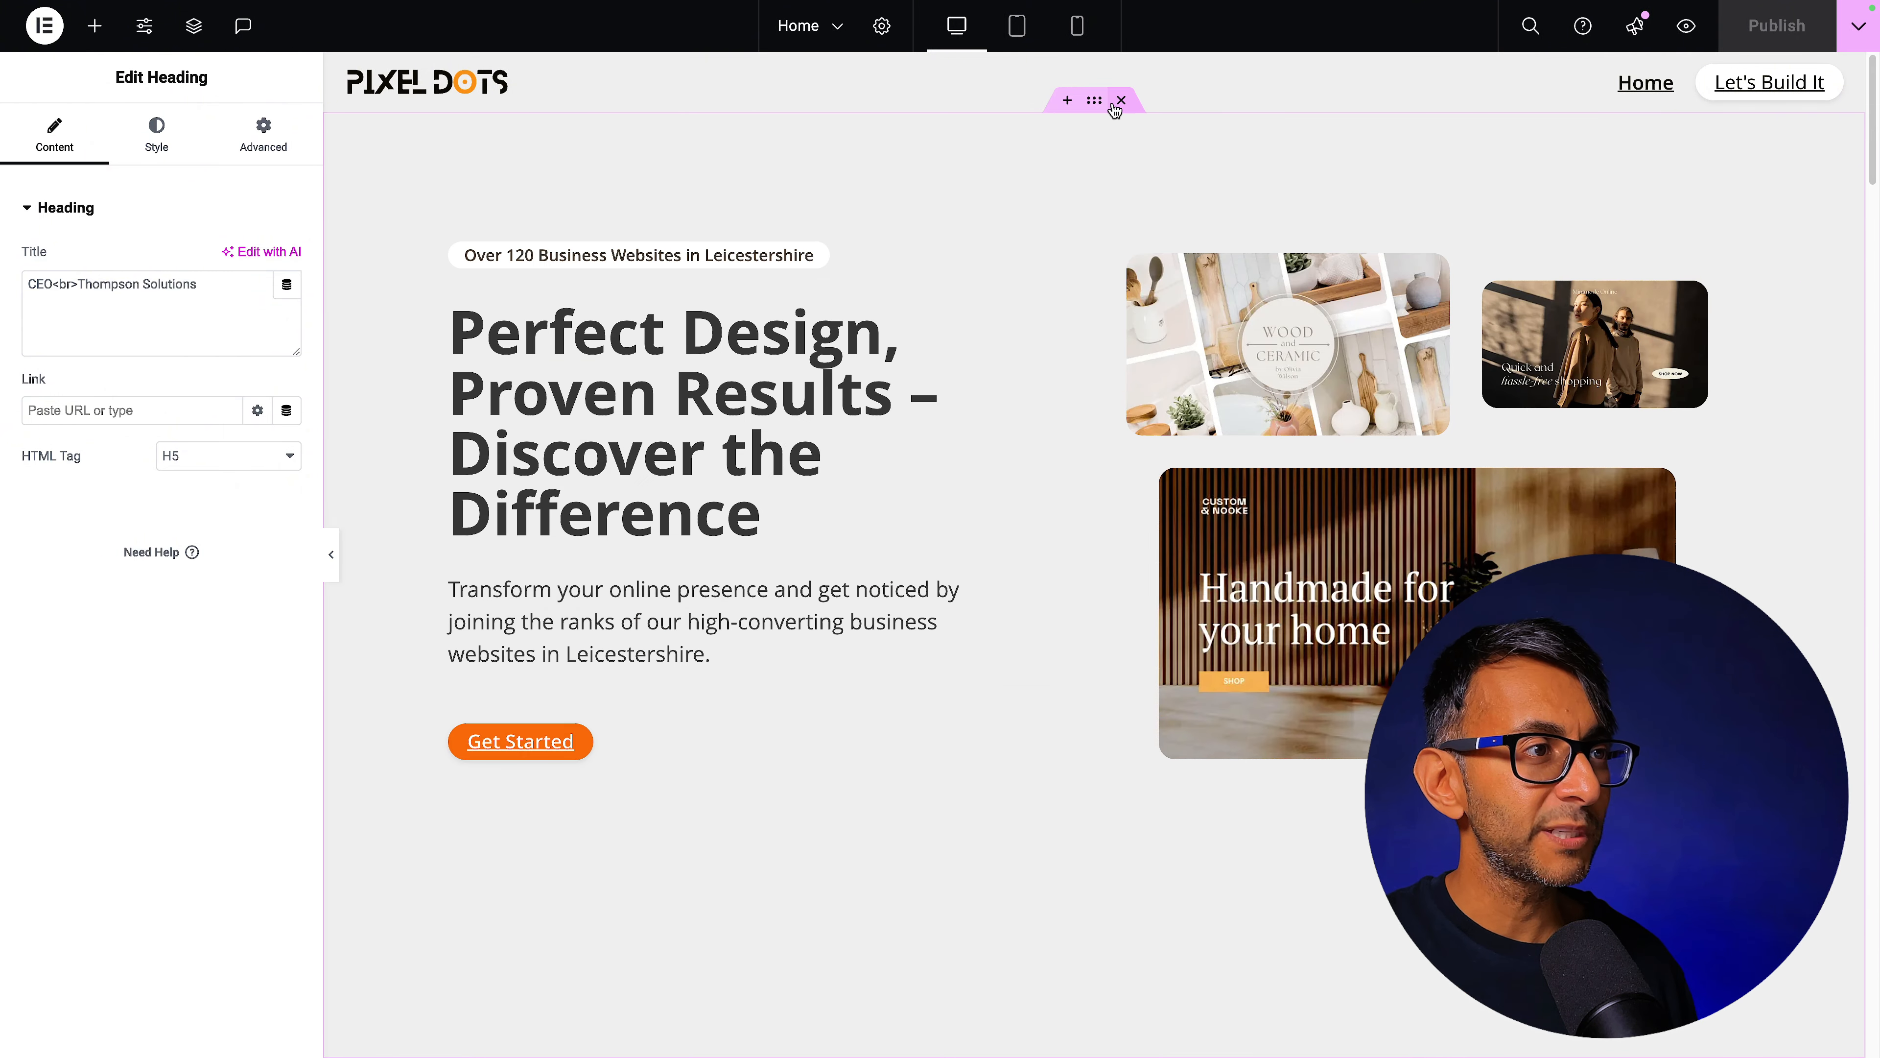
pyautogui.click(1101, 71)
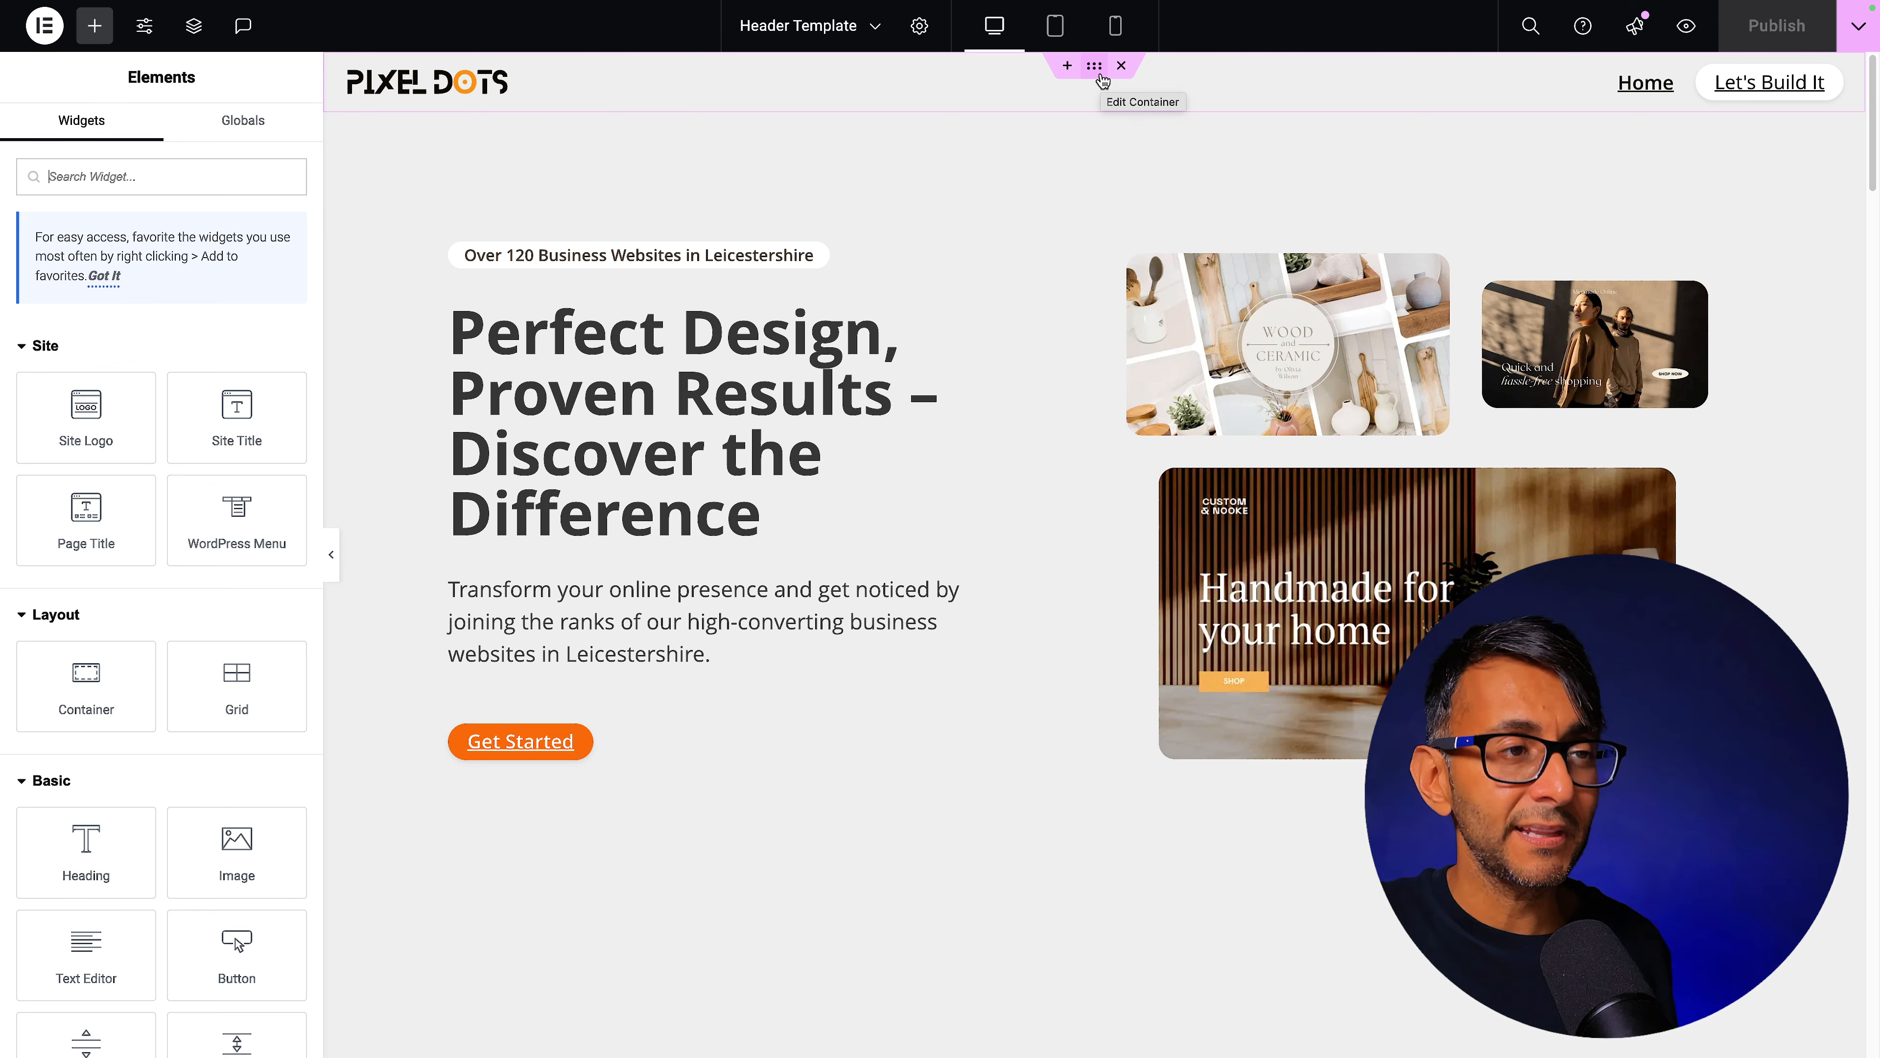
pyautogui.click(1096, 71)
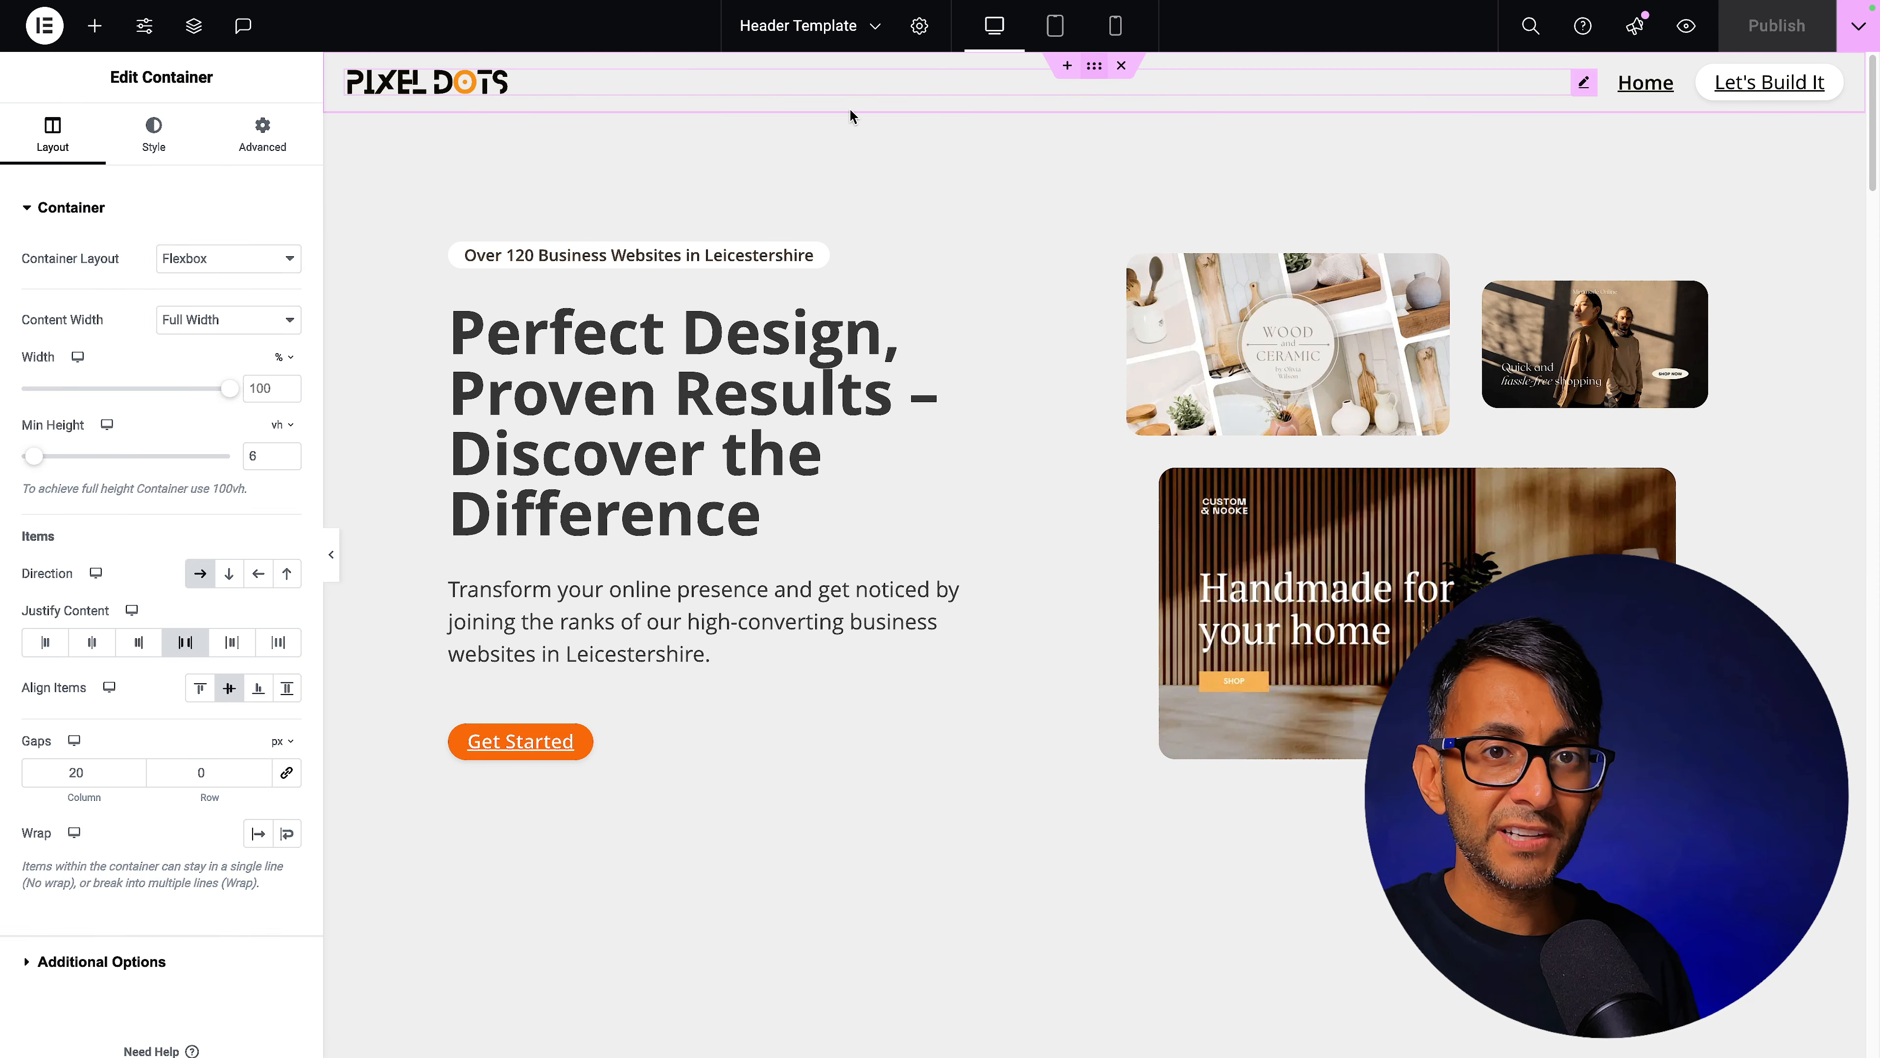
pyautogui.scroll(-1, 85, 689)
pyautogui.click(129, 896)
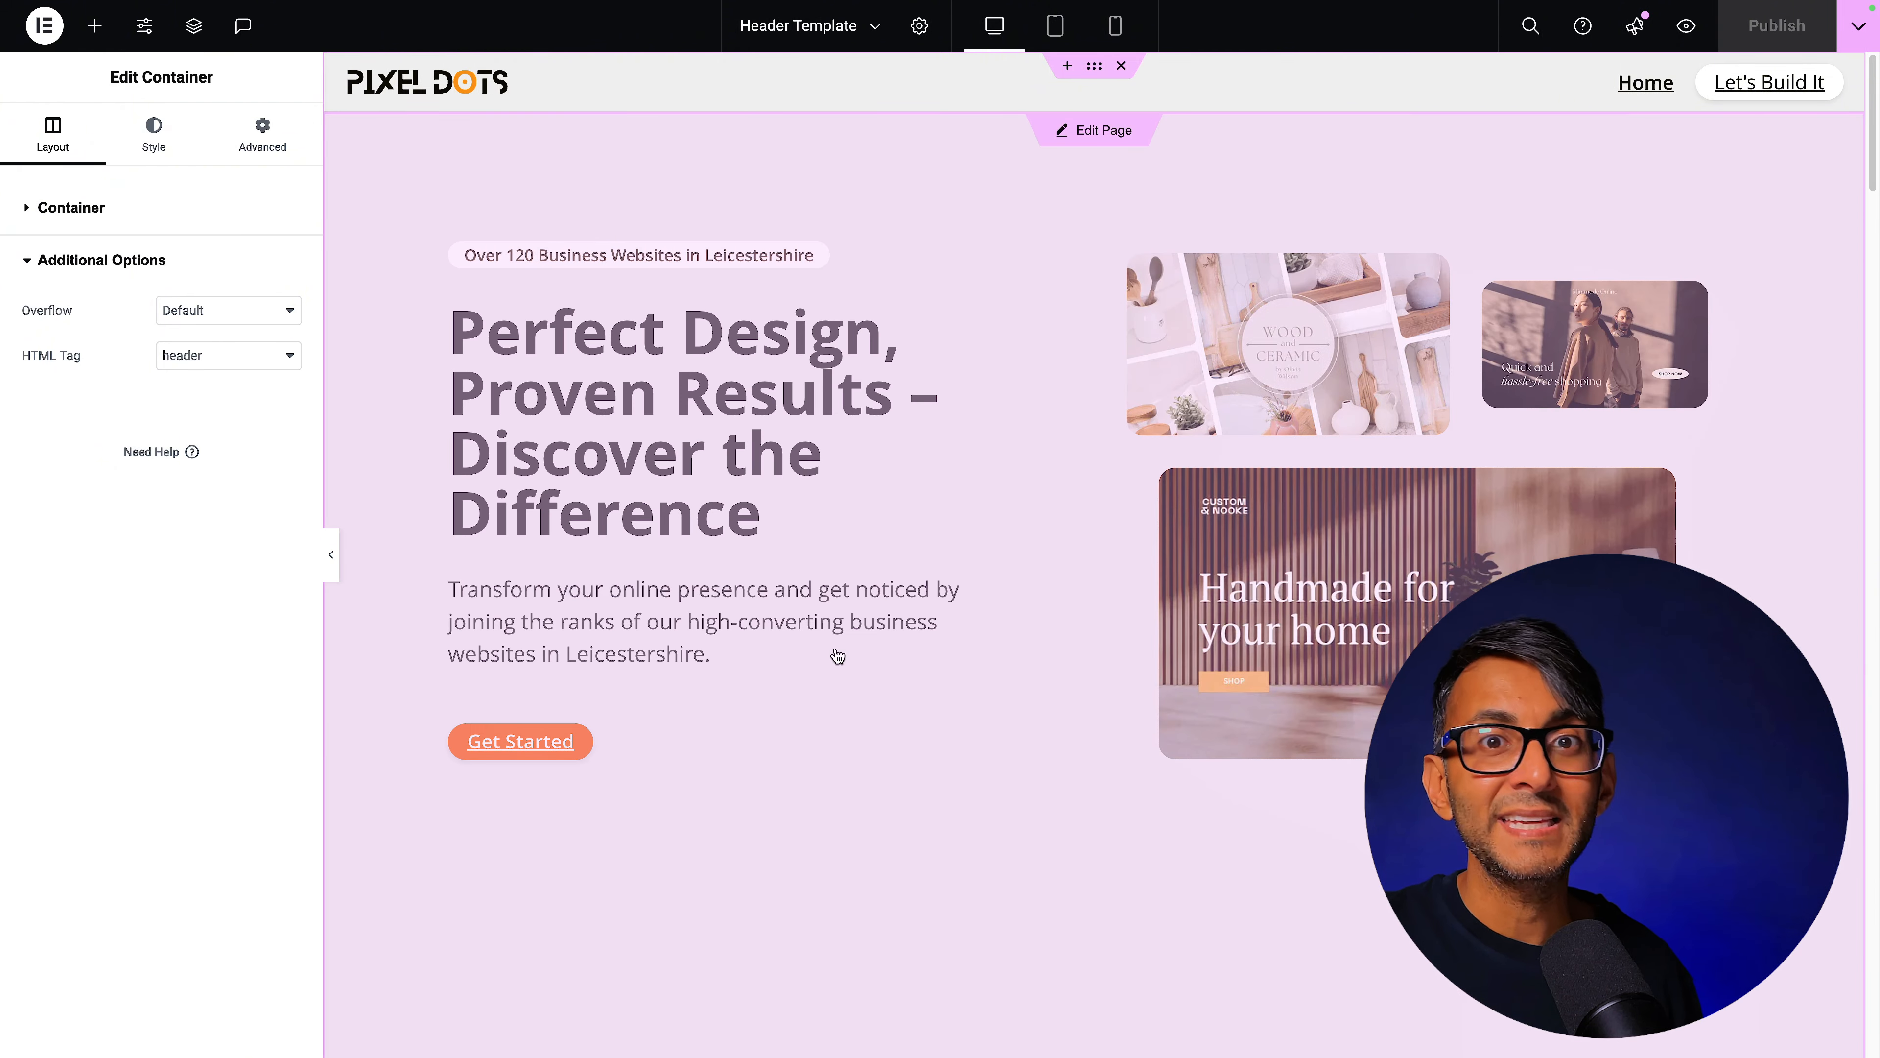
# Set the footer template container's HTML tag to footer and return to editing the Home page
pyautogui.scroll(-15, 837, 656)
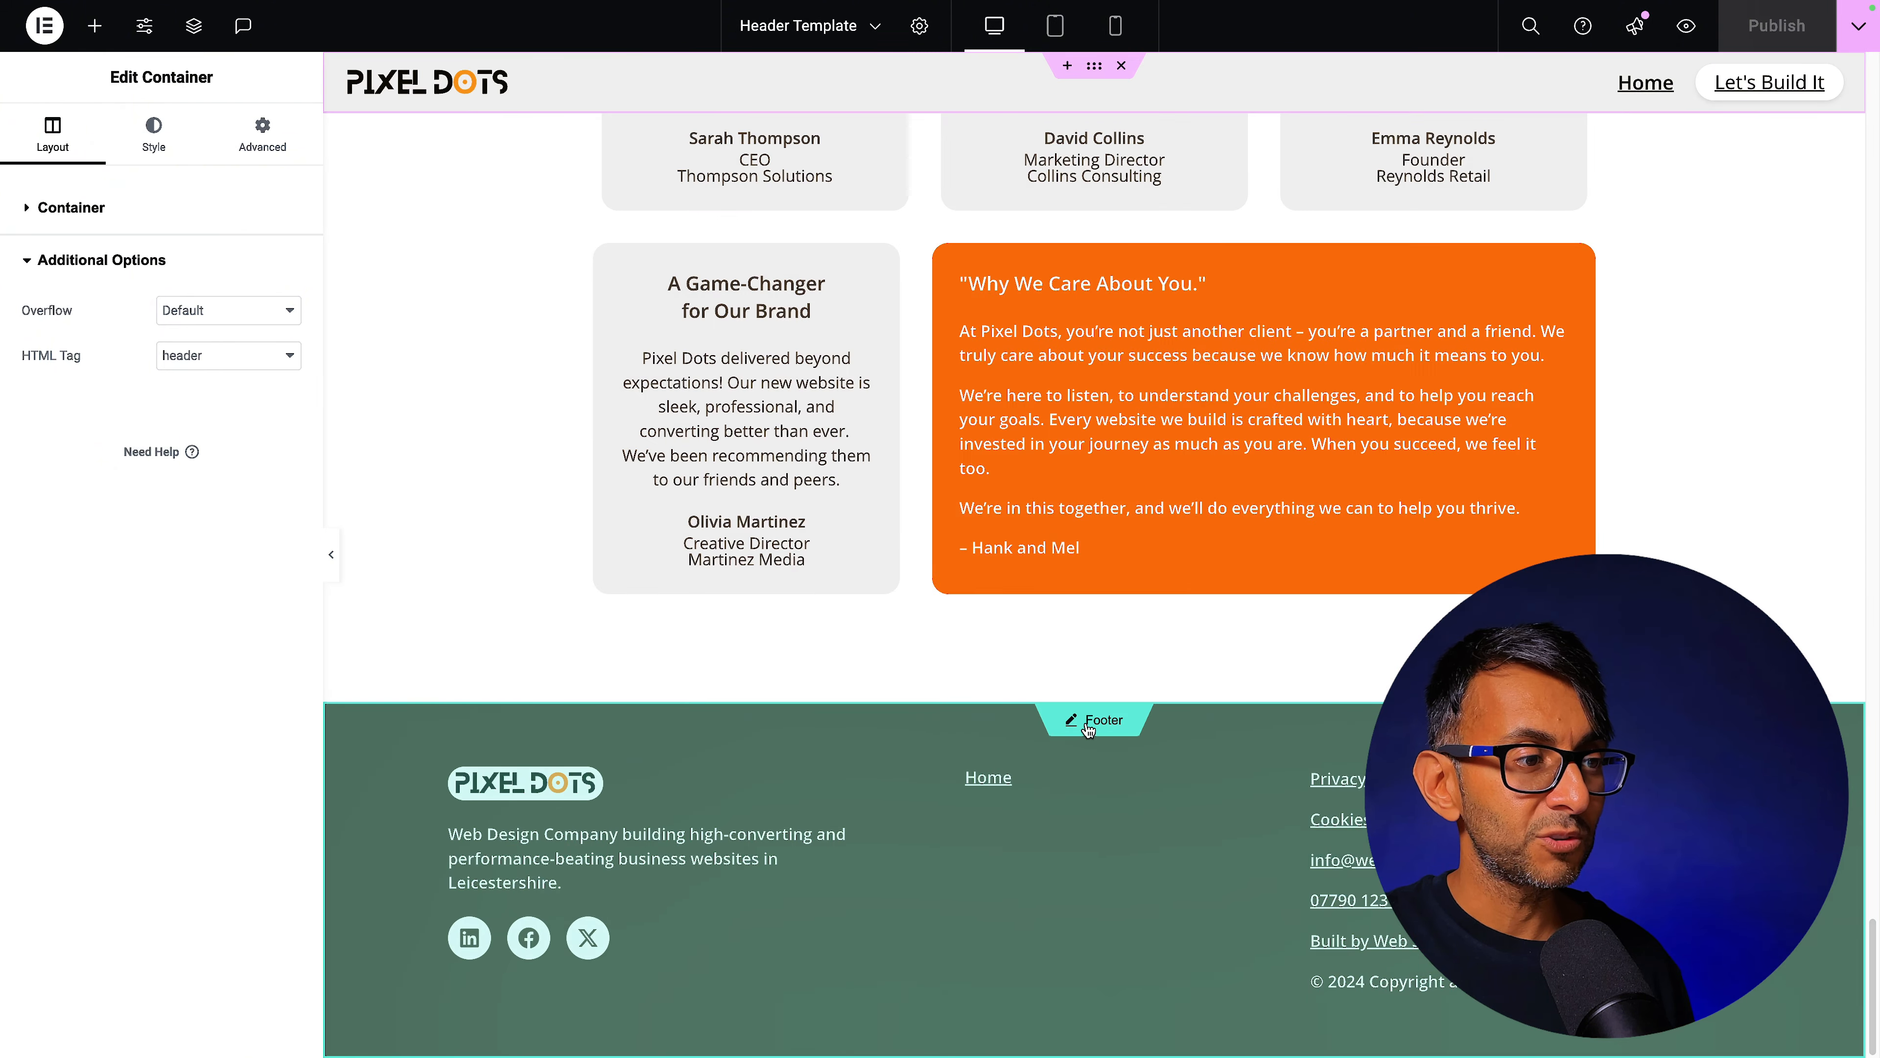
pyautogui.click(1088, 724)
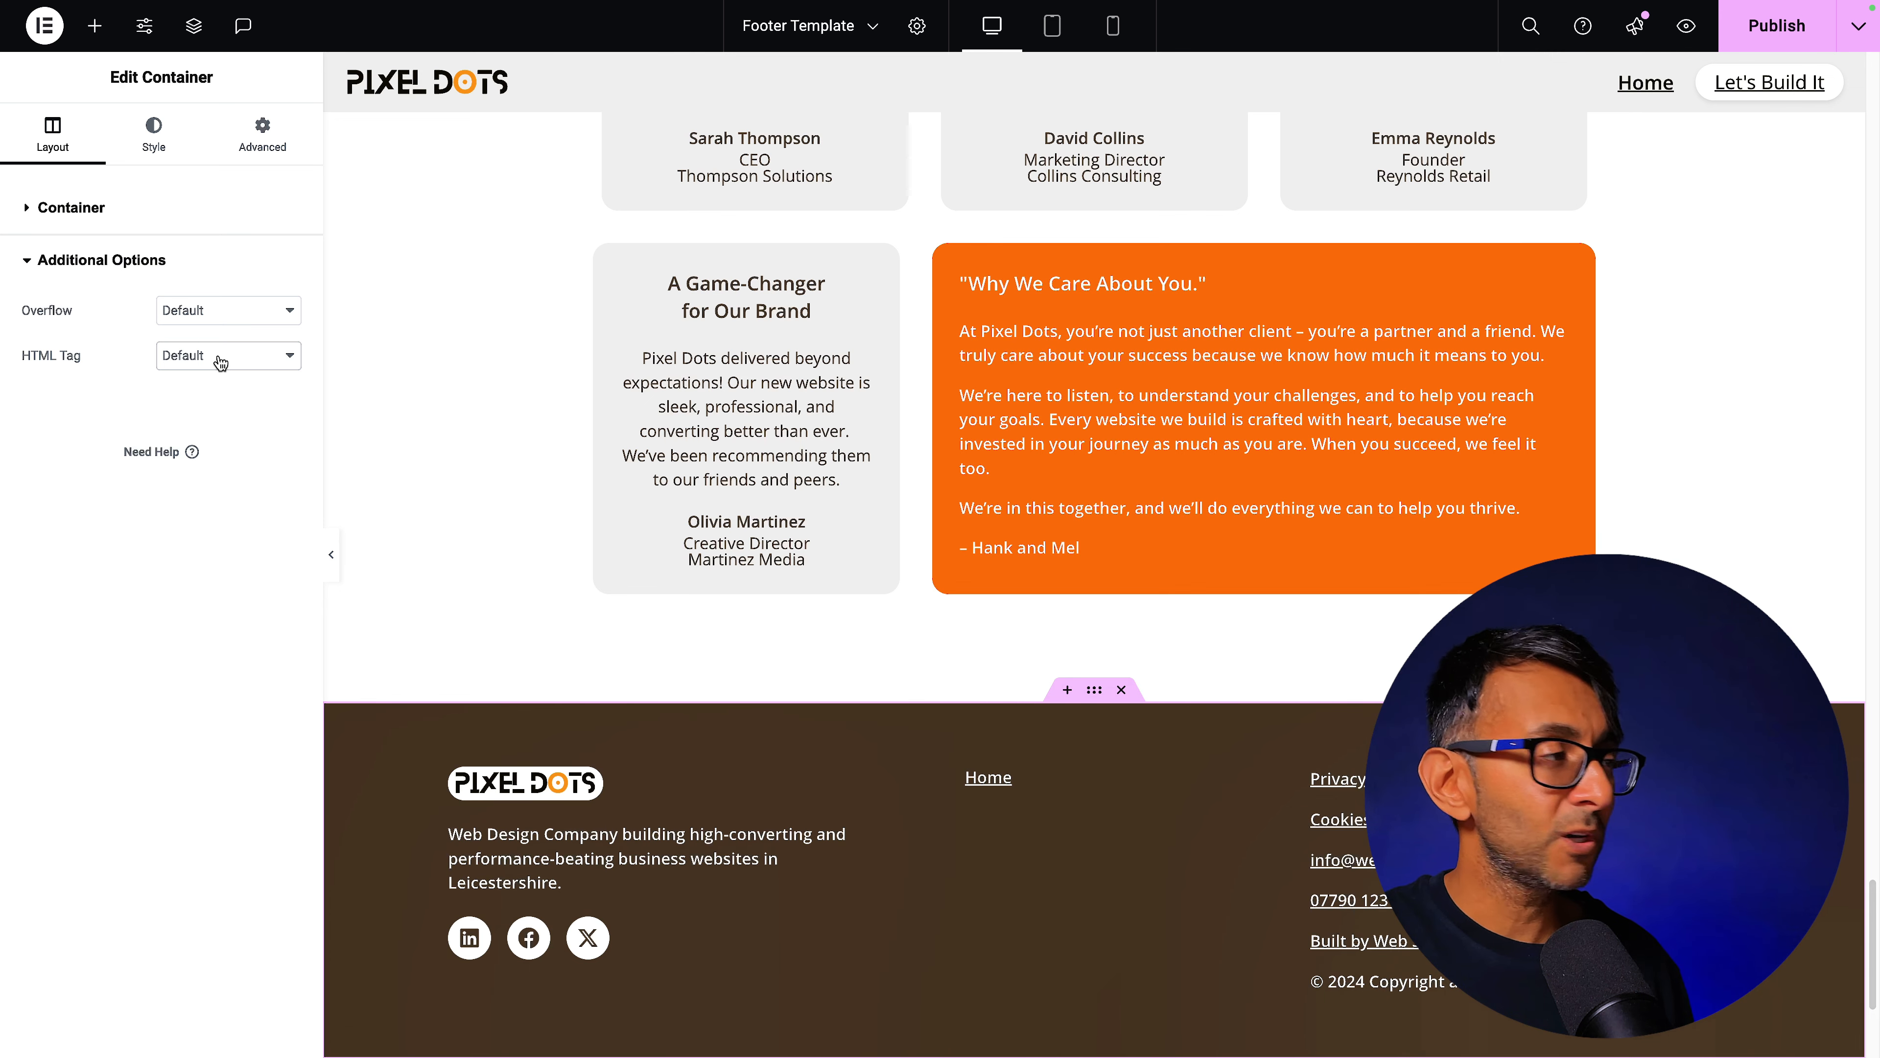
pyautogui.click(220, 362)
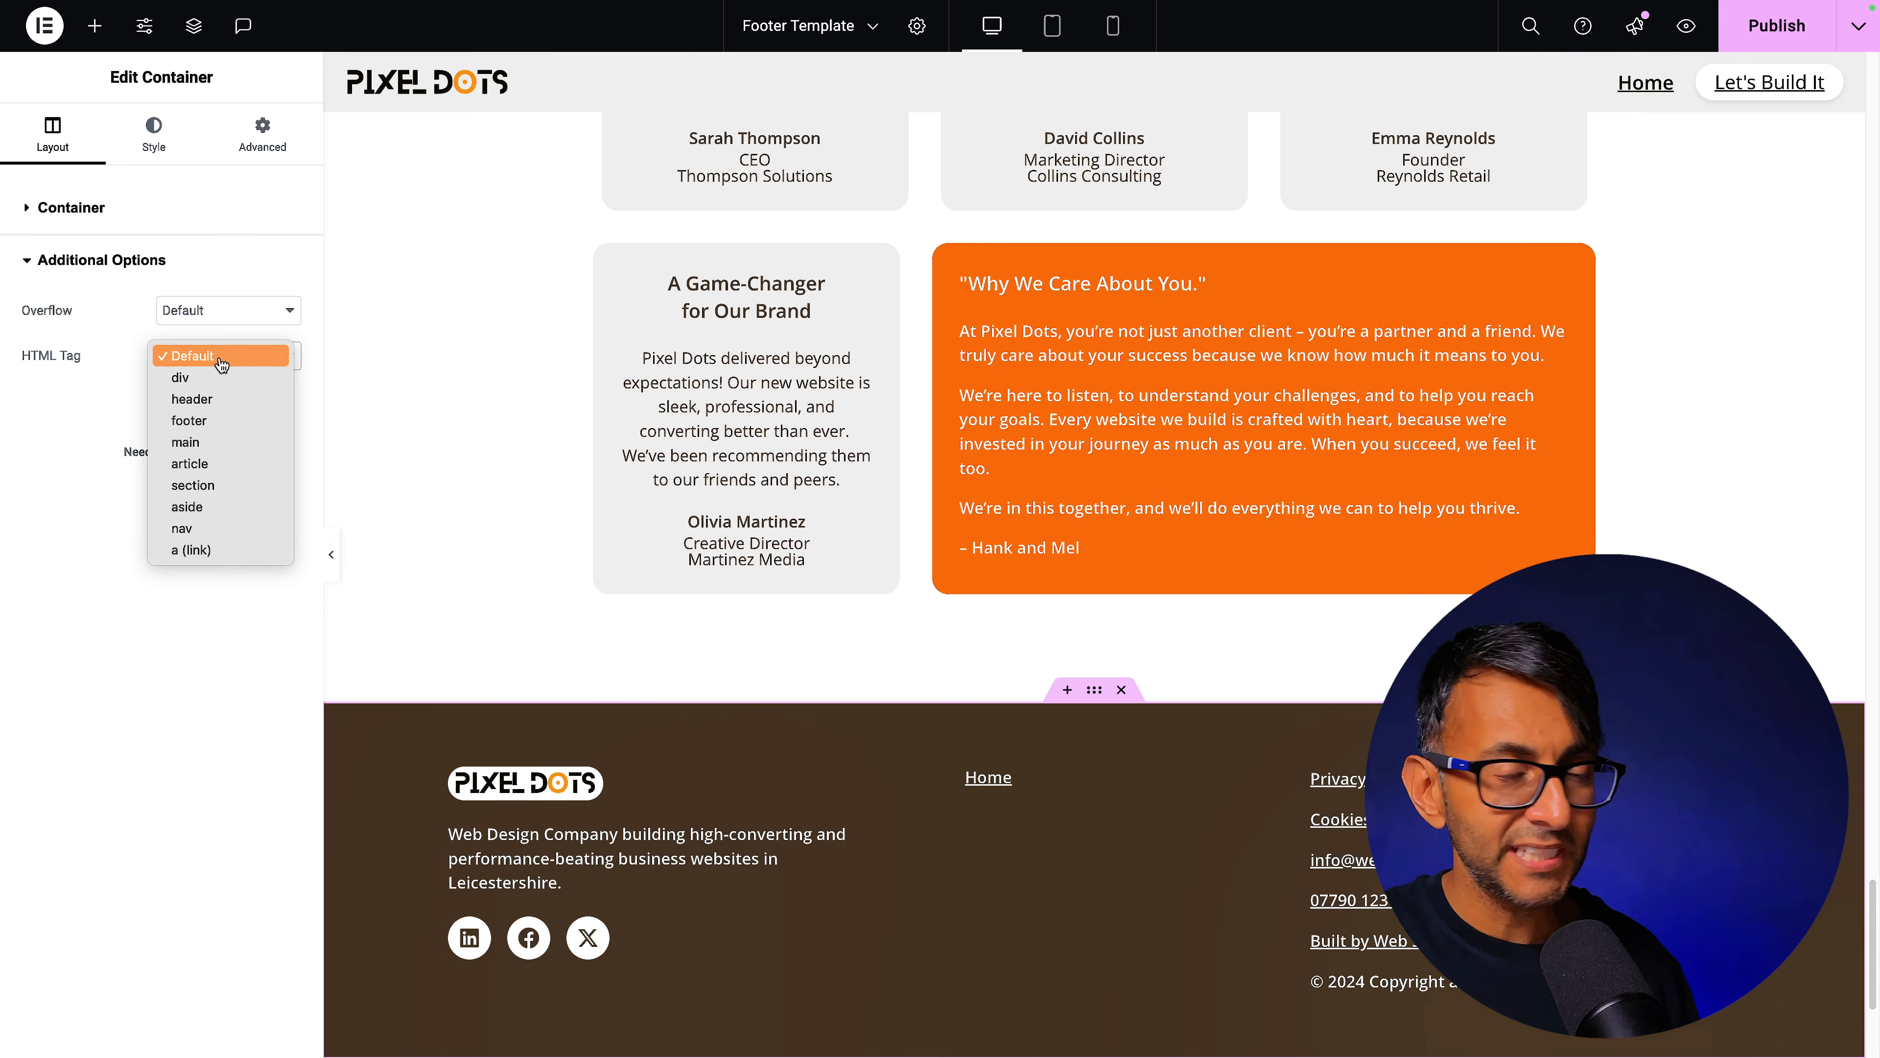
pyautogui.click(231, 429)
pyautogui.click(1117, 139)
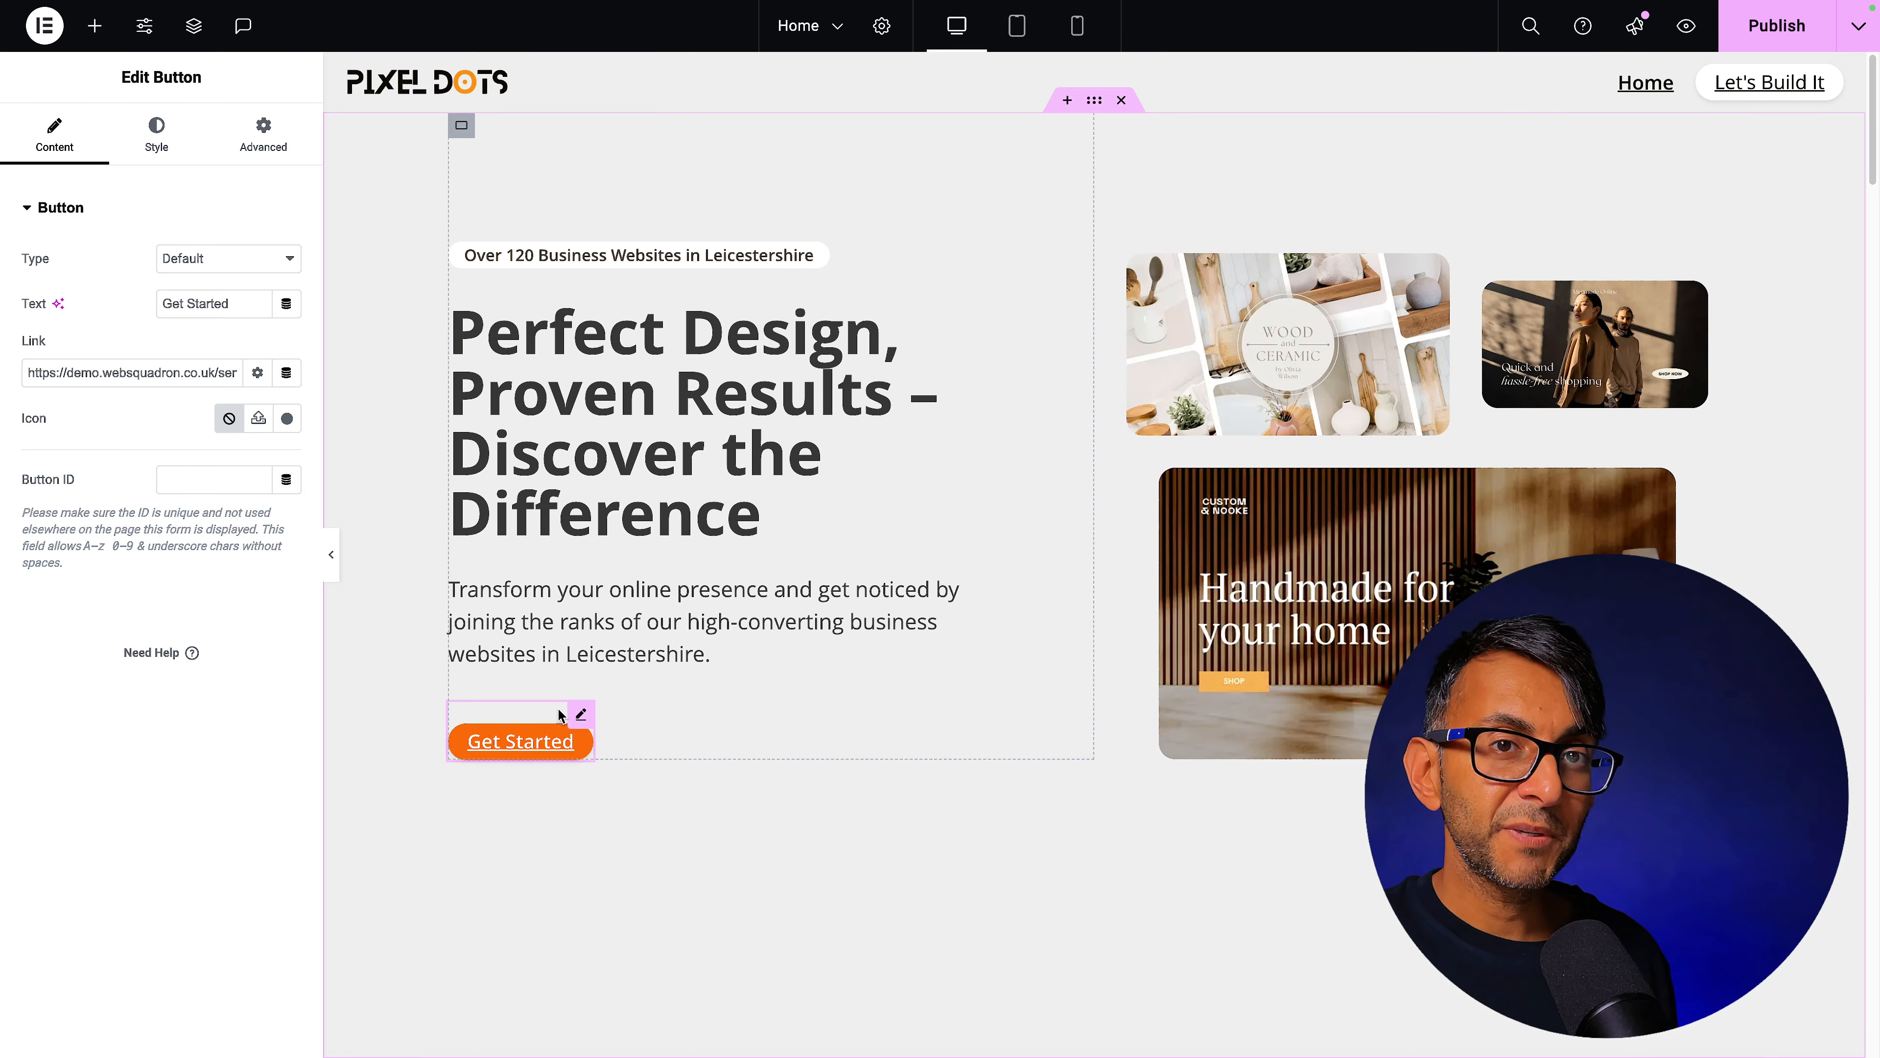
# Review the hero Get Started button's link address and open its custom attributes settings
pyautogui.moveTo(69, 377); pyautogui.dragTo(208, 377)
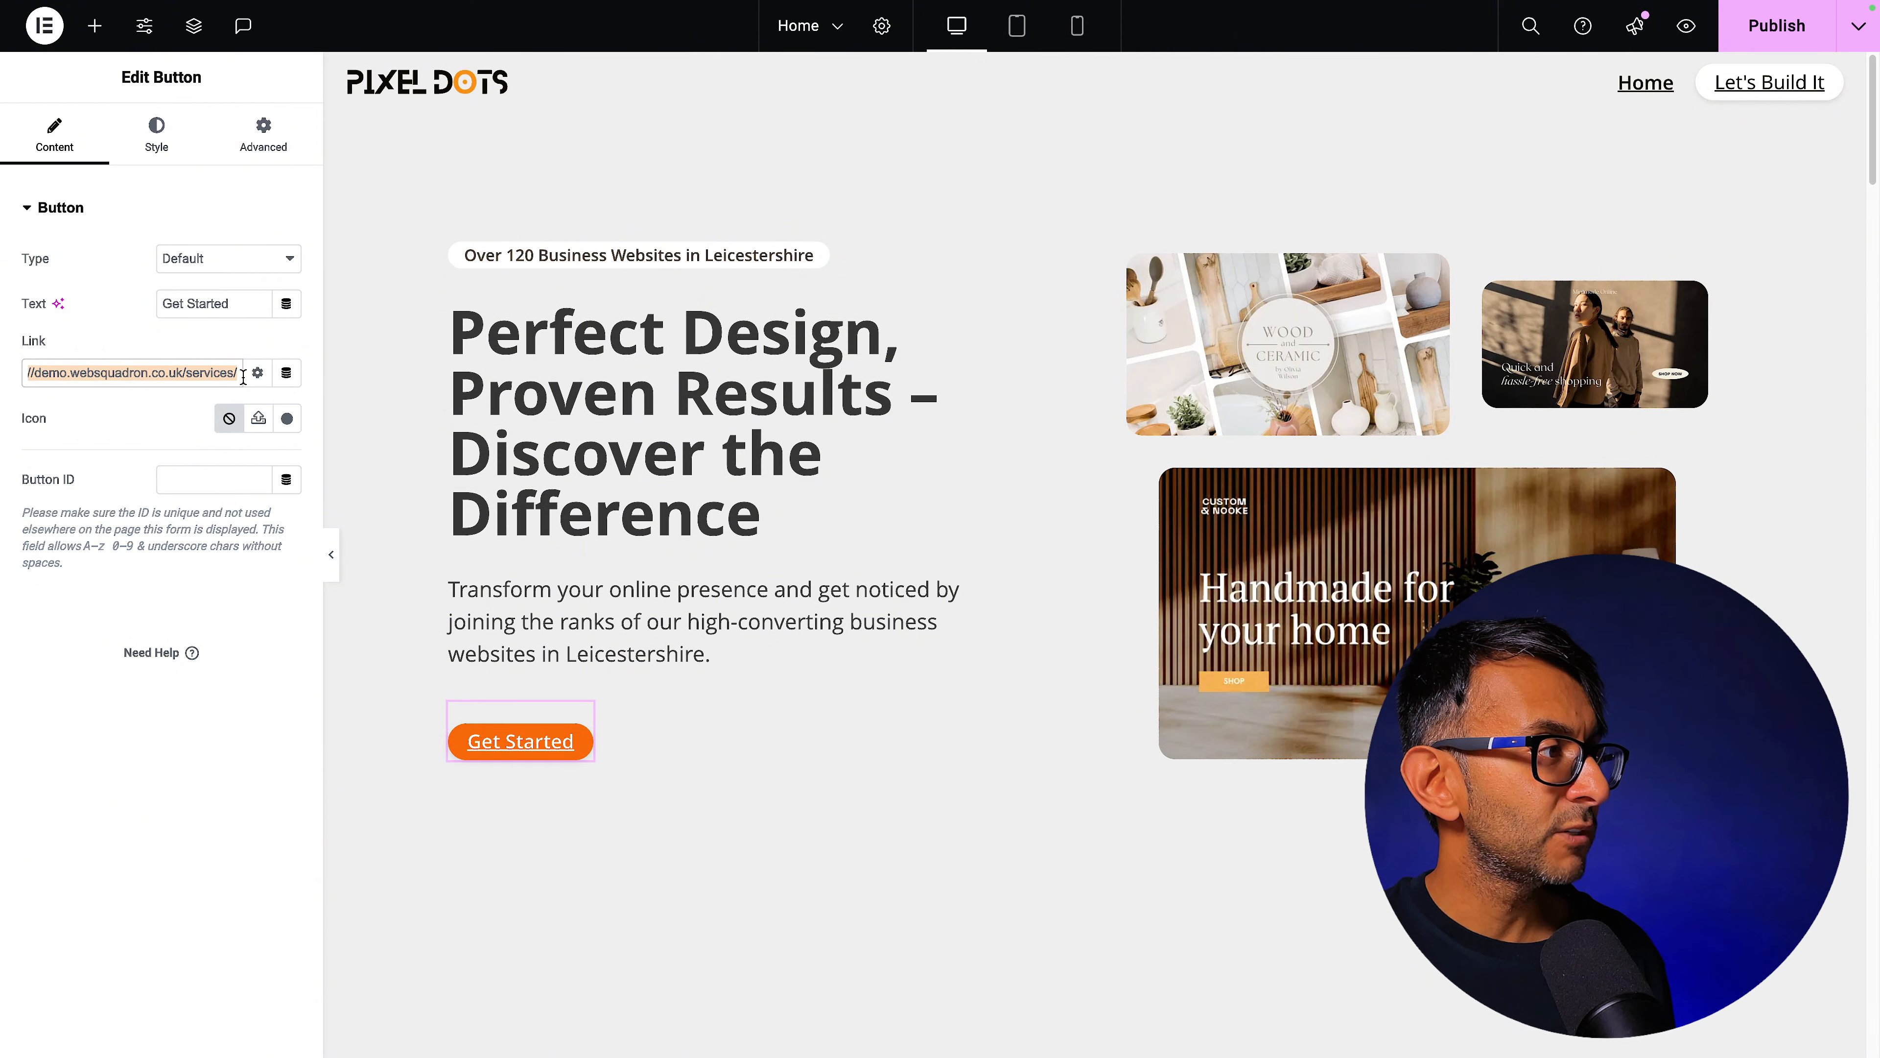
pyautogui.click(284, 145)
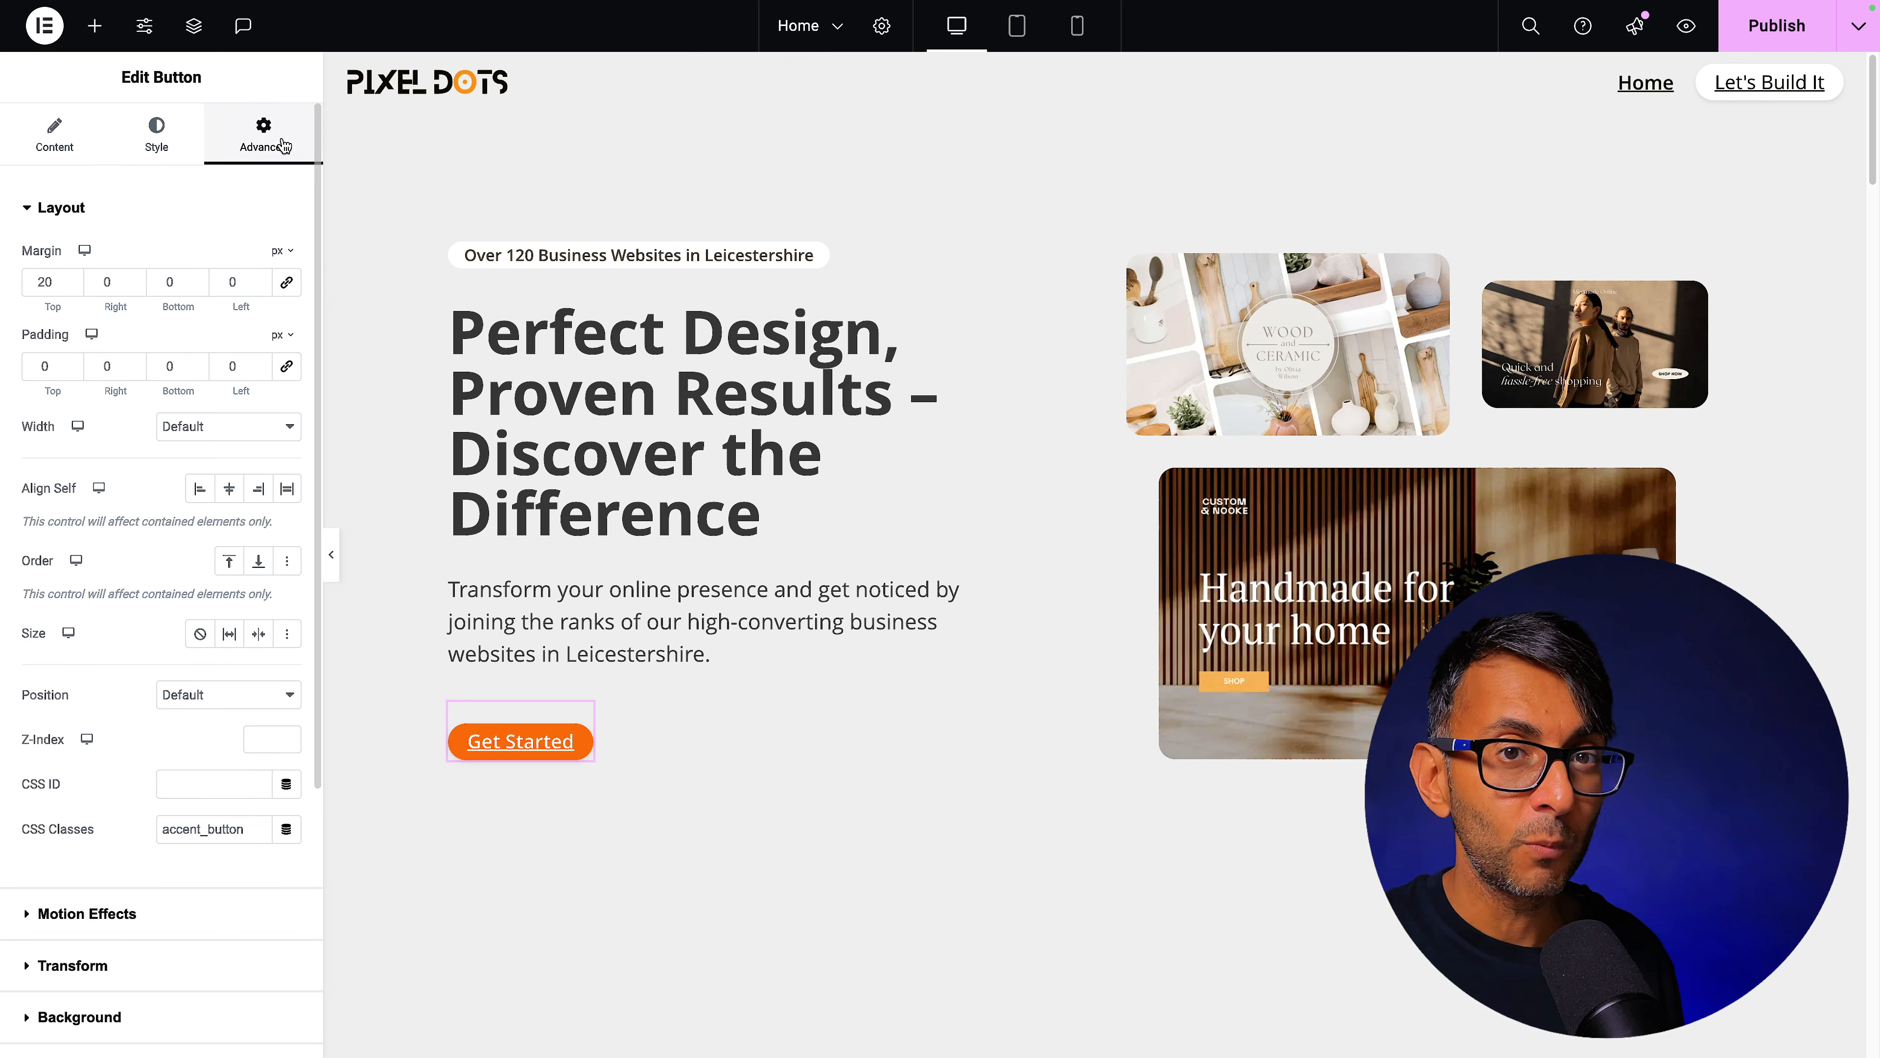
pyautogui.scroll(-5, 215, 639)
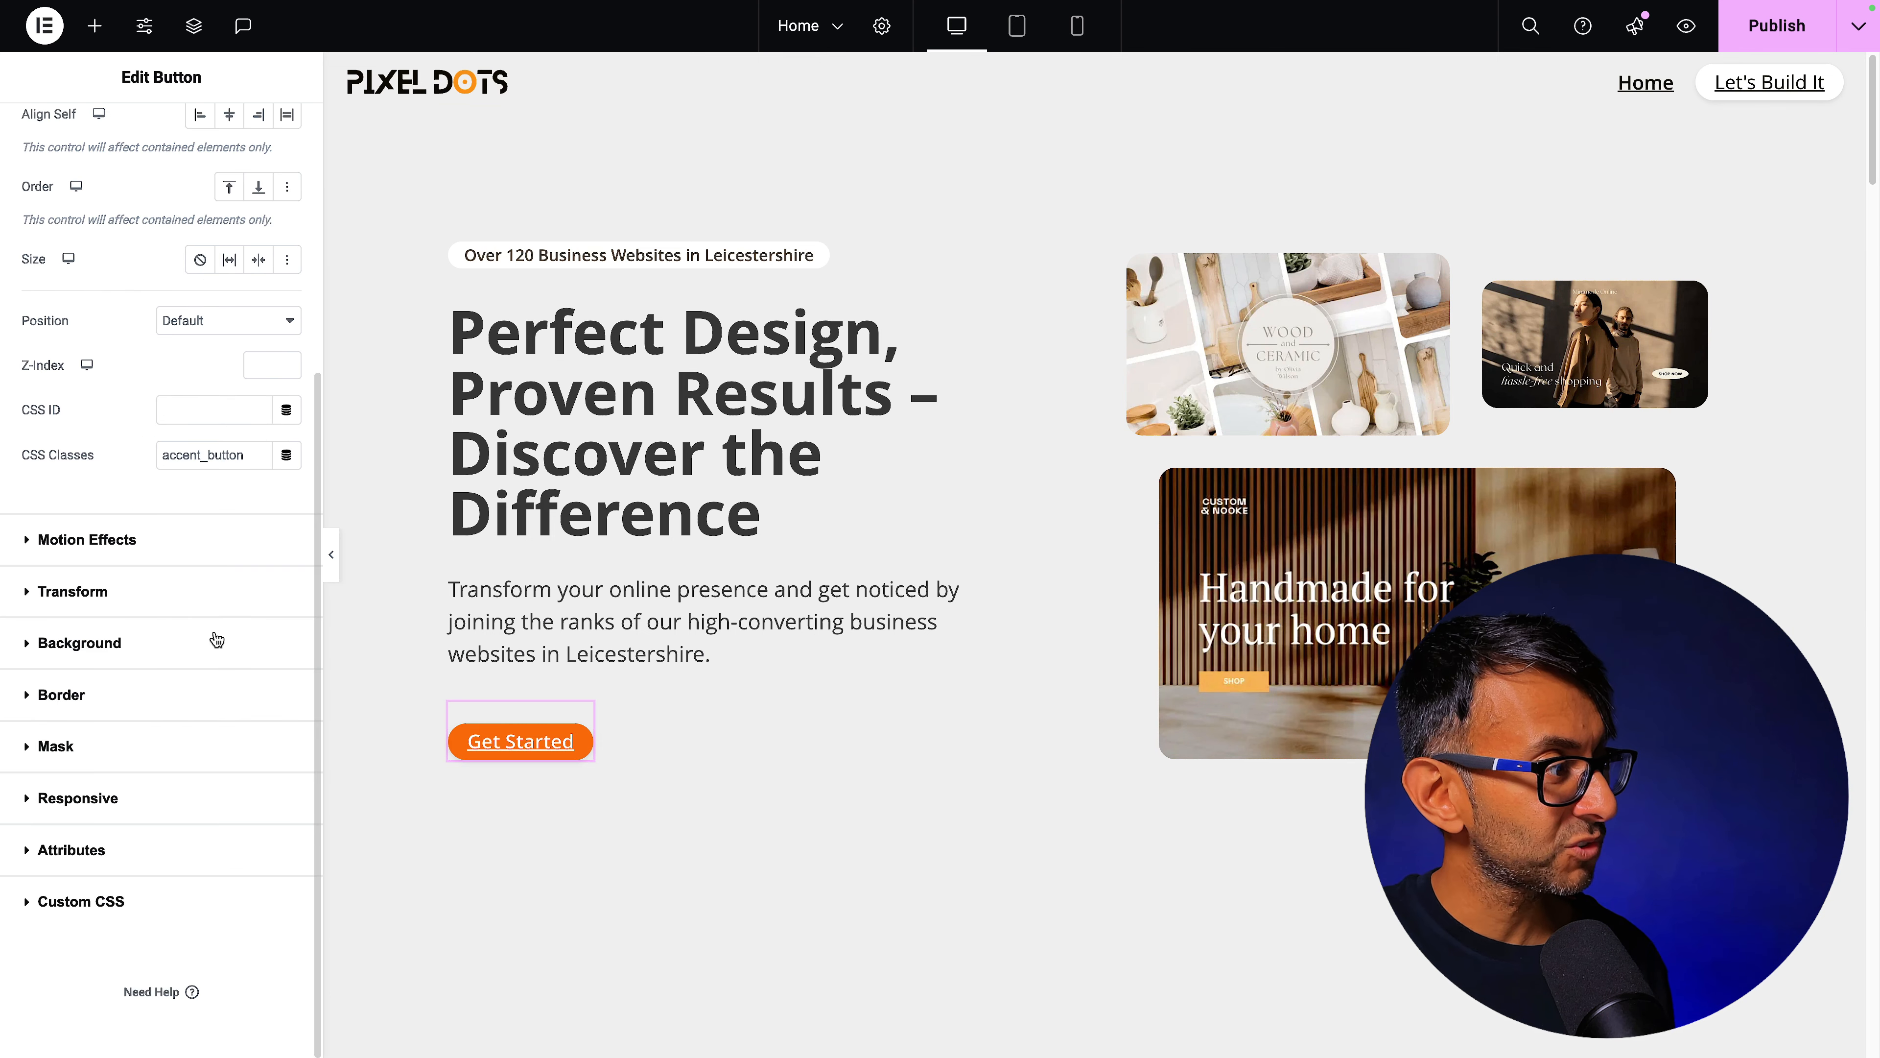
pyautogui.click(165, 855)
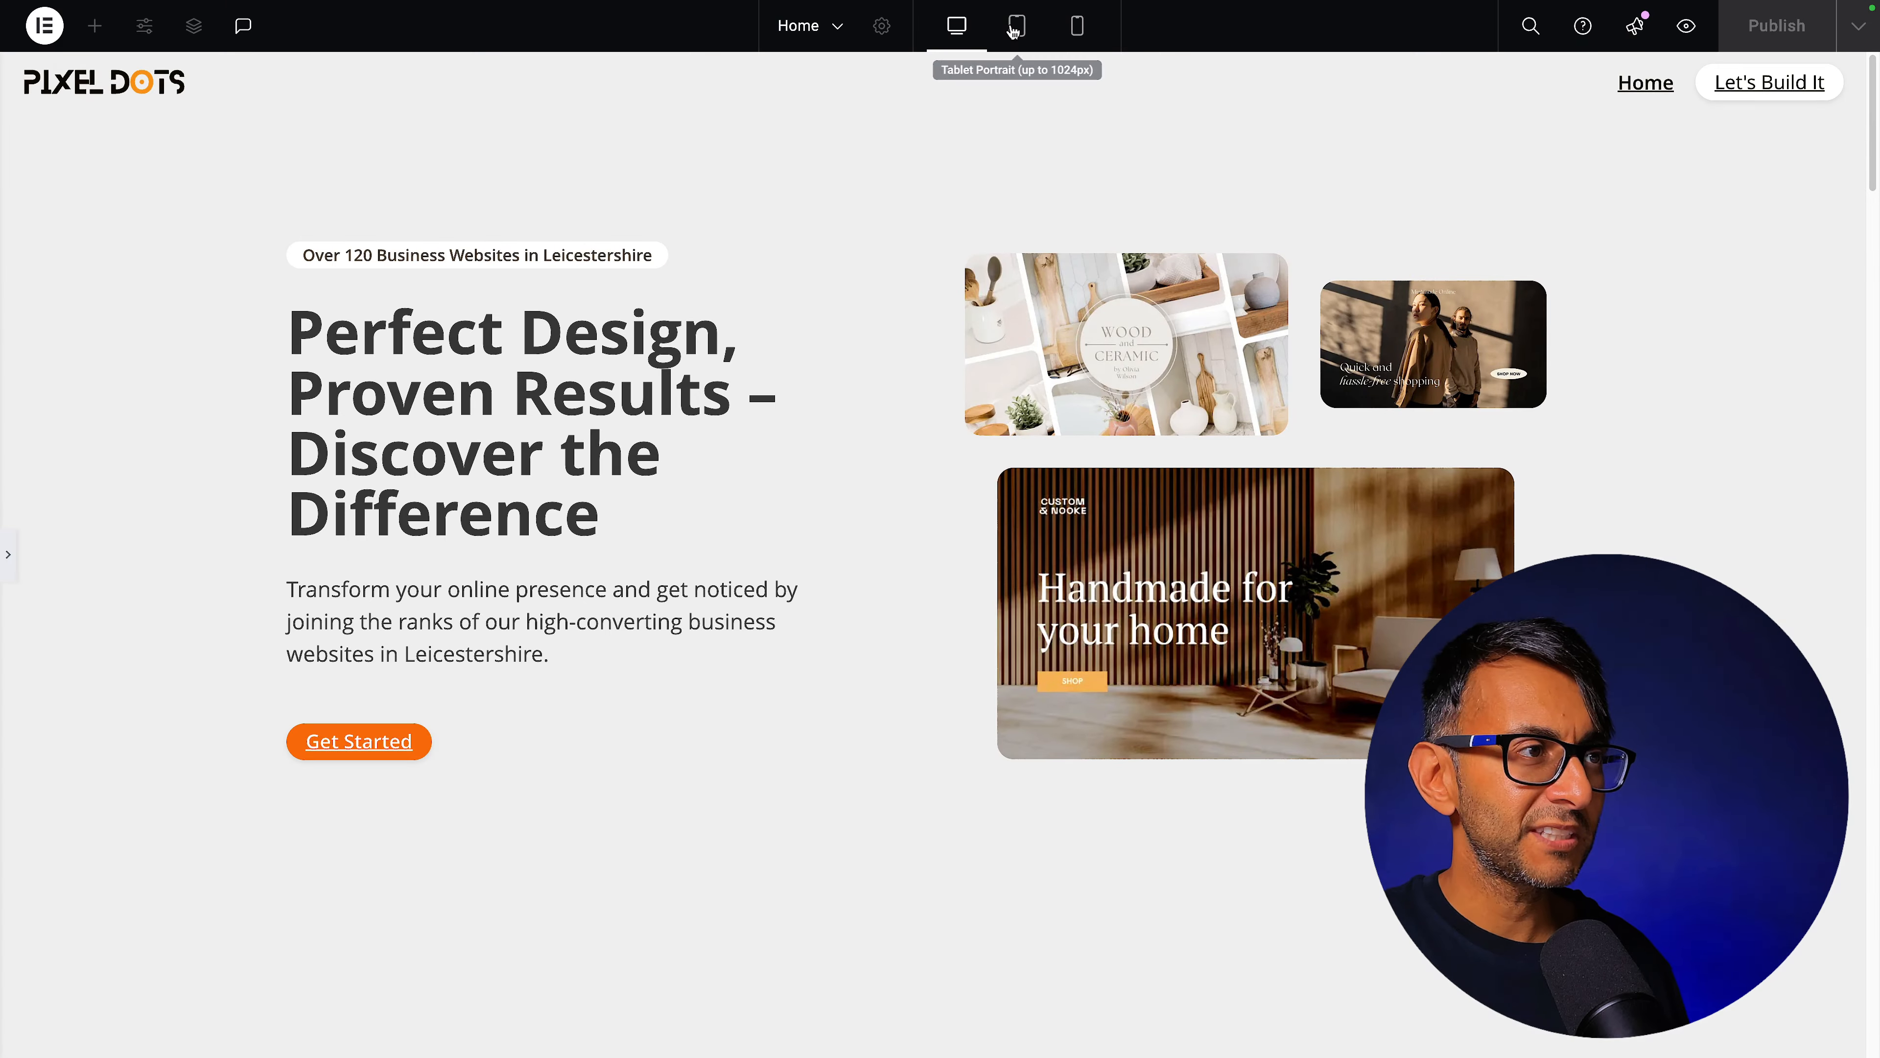
# Preview the home page in the tablet portrait and mobile portrait layouts, returning to the desktop layout
pyautogui.click(1014, 28)
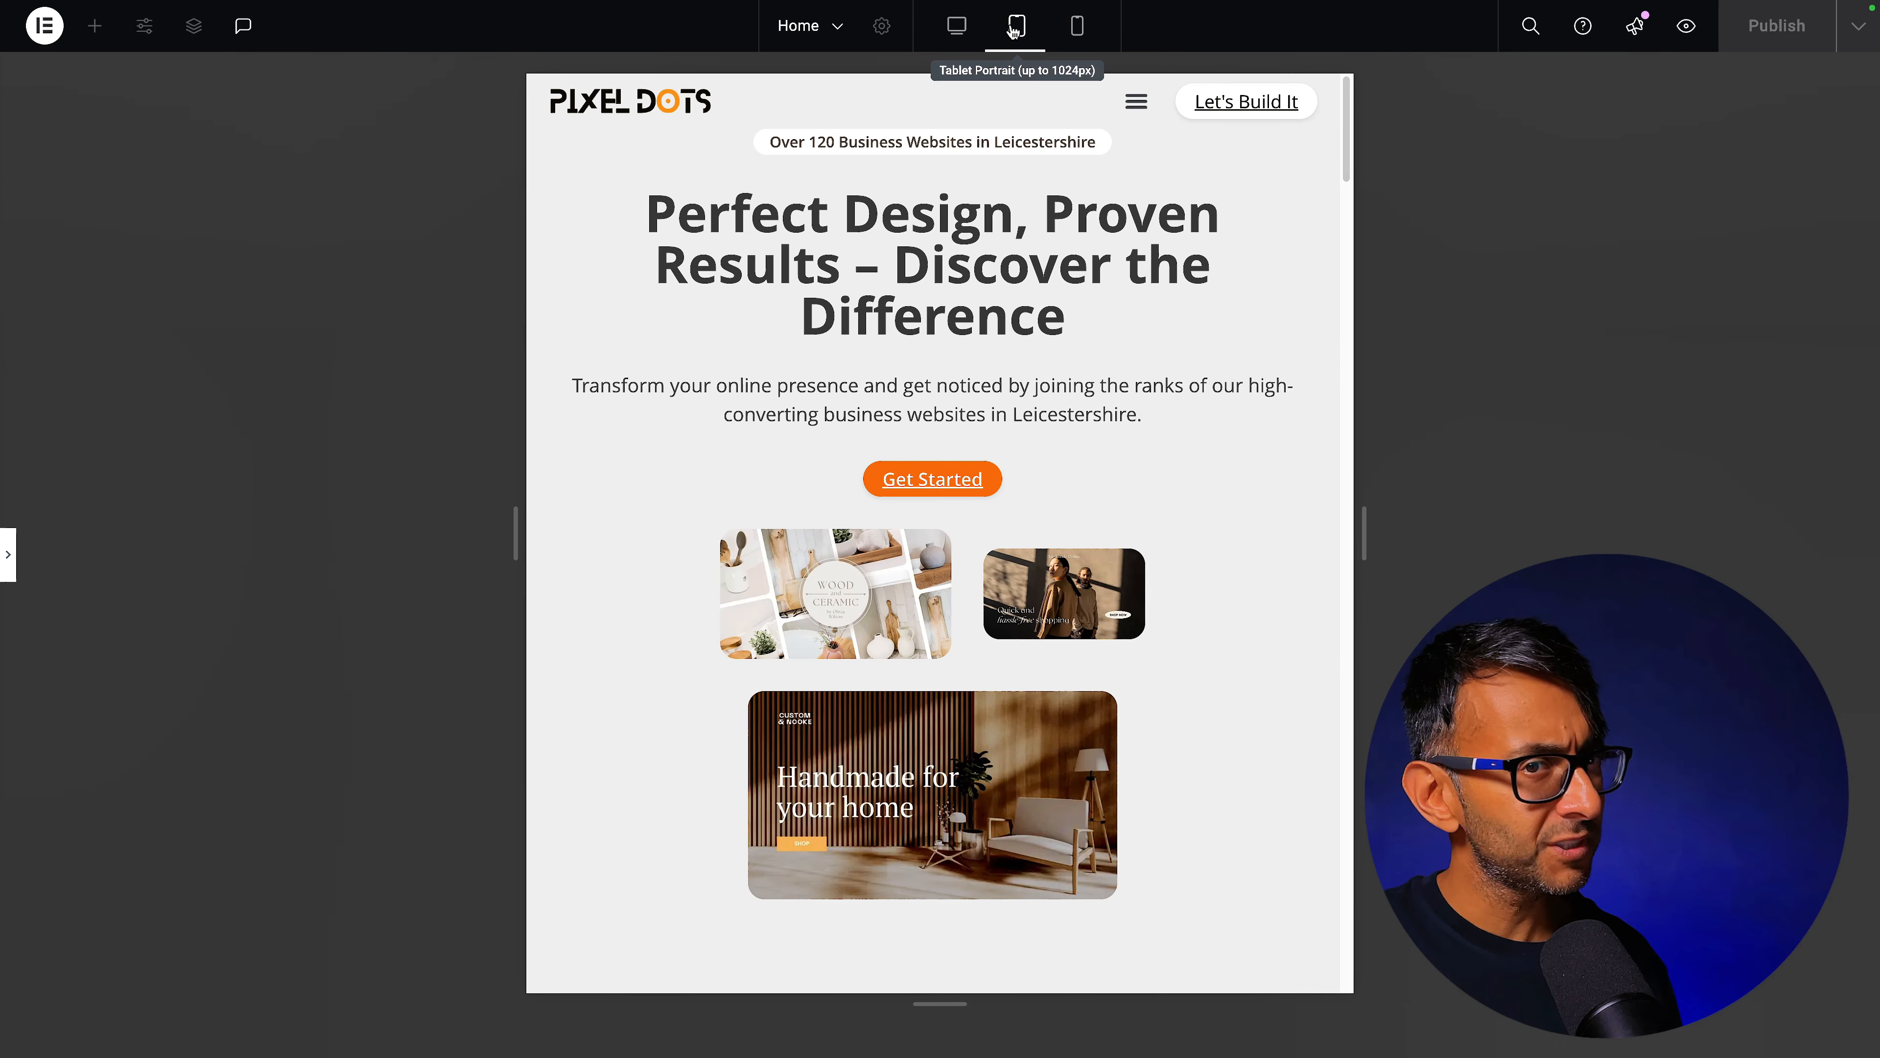
pyautogui.click(1078, 28)
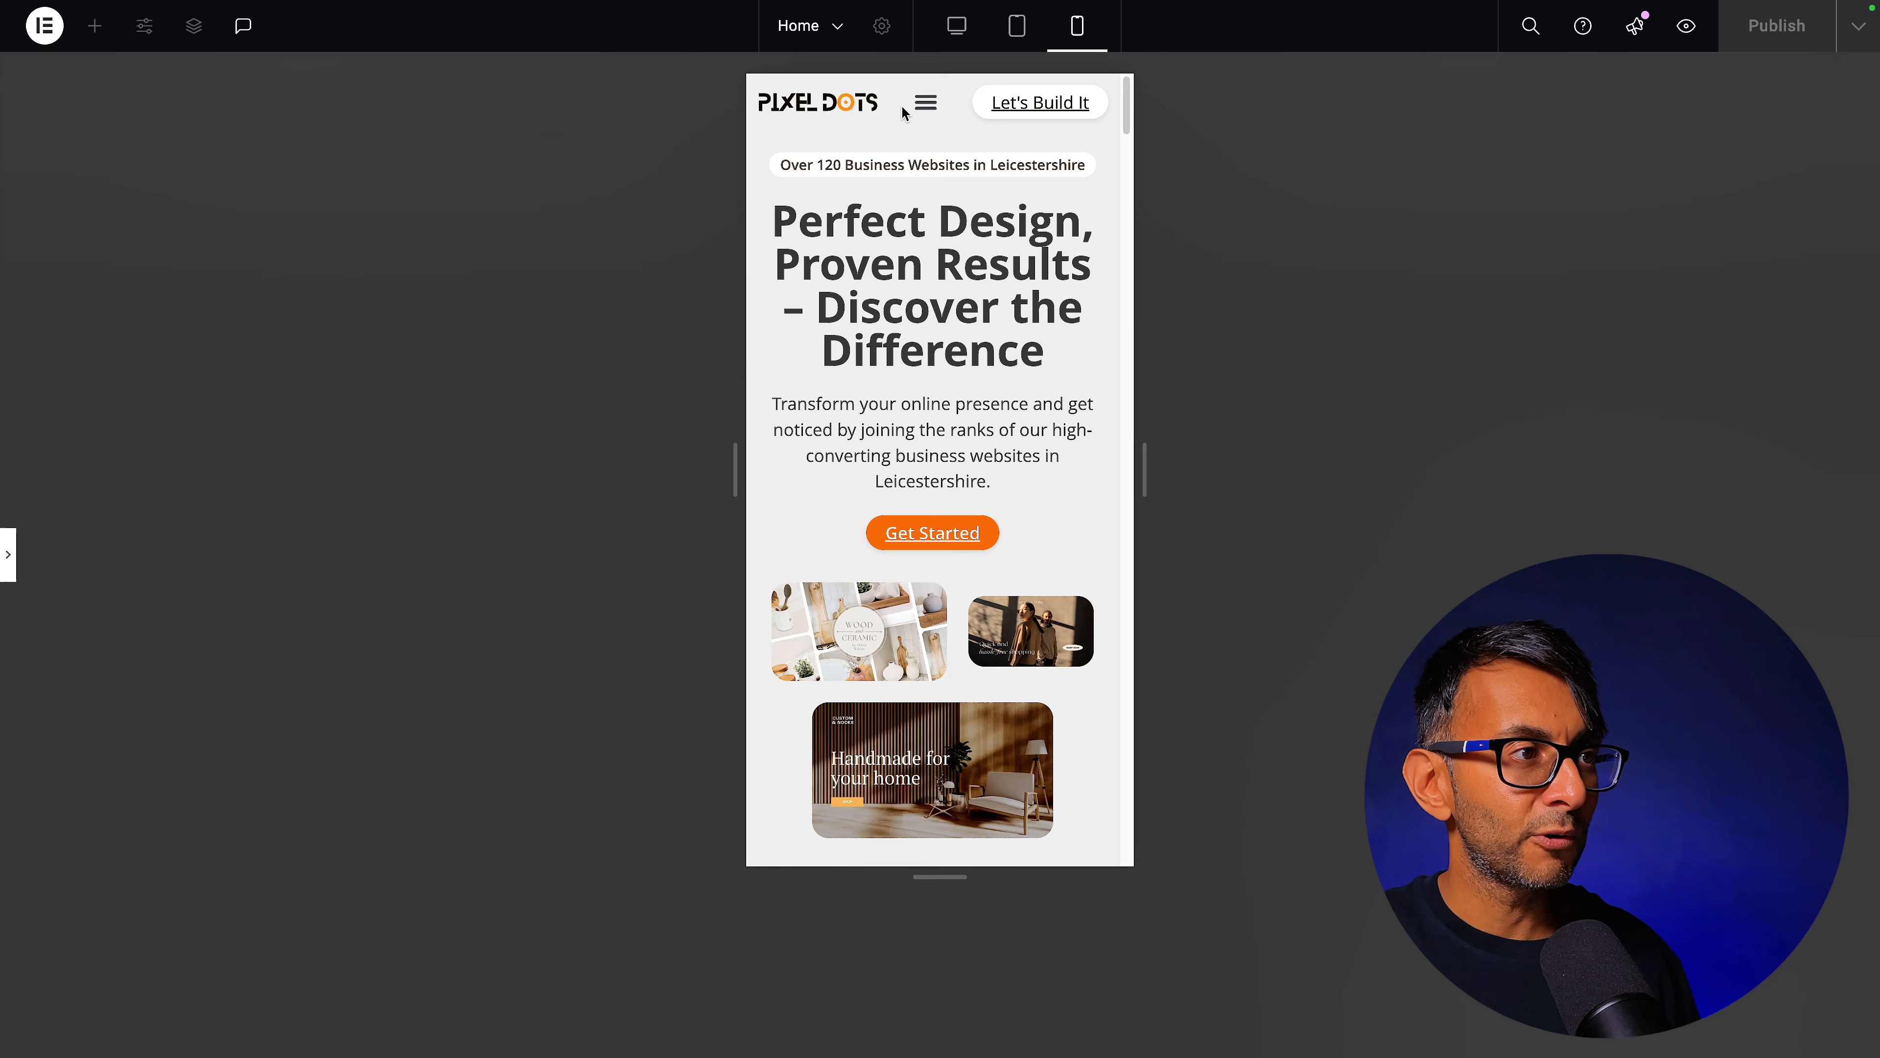
pyautogui.click(959, 30)
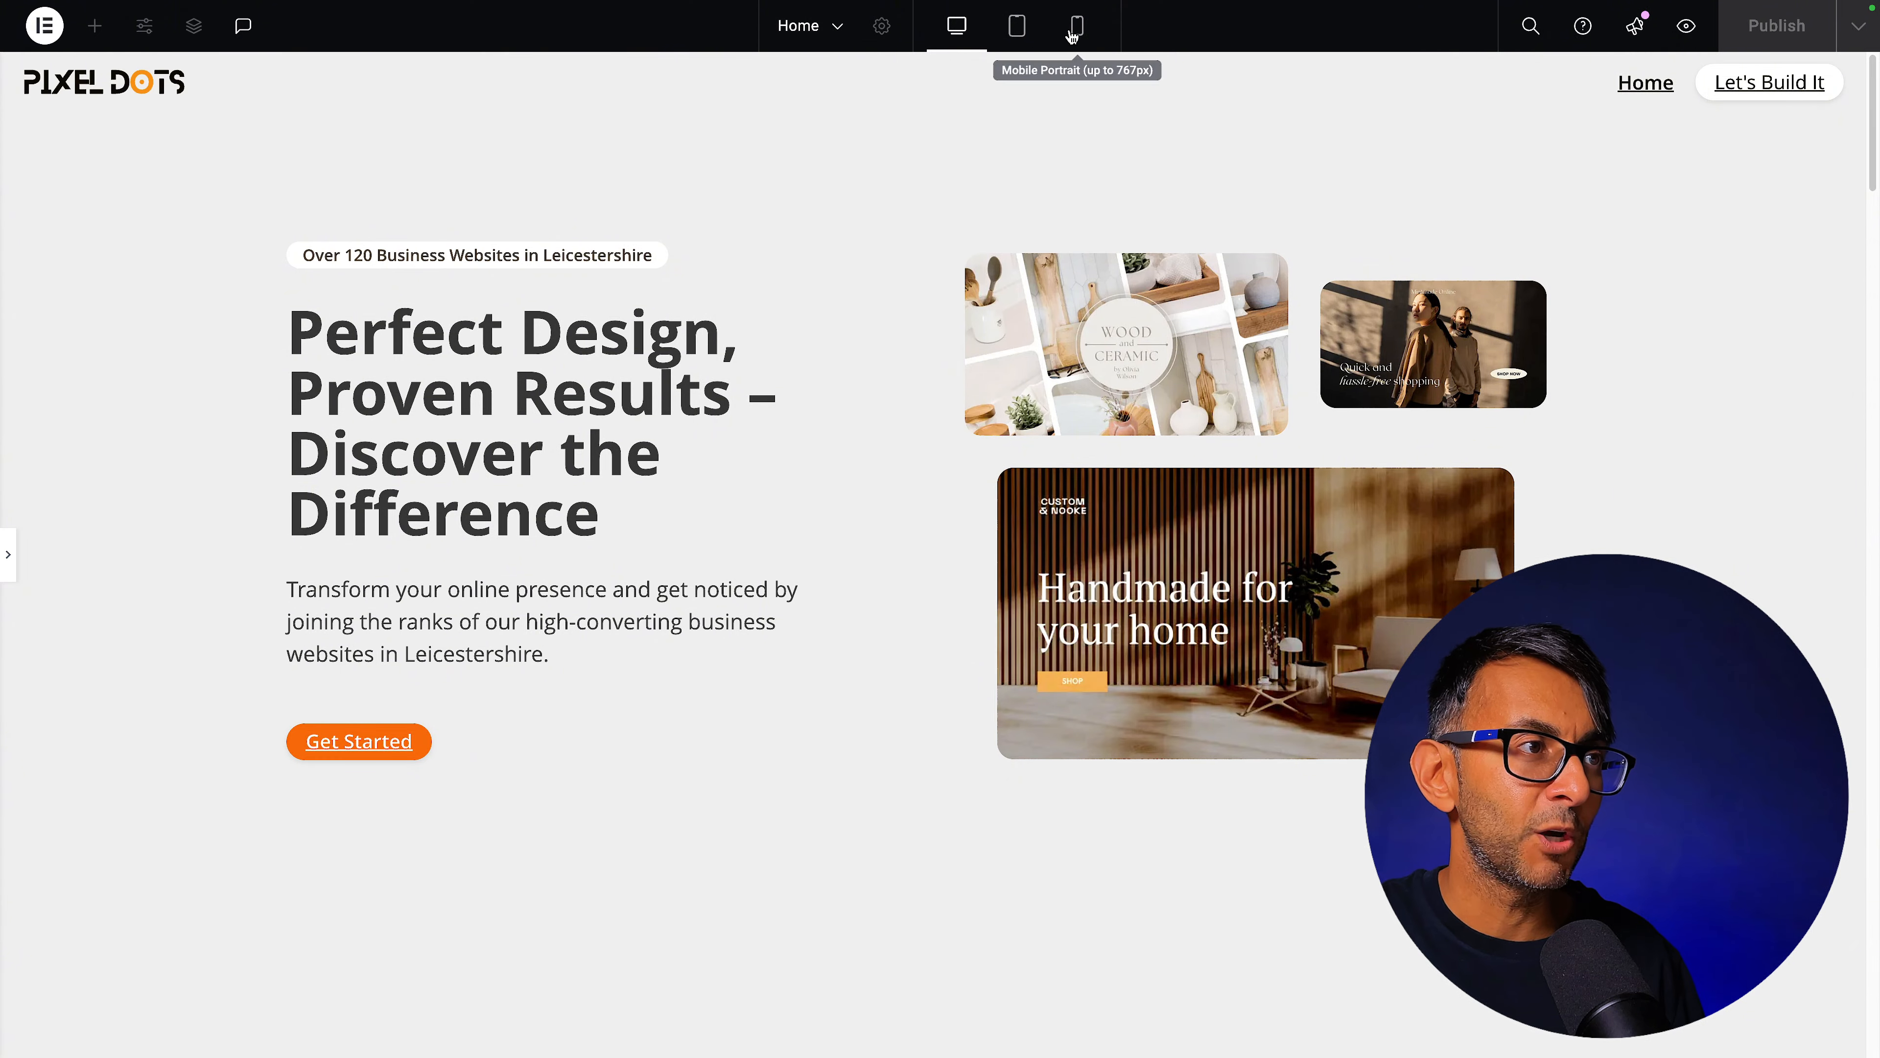
pyautogui.click(1019, 27)
pyautogui.click(957, 28)
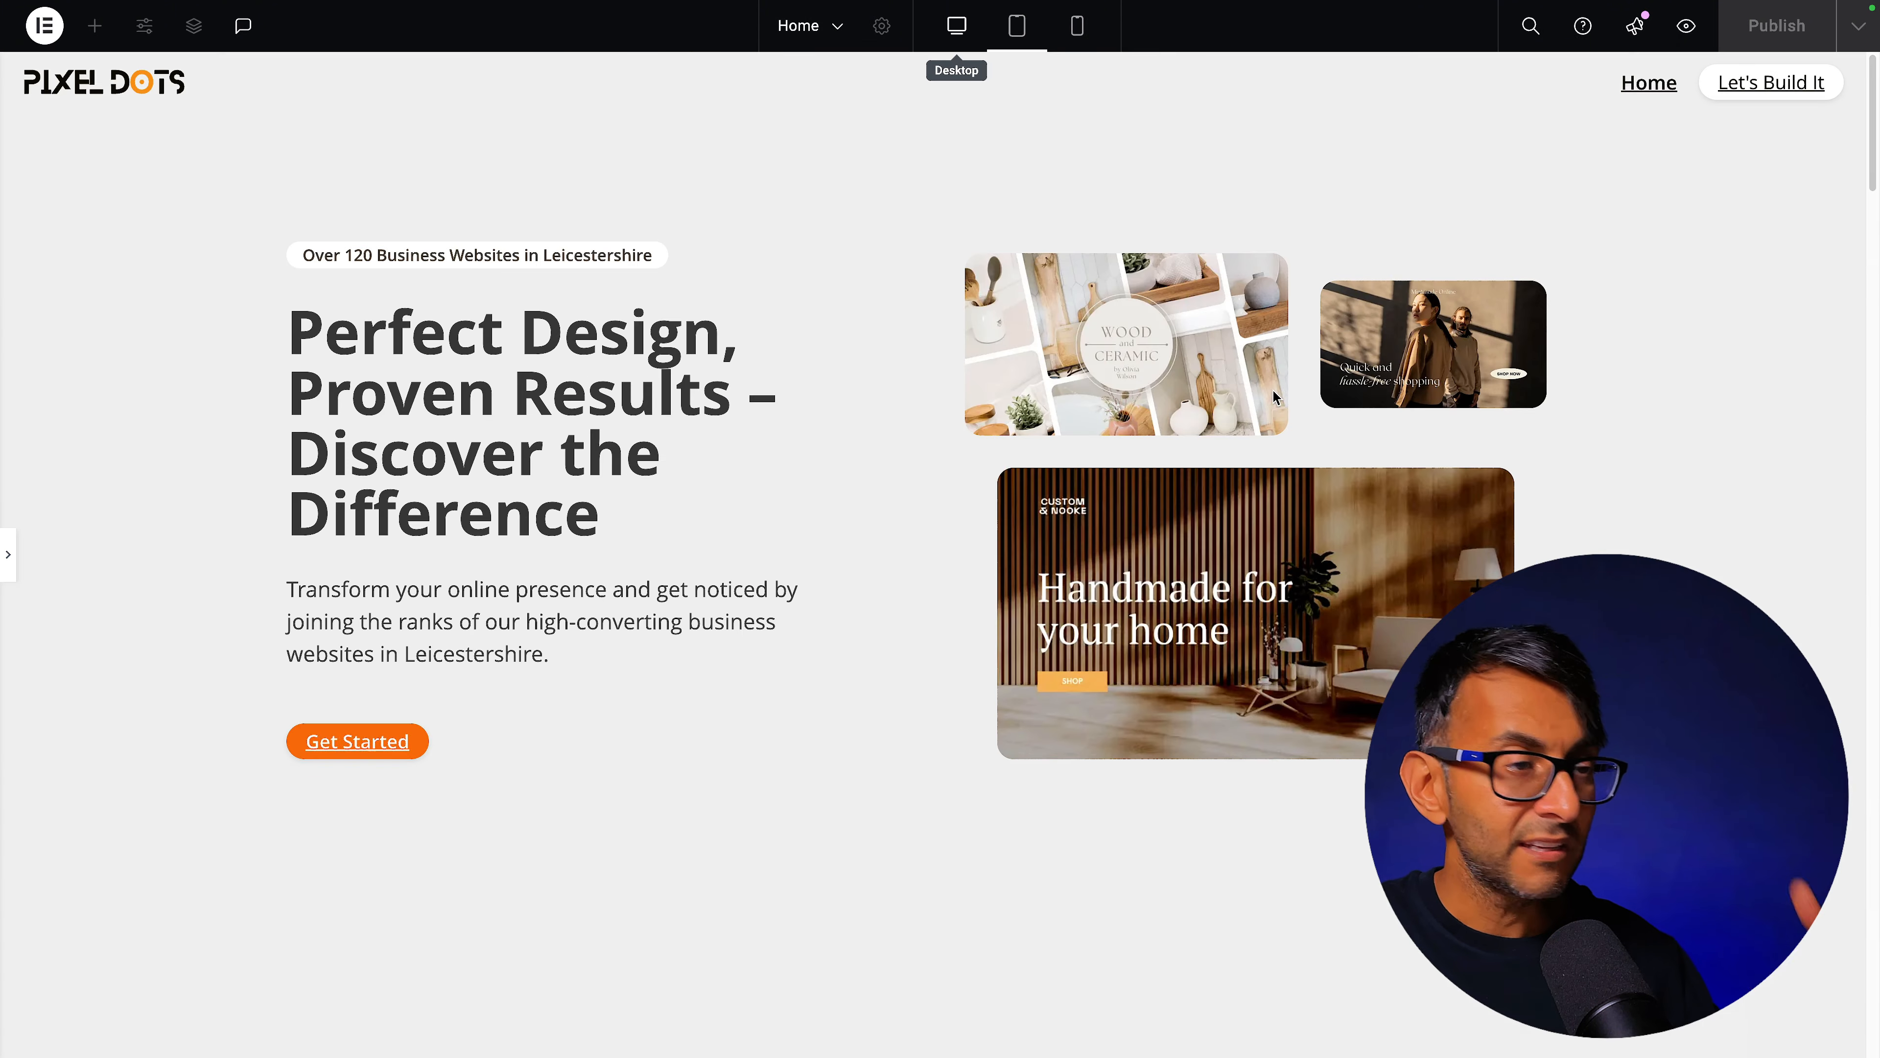